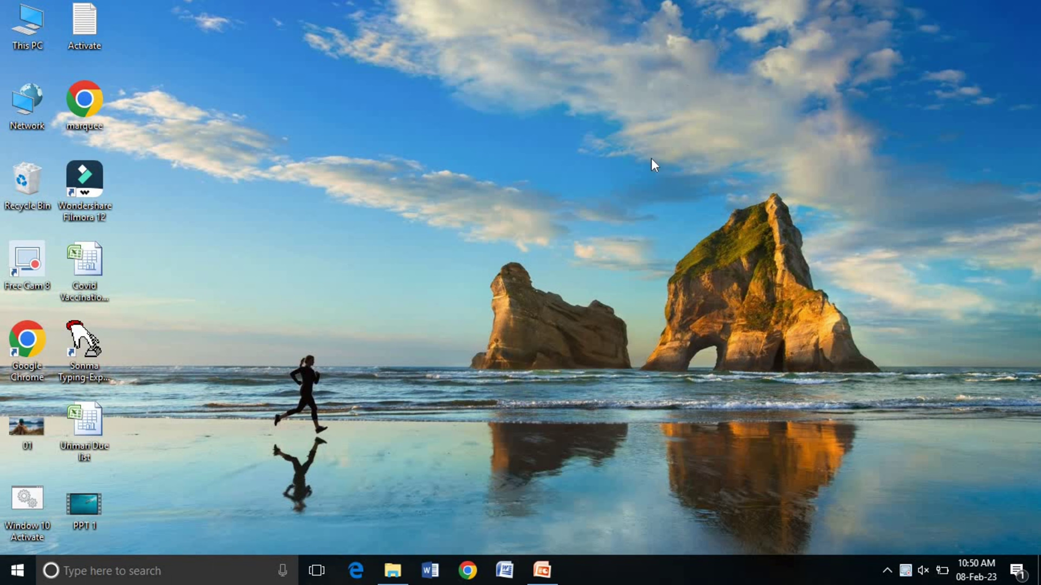
Step: Refresh the desktop and bring the PowerPoint presentation back on screen
{"action": "right_click", "coordinate": [488, 156]}
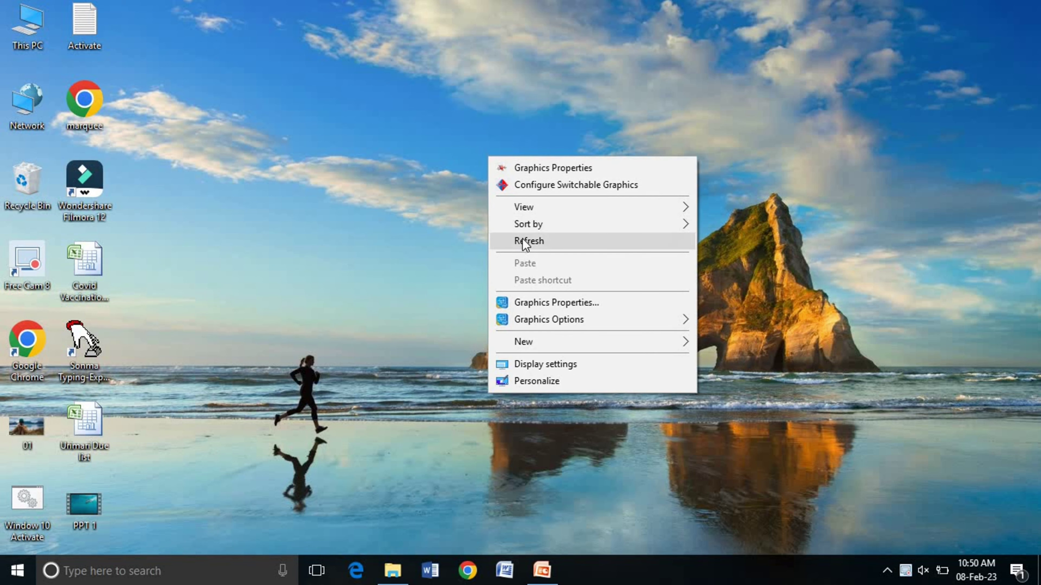
{"action": "left_click", "coordinate": [527, 240]}
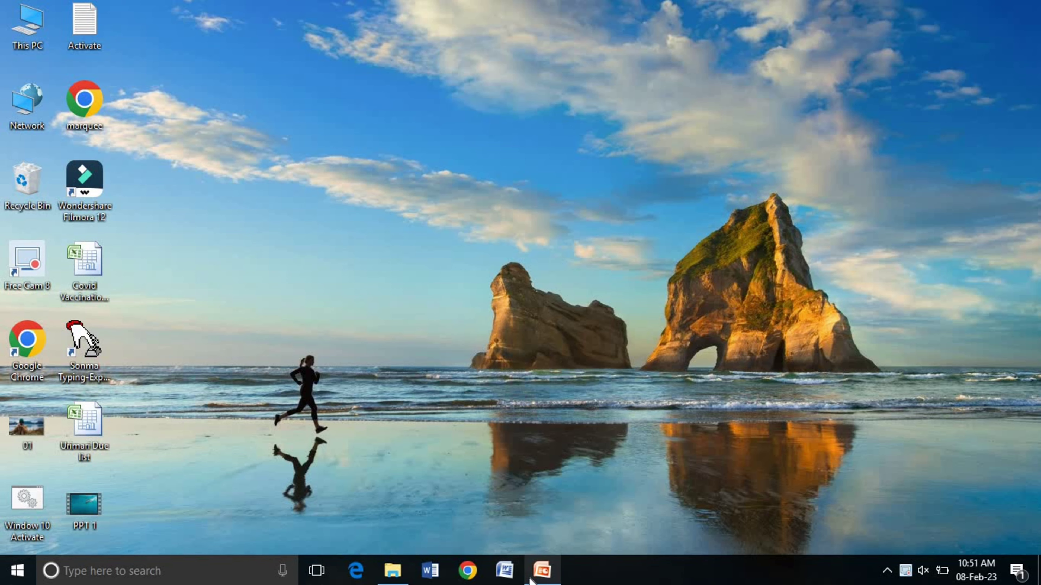
{"action": "left_click", "coordinate": [541, 570]}
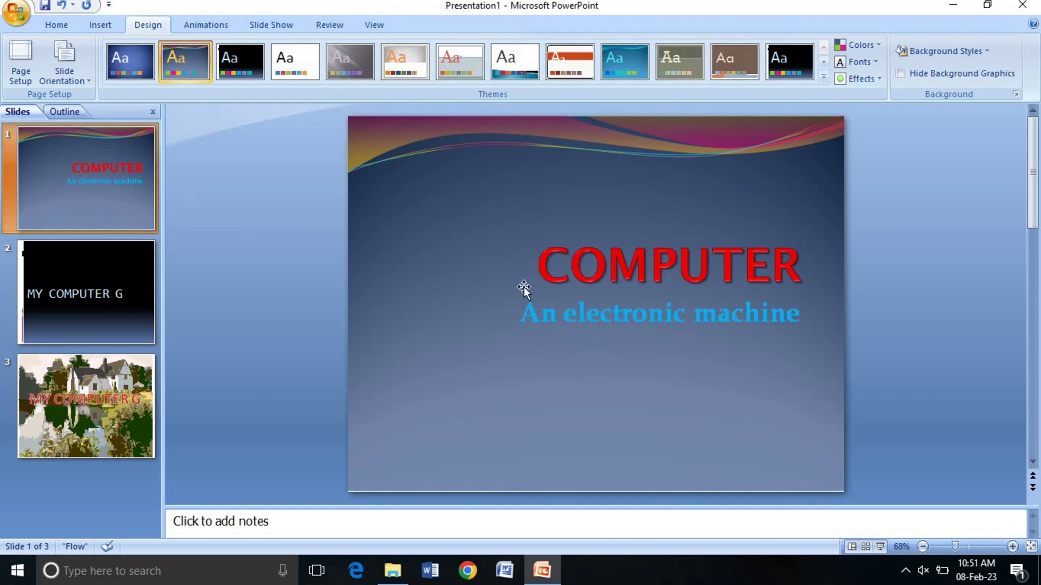
Step: Review slides 2 and 3, then return to slide 1 showing COMPUTER
{"action": "left_click", "coordinate": [620, 277]}
{"action": "left_click", "coordinate": [499, 336]}
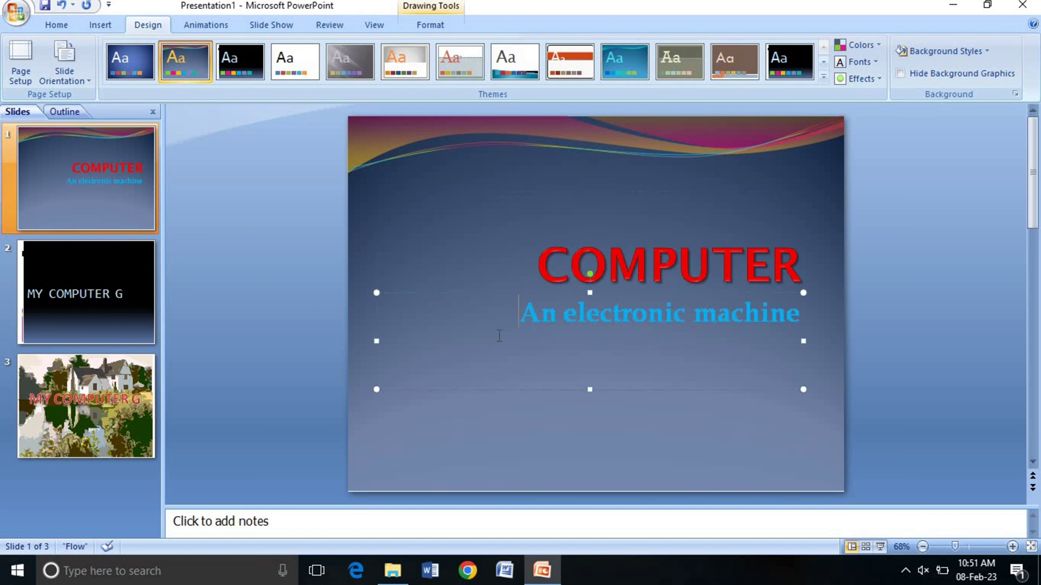
{"action": "left_click", "coordinate": [76, 289]}
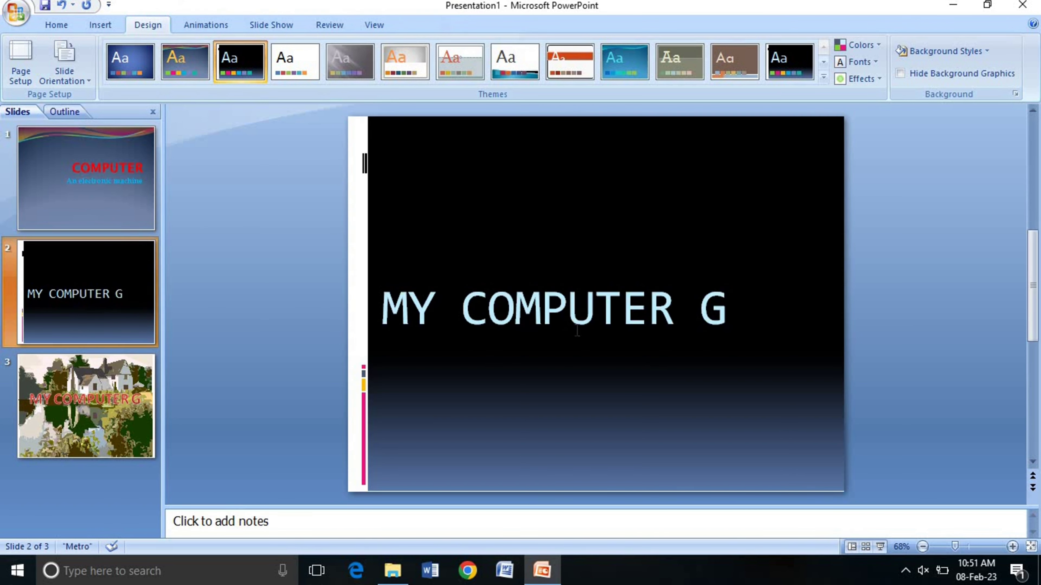
{"action": "left_click", "coordinate": [61, 389]}
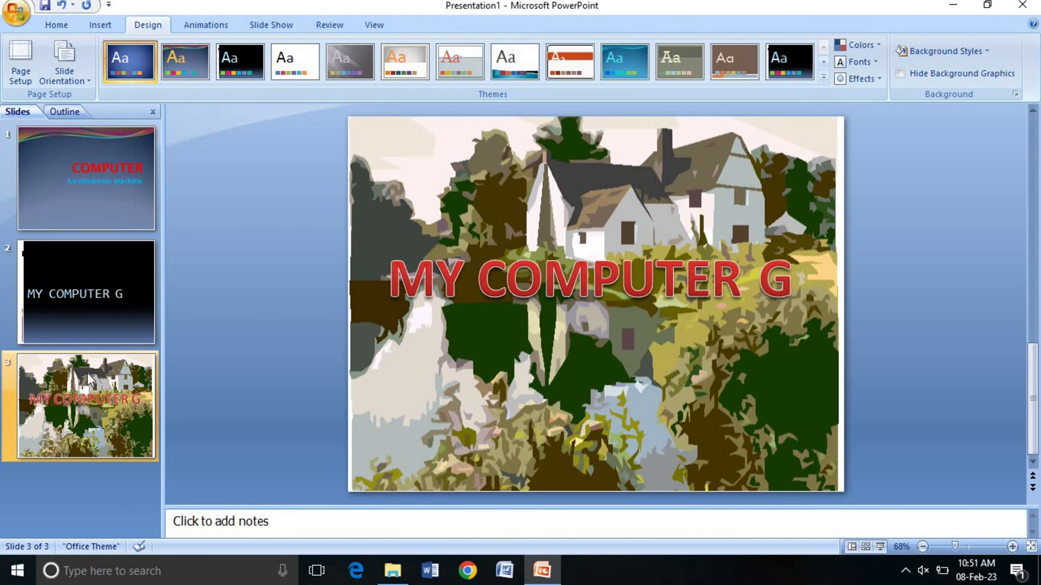
{"action": "left_click", "coordinate": [41, 200]}
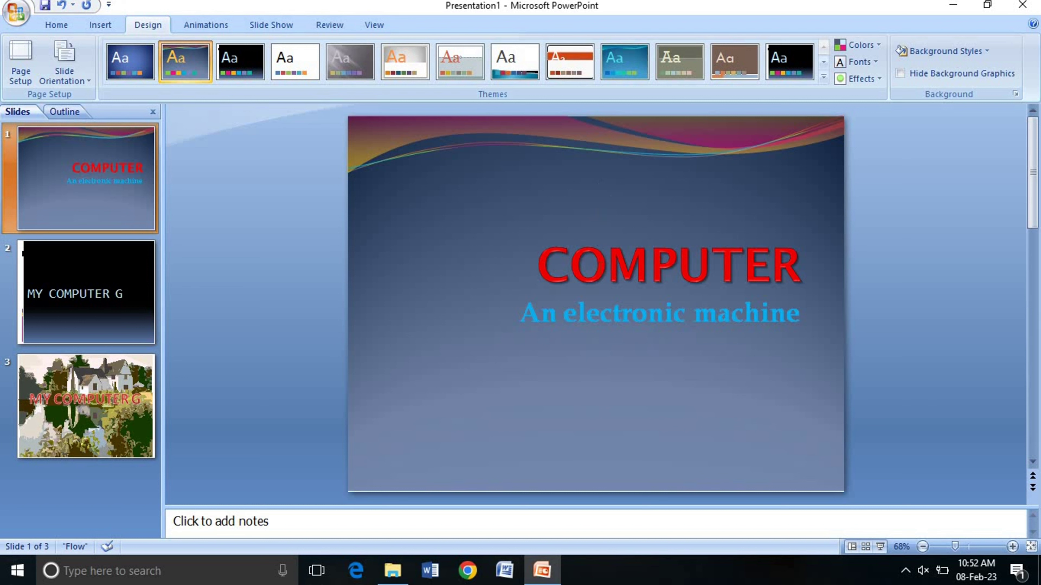
Step: Select the COMPUTER title box and show the Custom Animation pane from the Animations tab
{"action": "left_click", "coordinate": [608, 264]}
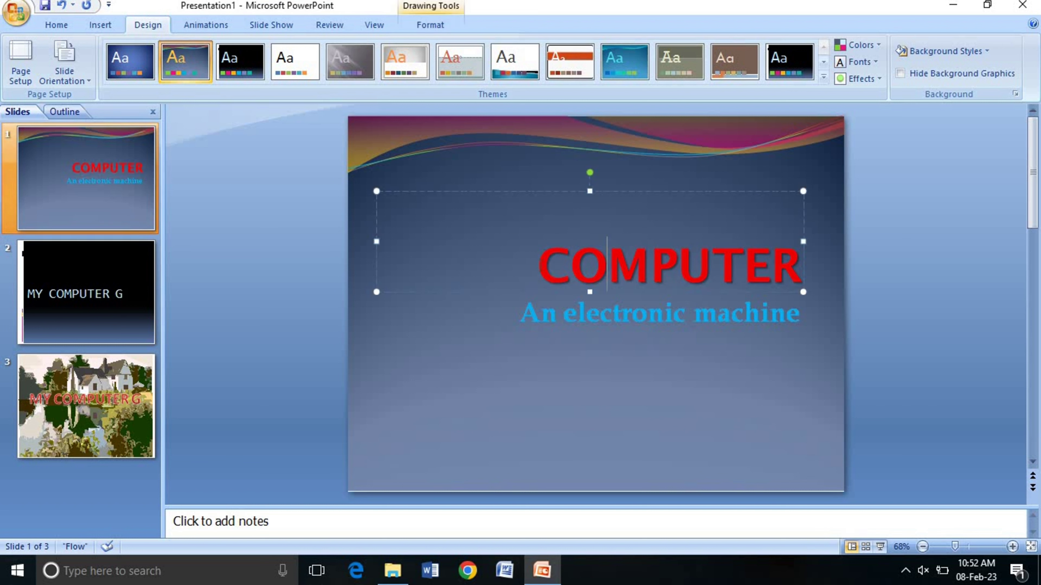
{"action": "left_click", "coordinate": [560, 192]}
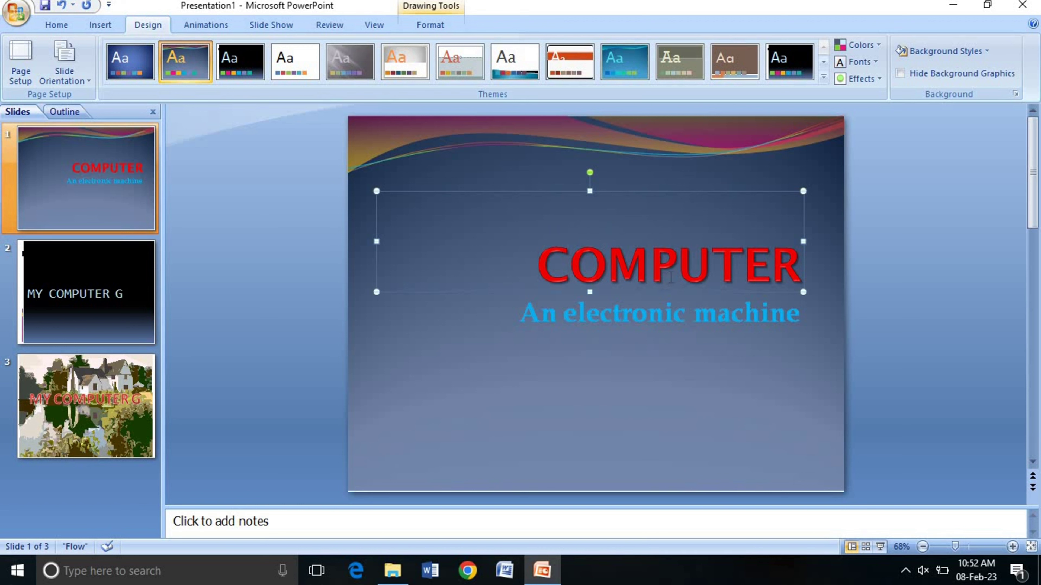
{"action": "left_click", "coordinate": [210, 28]}
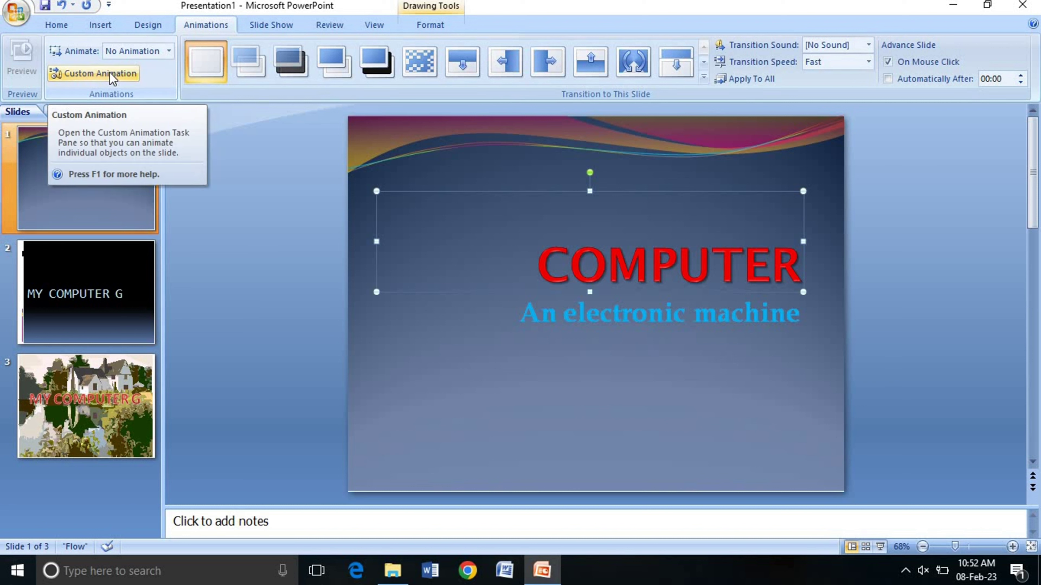
{"action": "left_click", "coordinate": [86, 75]}
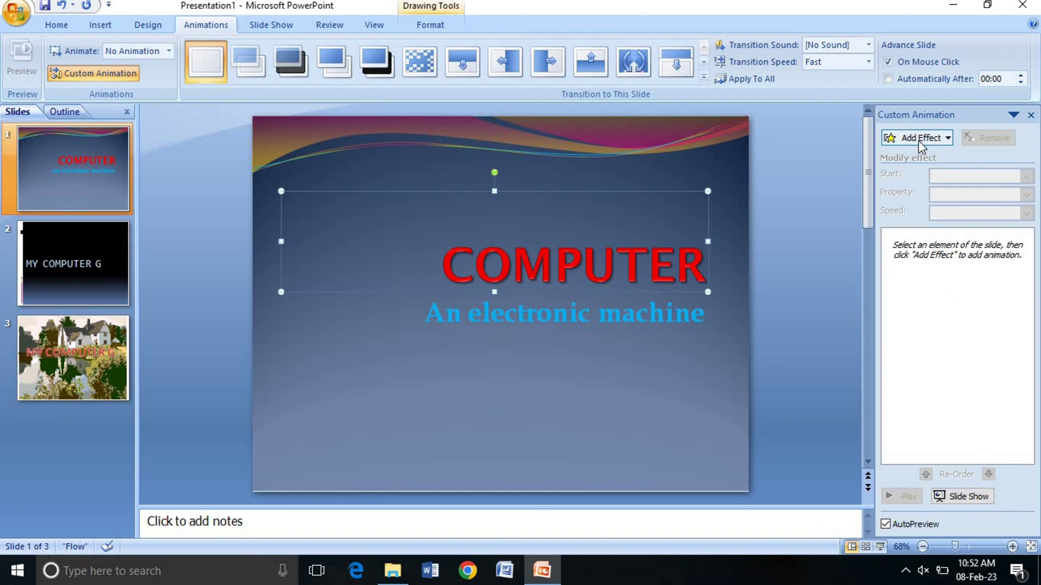
Step: Give the COMPUTER title a Fly In entrance, trying Very Slow before settling on Medium speed
{"action": "left_click", "coordinate": [948, 138]}
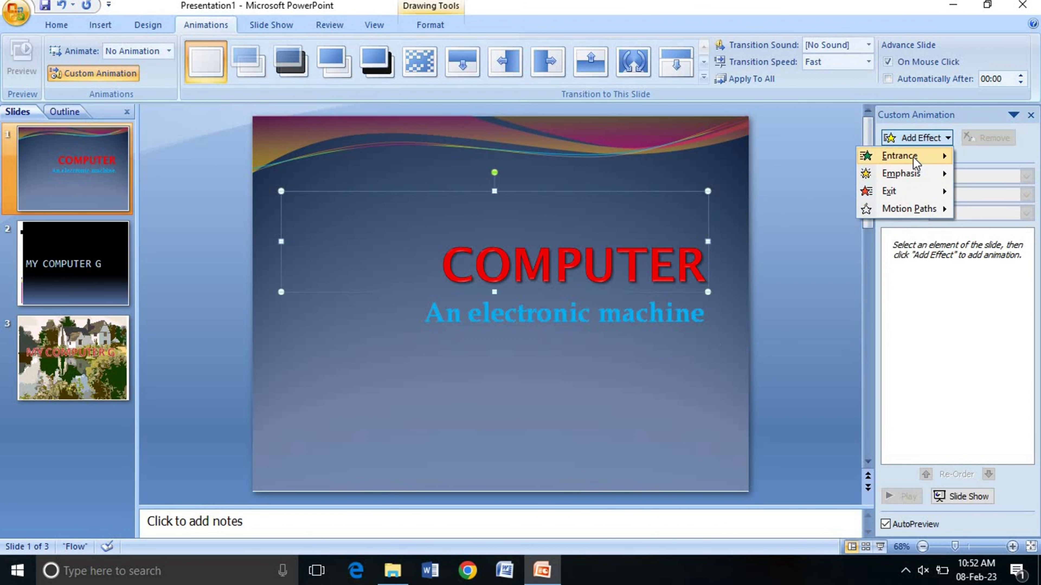
{"action": "mouse_move", "coordinate": [899, 155]}
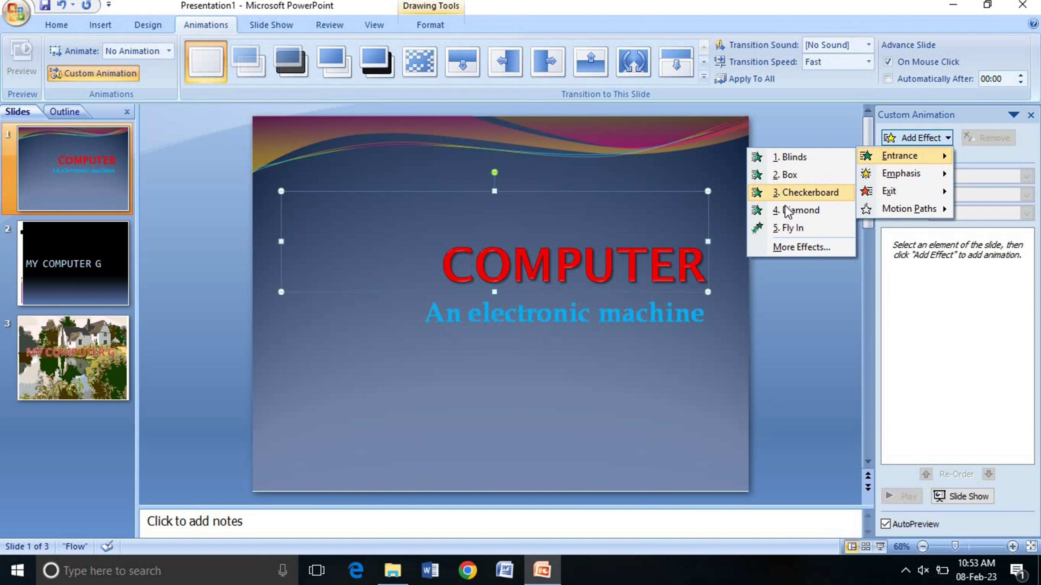
{"action": "left_click", "coordinate": [794, 232]}
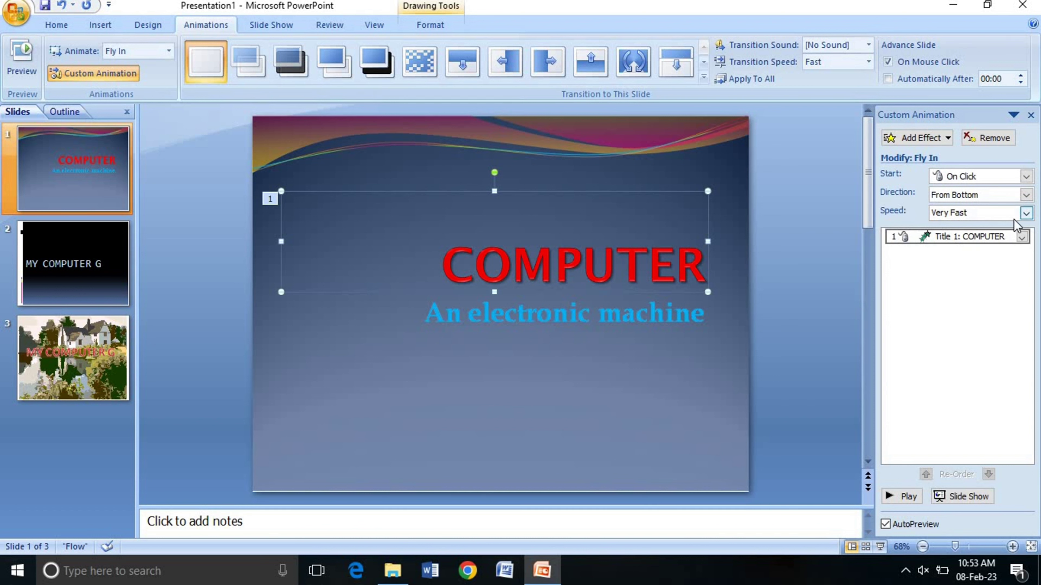
{"action": "left_click", "coordinate": [1027, 214]}
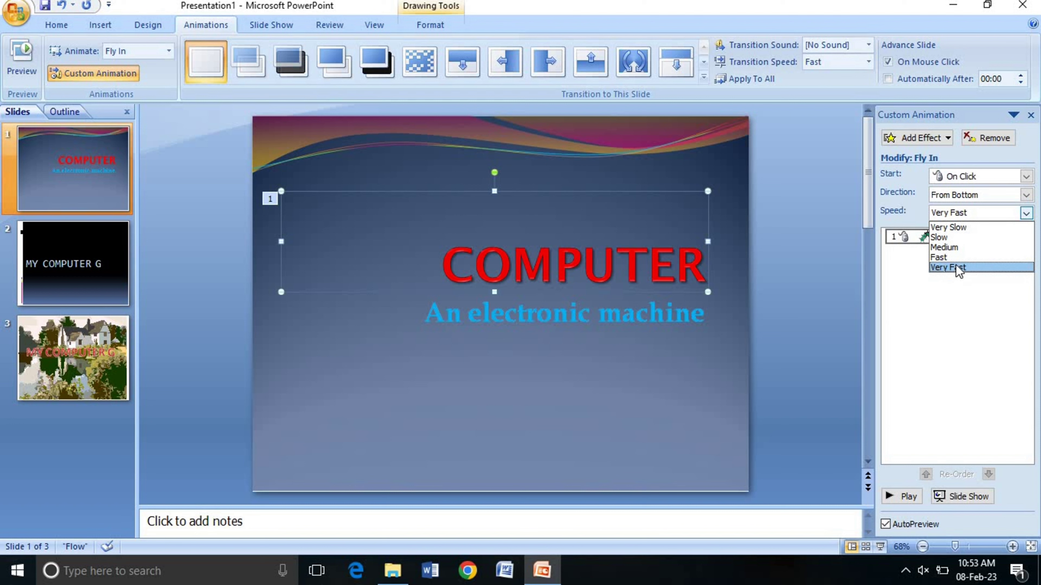
{"action": "left_click", "coordinate": [961, 228]}
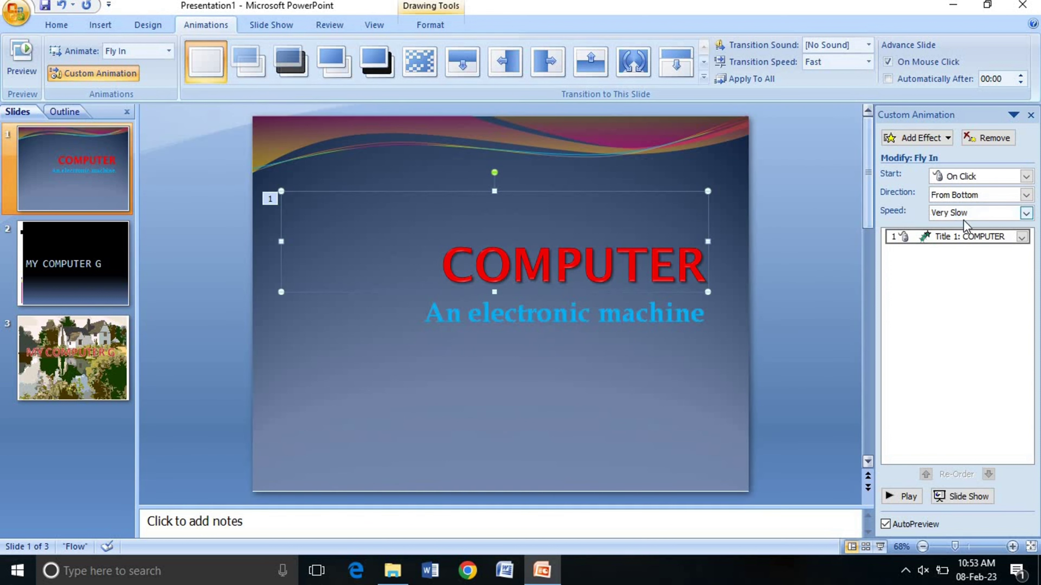
{"action": "left_click", "coordinate": [968, 212]}
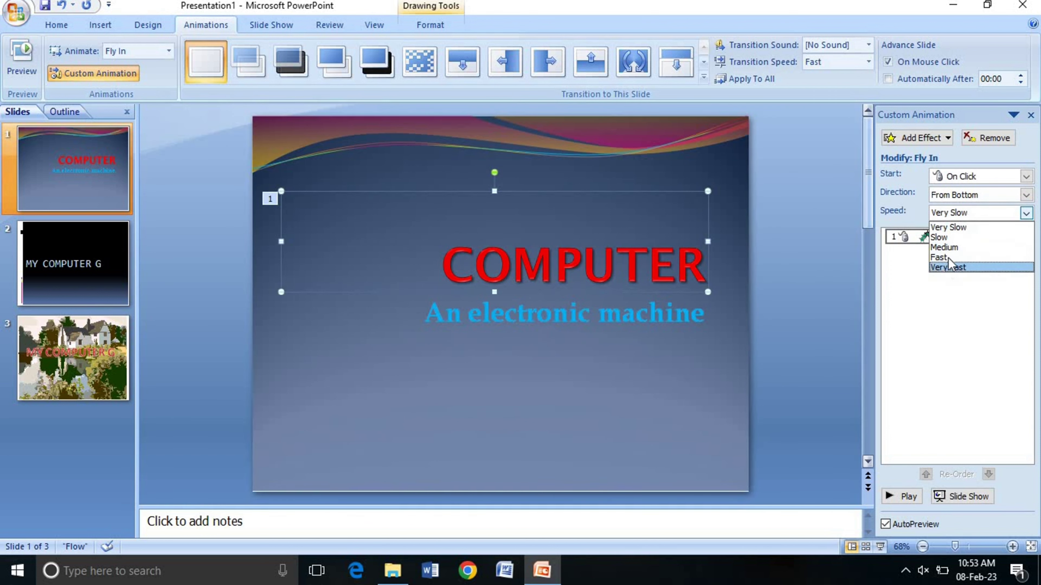
{"action": "left_click", "coordinate": [952, 248]}
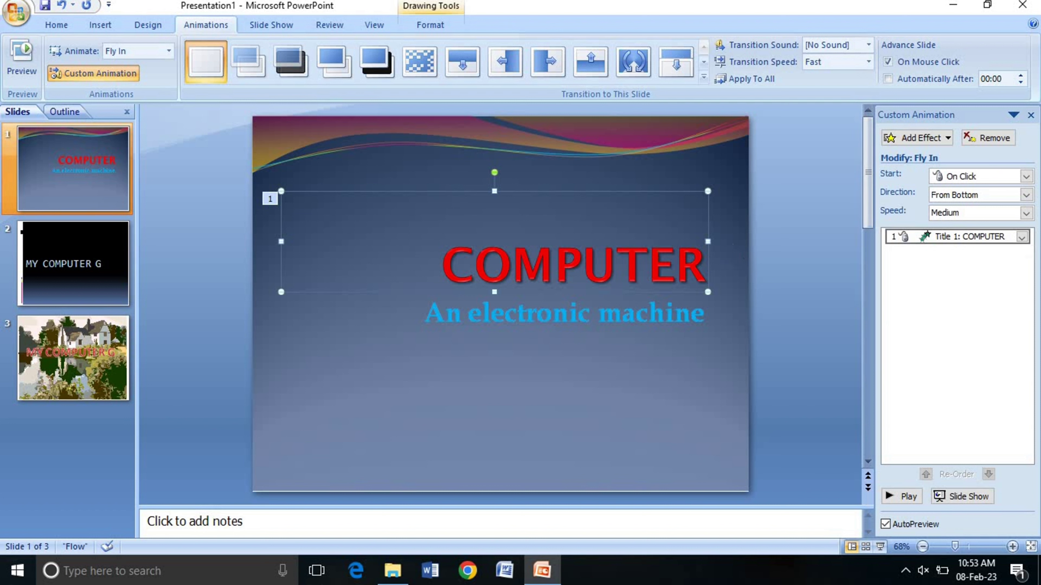
Step: Remove the Fly In animation from the COMPUTER title and reselect the title box
{"action": "right_click", "coordinate": [956, 242]}
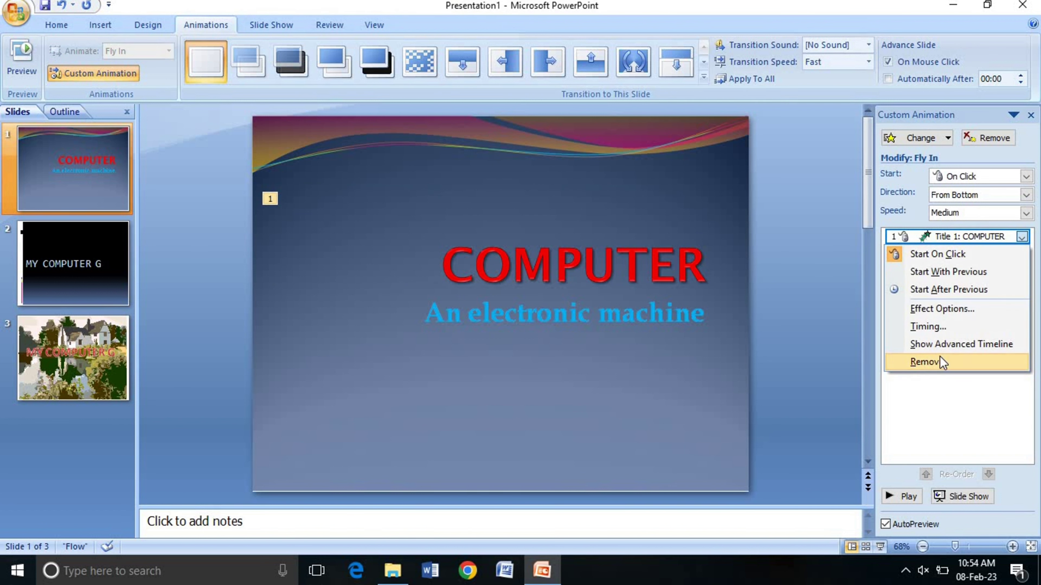
{"action": "left_click", "coordinate": [937, 362]}
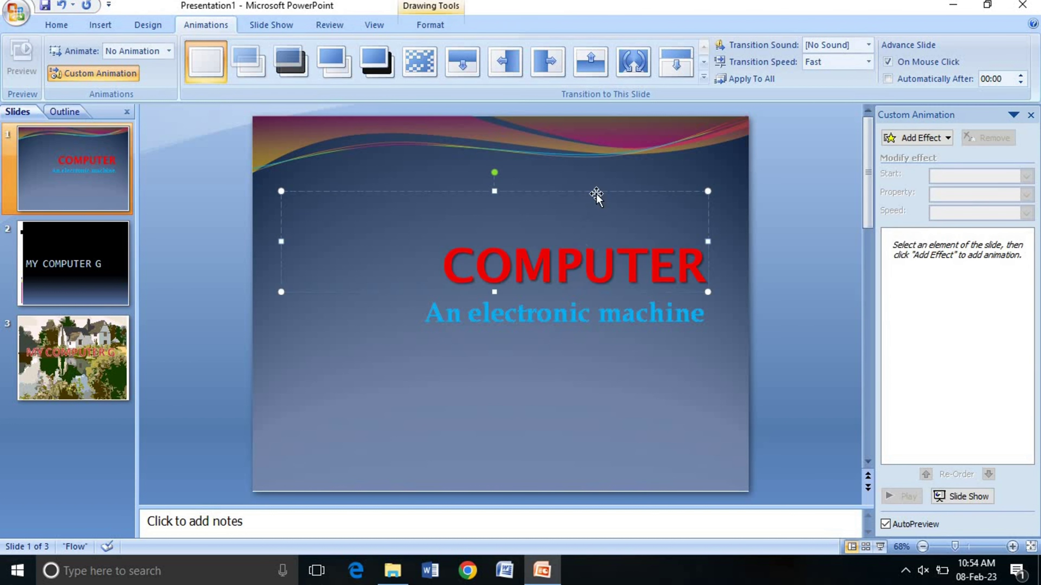
{"action": "left_click", "coordinate": [597, 191]}
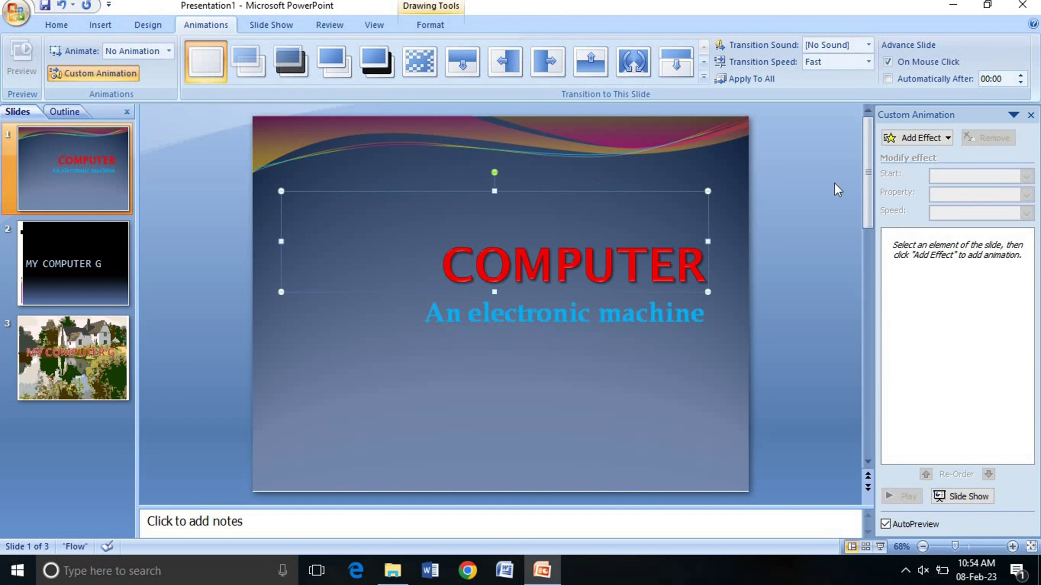
{"action": "left_click", "coordinate": [944, 138]}
{"action": "mouse_move", "coordinate": [899, 155]}
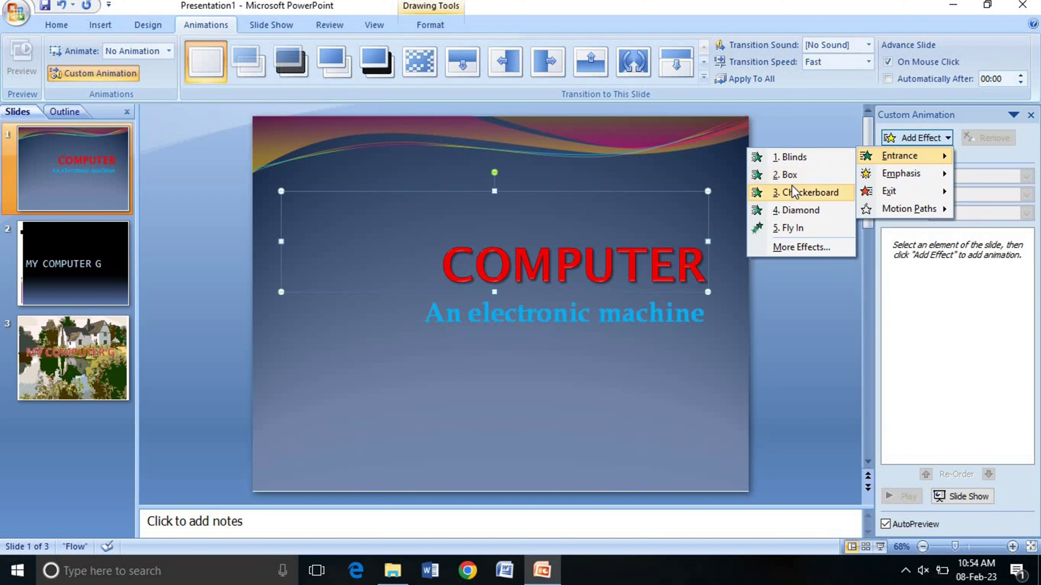
{"action": "left_click", "coordinate": [792, 175]}
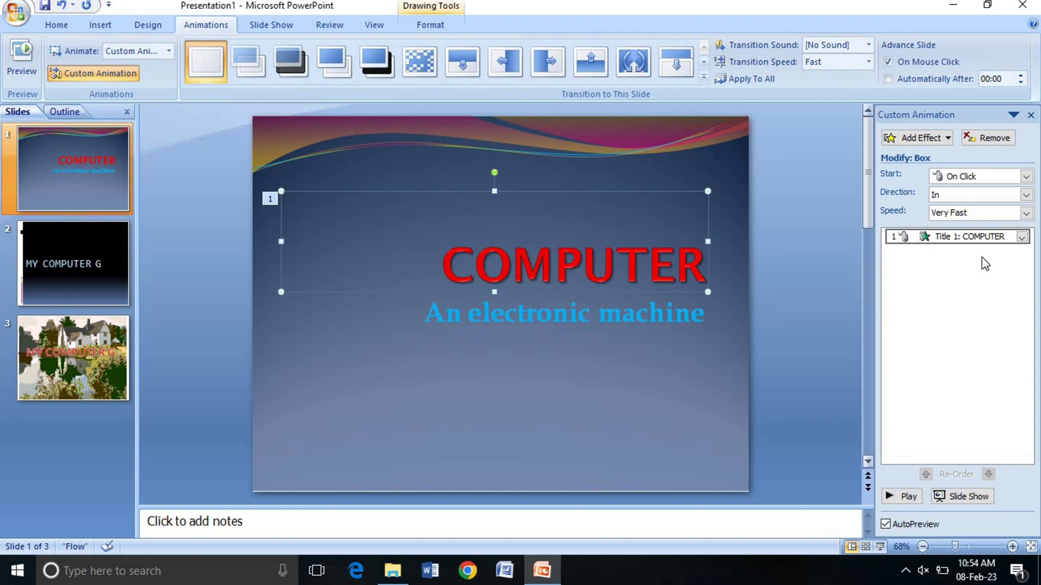
{"action": "left_click", "coordinate": [1027, 213]}
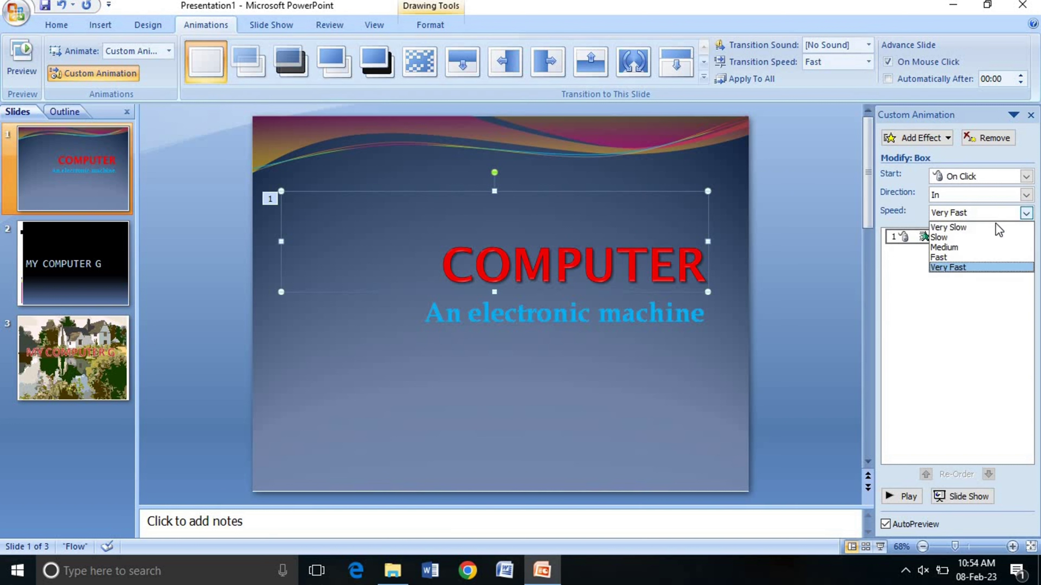
{"action": "left_click", "coordinate": [957, 228]}
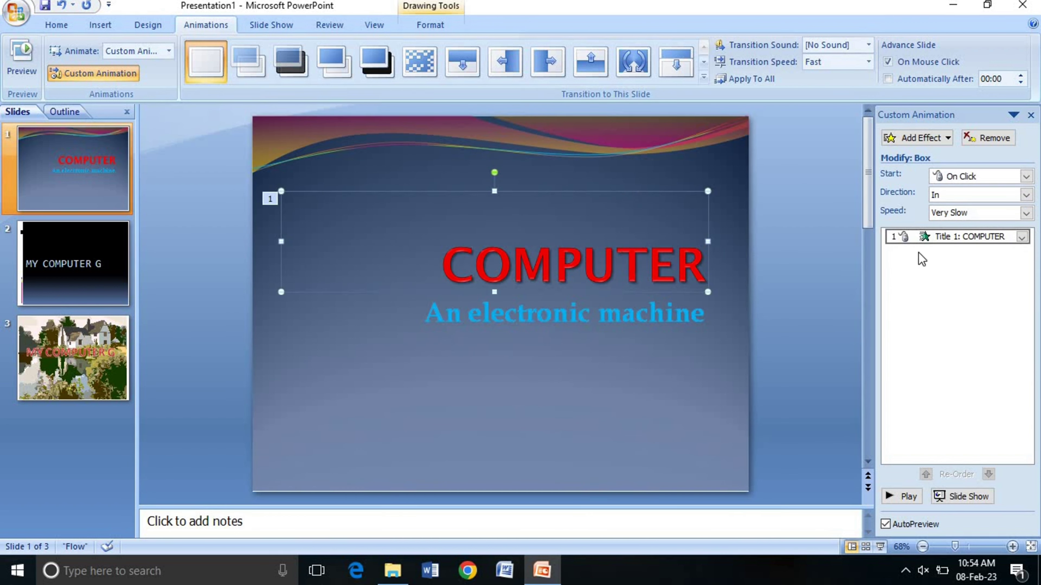
{"action": "left_click", "coordinate": [1022, 237]}
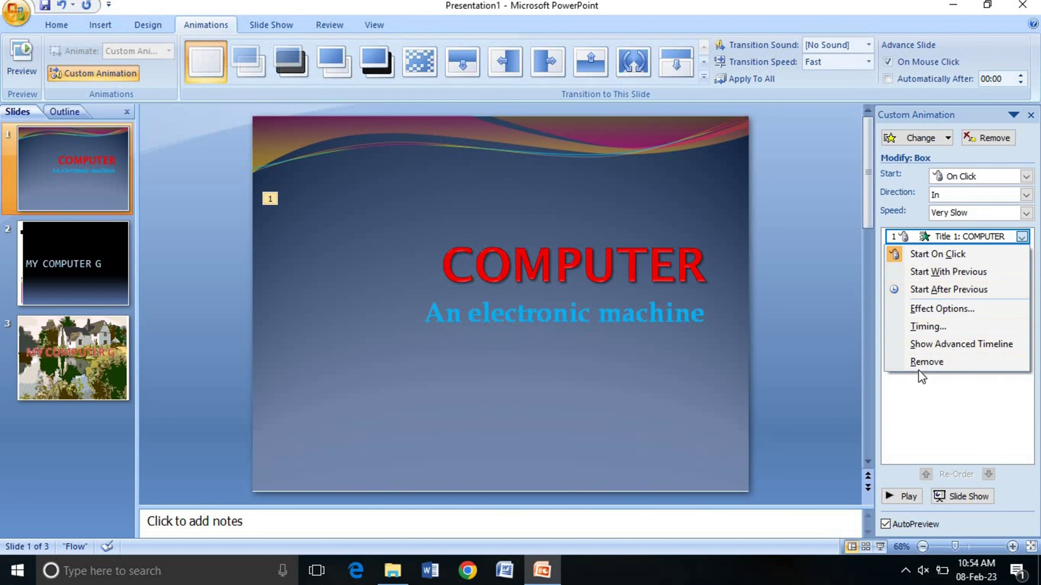
{"action": "left_click", "coordinate": [923, 362]}
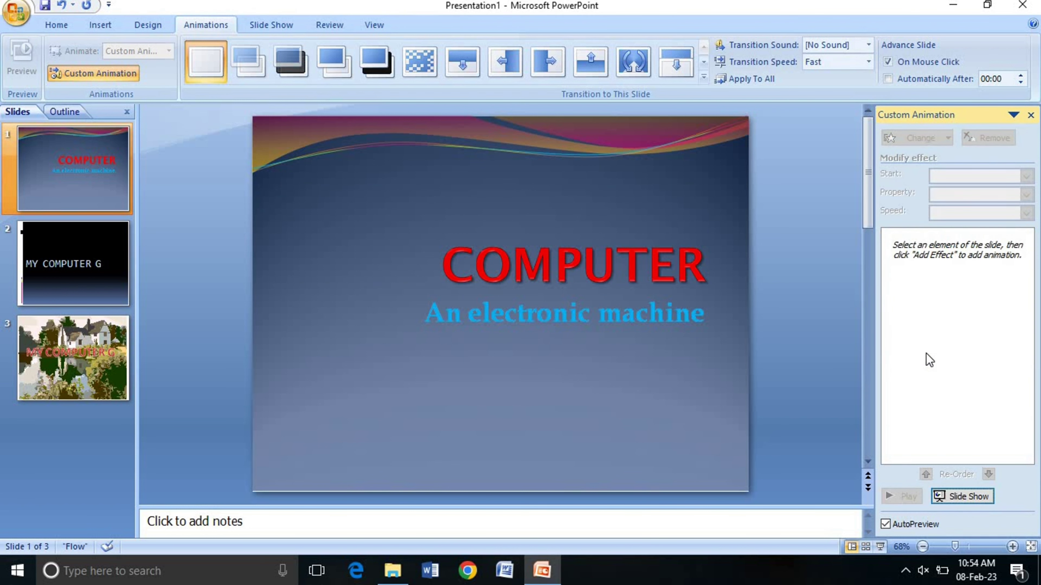
{"action": "left_click", "coordinate": [554, 265]}
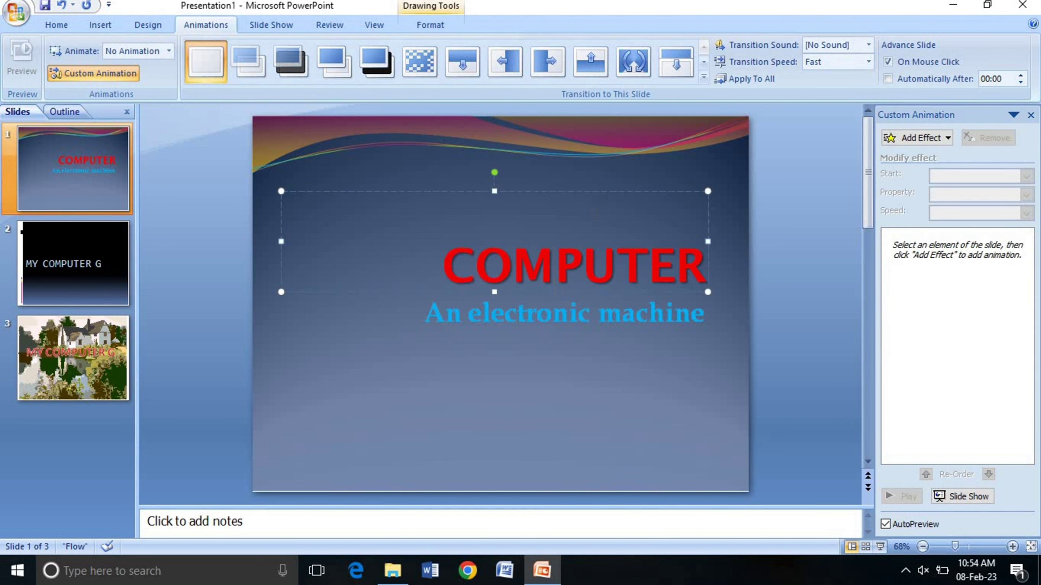
Step: Bring up the full Add Entrance Effect catalogue and move it aside to reveal the slide
{"action": "left_click", "coordinate": [915, 138]}
{"action": "mouse_move", "coordinate": [900, 156]}
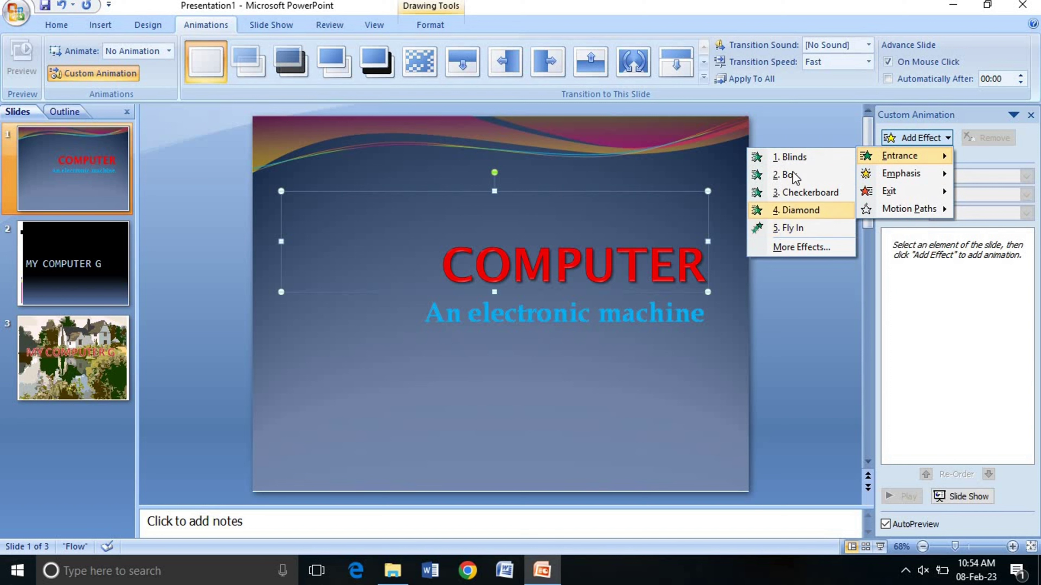
{"action": "left_click", "coordinate": [795, 249]}
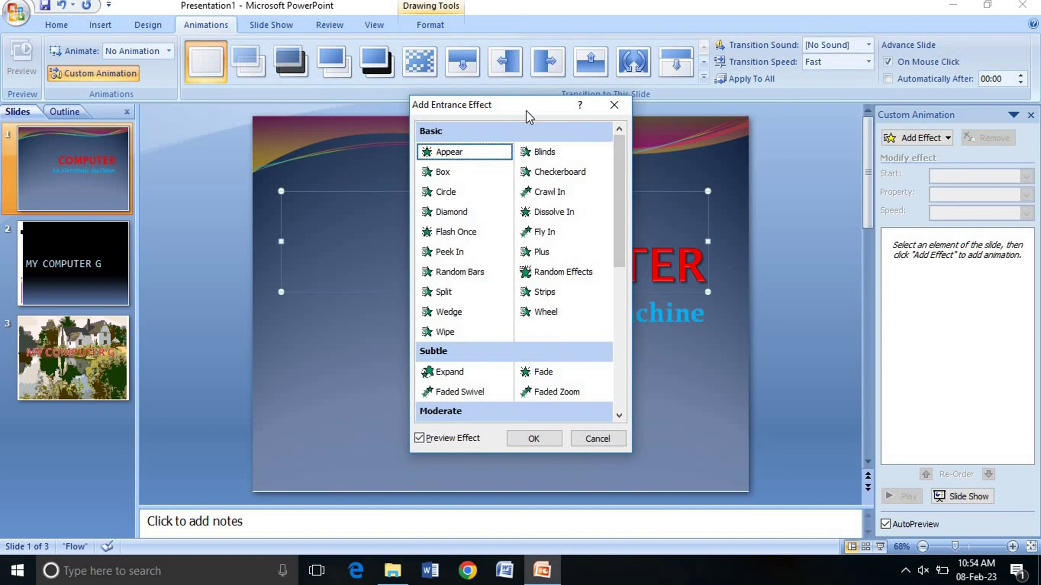
{"action": "left_click_drag", "start_coordinate": [526, 111], "coordinate": [857, 94]}
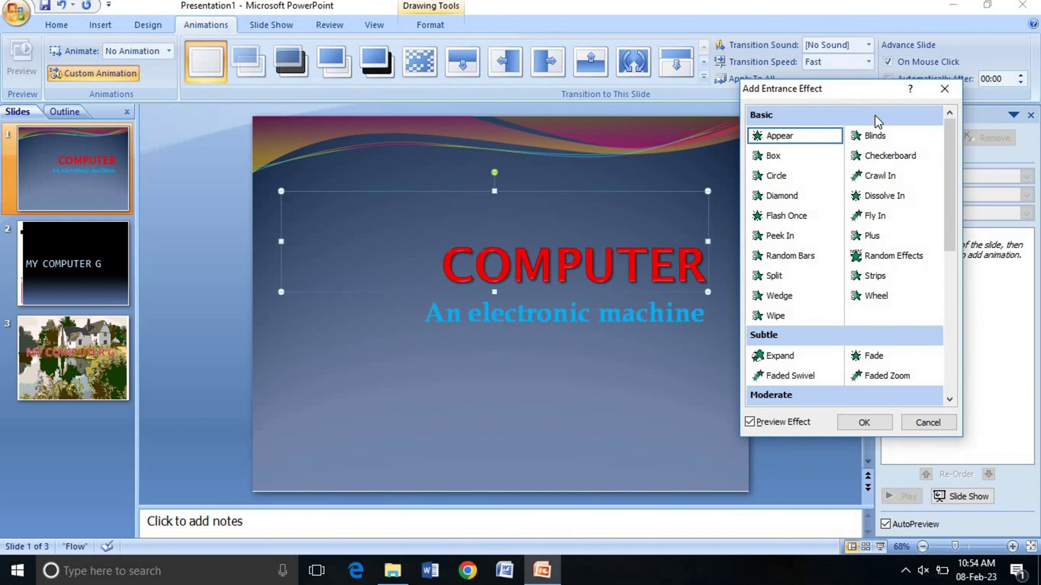
{"action": "mouse_move", "coordinate": [953, 151]}
{"action": "left_mouse_down"}
{"action": "mouse_move", "coordinate": [947, 334]}
{"action": "mouse_move", "coordinate": [946, 164]}
{"action": "mouse_move", "coordinate": [947, 310]}
{"action": "left_mouse_up"}
{"action": "mouse_move", "coordinate": [959, 275]}
{"action": "left_mouse_down"}
{"action": "mouse_move", "coordinate": [958, 129]}
{"action": "mouse_move", "coordinate": [953, 373]}
{"action": "left_mouse_up"}
{"action": "mouse_move", "coordinate": [956, 217]}
{"action": "left_mouse_down"}
{"action": "mouse_move", "coordinate": [953, 123]}
{"action": "mouse_move", "coordinate": [950, 312]}
{"action": "mouse_move", "coordinate": [943, 203]}
{"action": "left_mouse_up"}
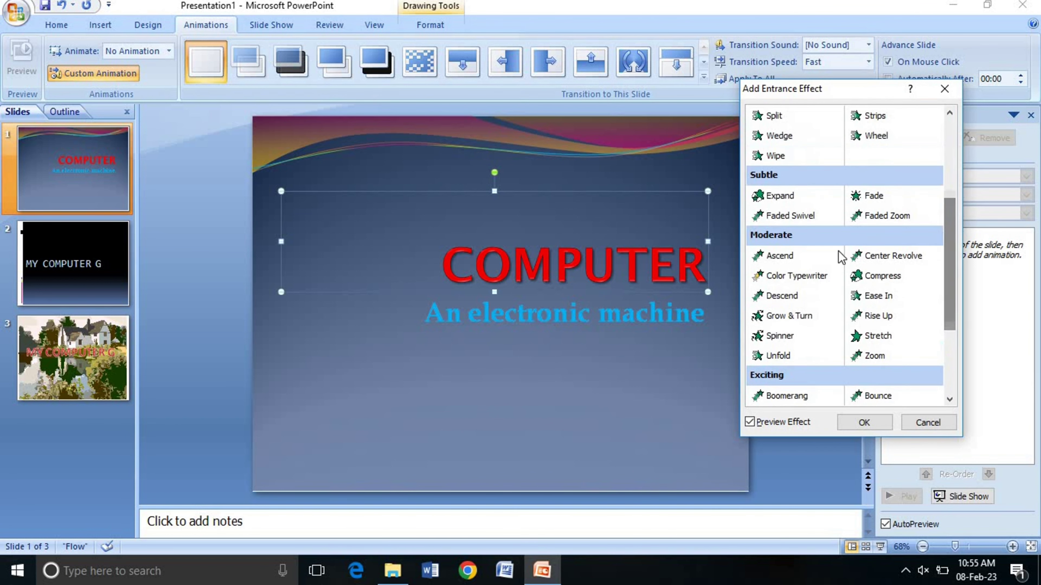
Step: Preview Ascend, Descend, Spinner, Rise Up, Stretch, Zoom and Faded Swivel entrances on the title
{"action": "left_click", "coordinate": [779, 256]}
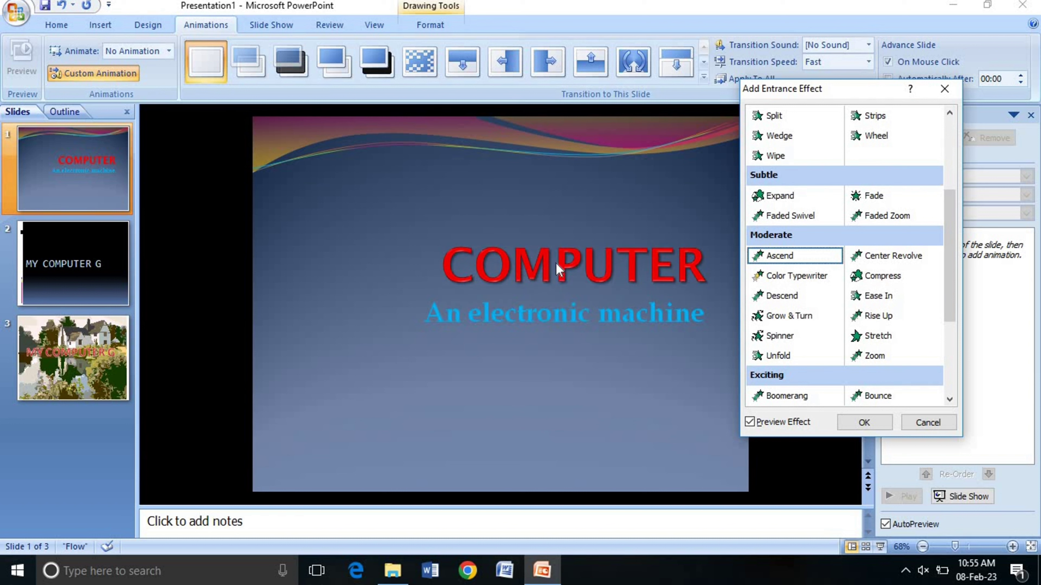
{"action": "left_click", "coordinate": [790, 302]}
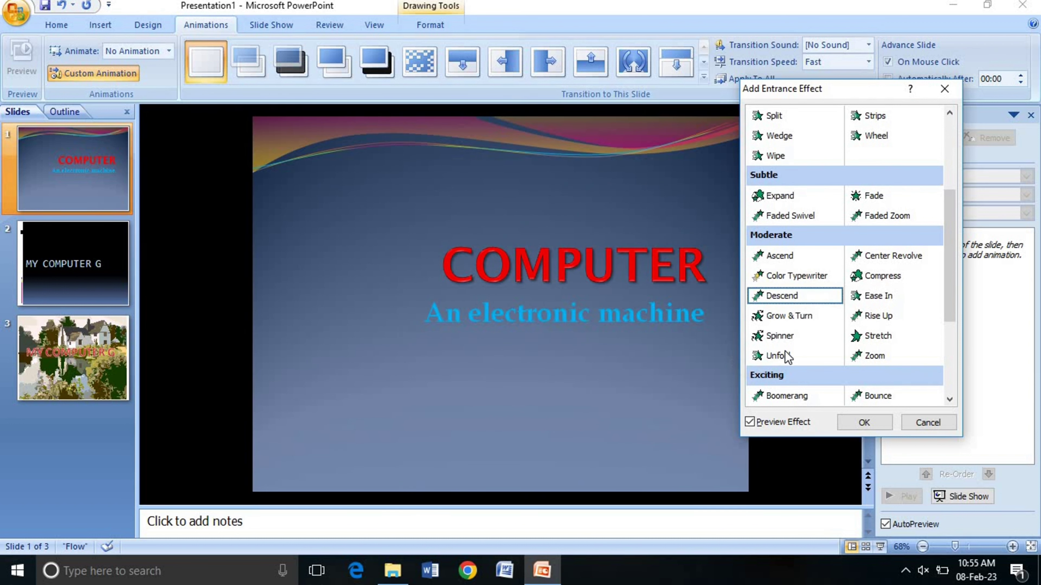
{"action": "left_click", "coordinate": [791, 337]}
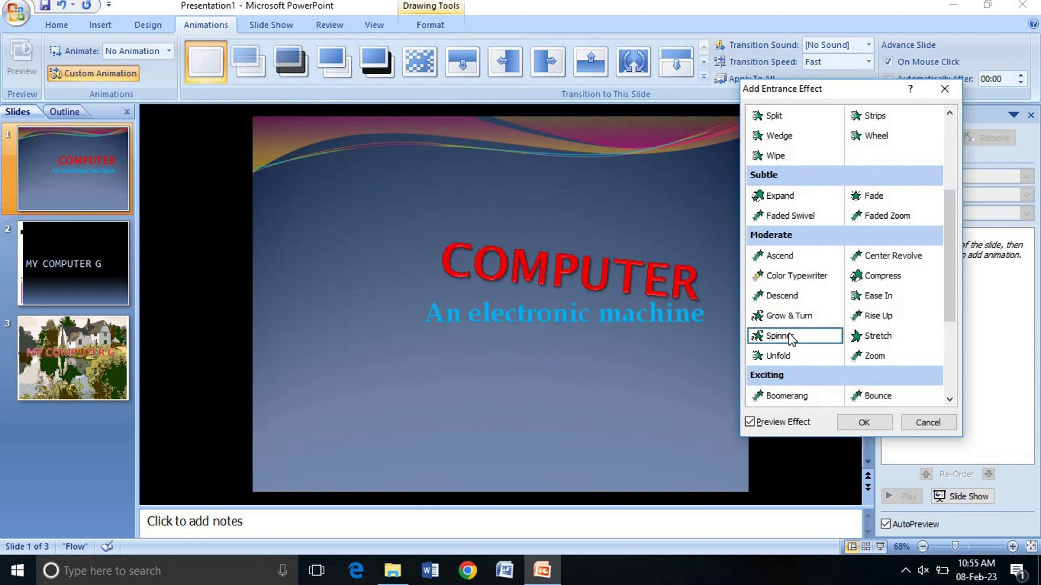
{"action": "left_click", "coordinate": [876, 318]}
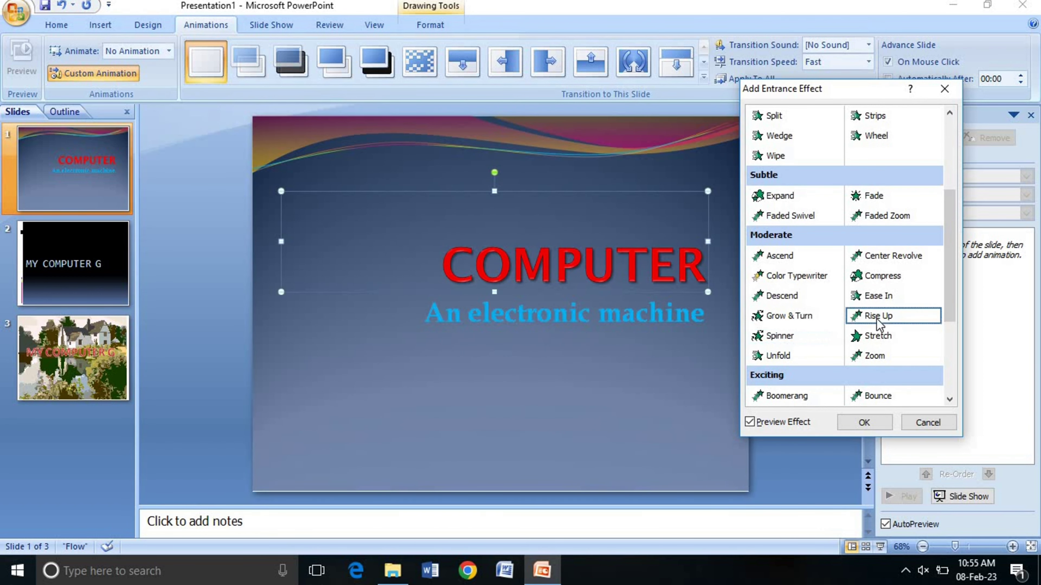
{"action": "left_click", "coordinate": [875, 337]}
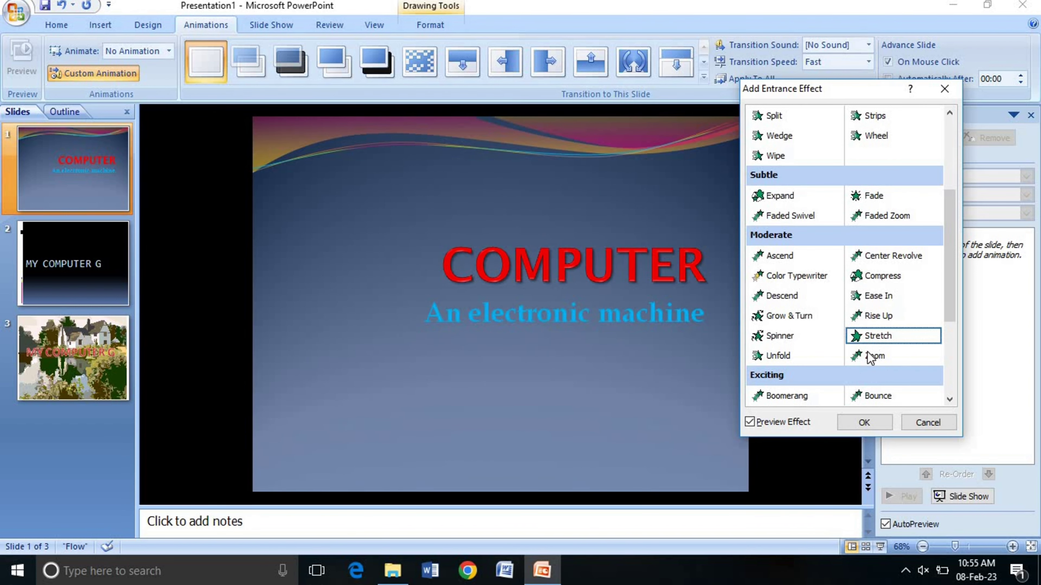
{"action": "left_click", "coordinate": [869, 358]}
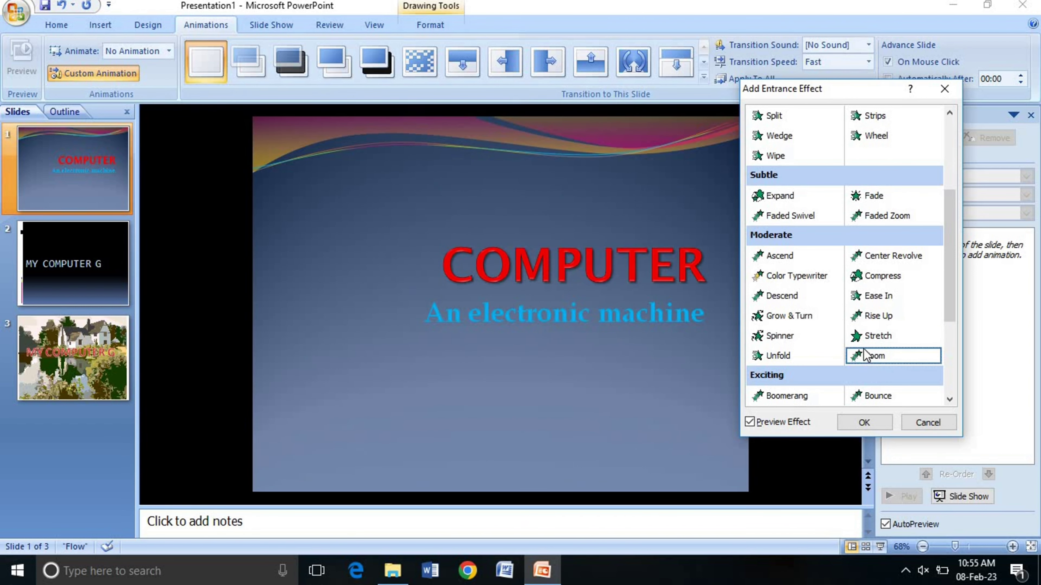
{"action": "left_click", "coordinate": [779, 217]}
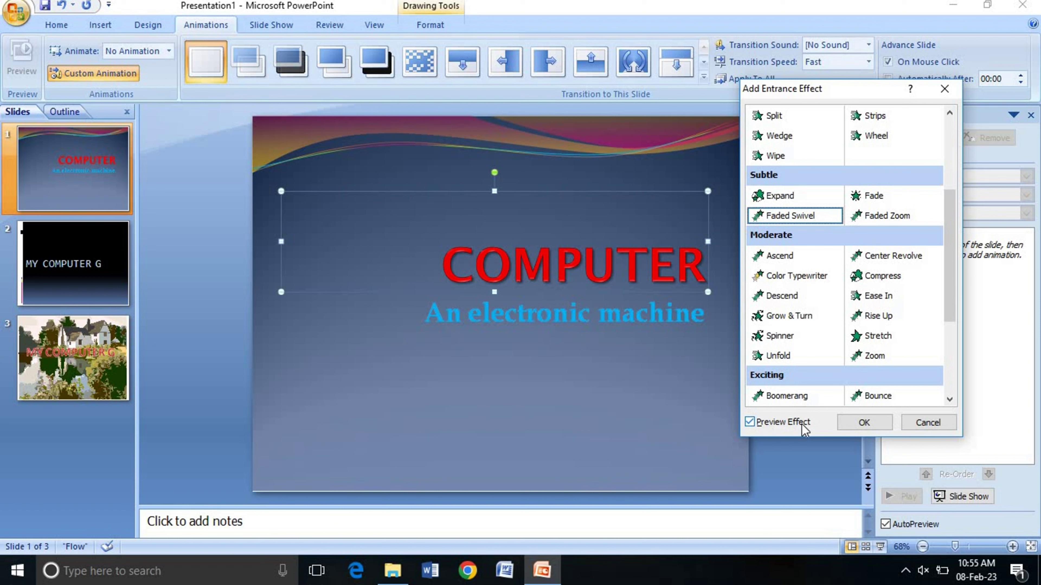
Step: Toggle Preview Effect while comparing Grow & Turn, Descend and Color Typewriter, then apply Ease In
{"action": "left_click", "coordinate": [750, 423]}
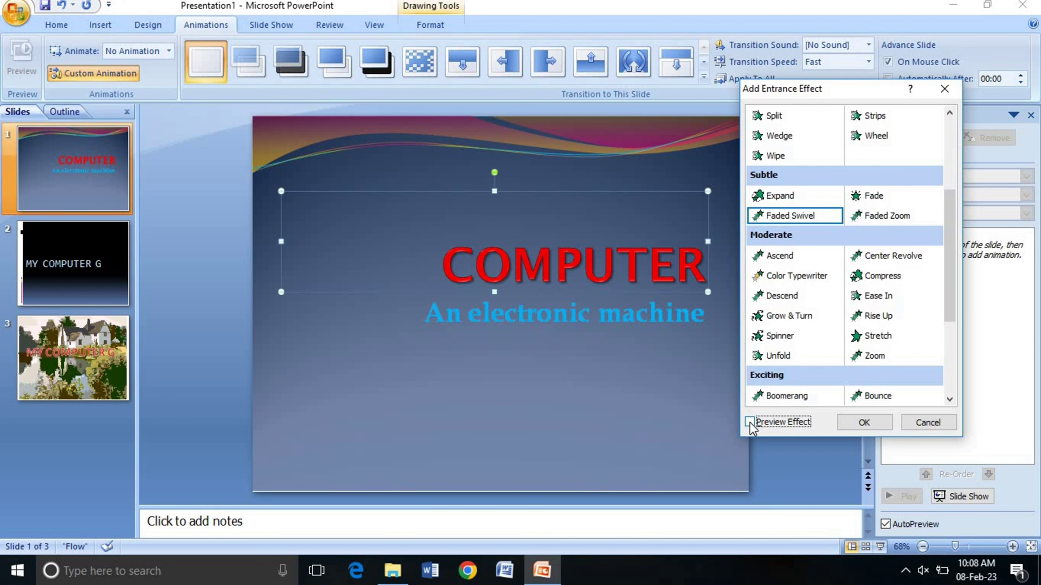
{"action": "left_click", "coordinate": [772, 320]}
{"action": "left_click", "coordinate": [781, 296]}
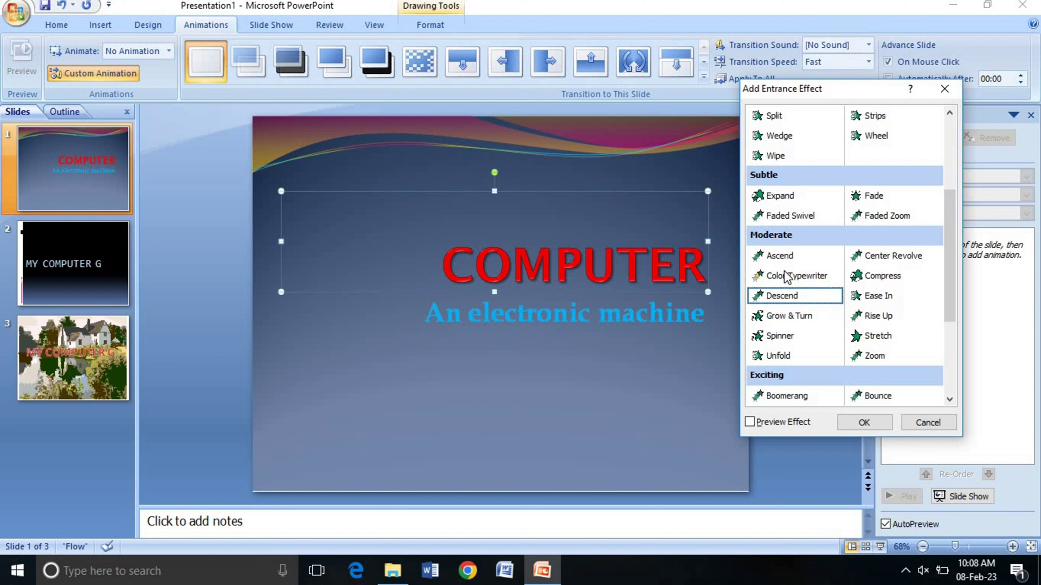
{"action": "left_click", "coordinate": [791, 275]}
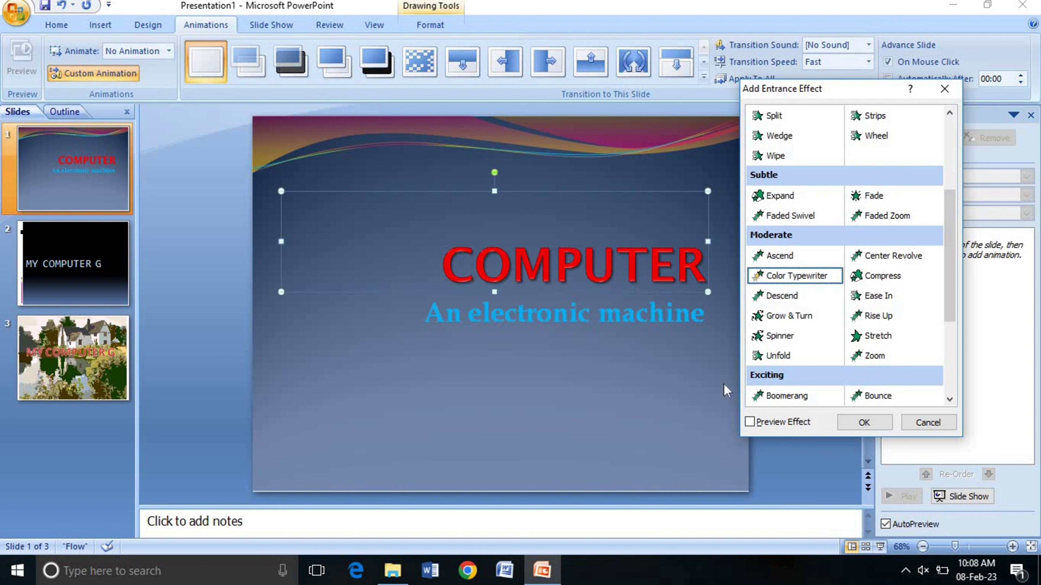
{"action": "left_click", "coordinate": [749, 423]}
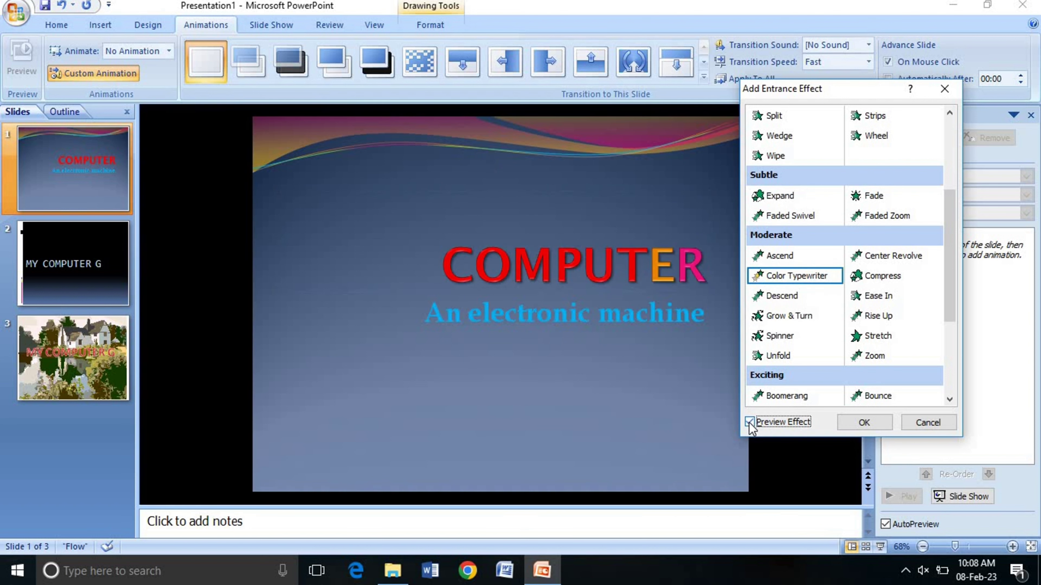
{"action": "left_click", "coordinate": [781, 302]}
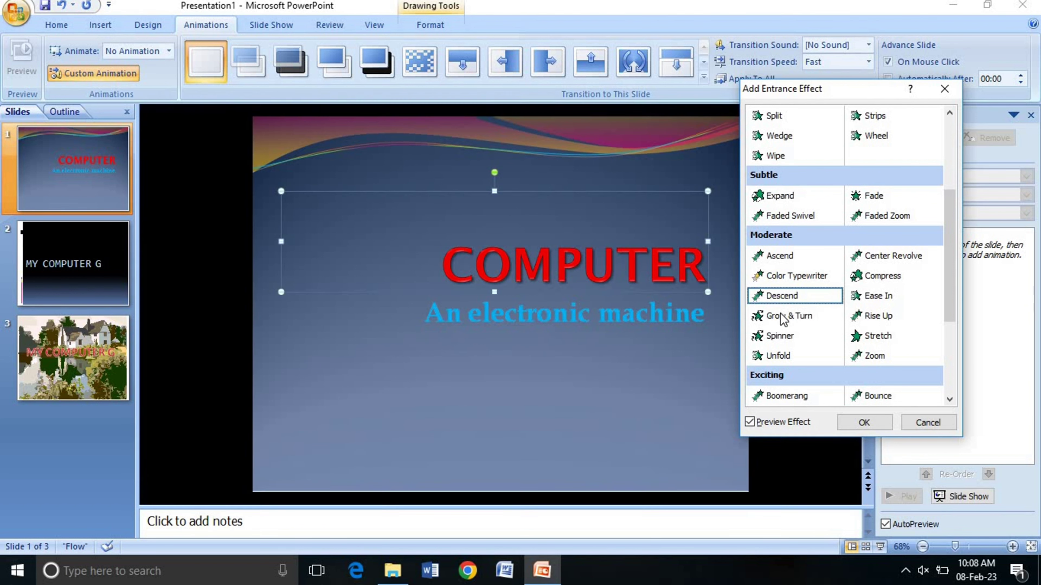
{"action": "left_click", "coordinate": [783, 317]}
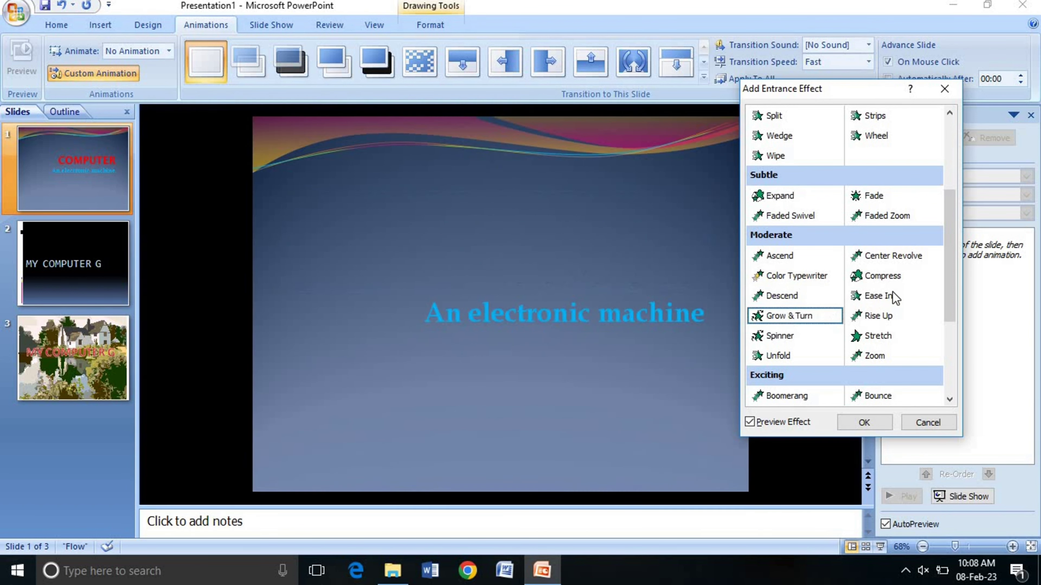
{"action": "left_click", "coordinate": [877, 296]}
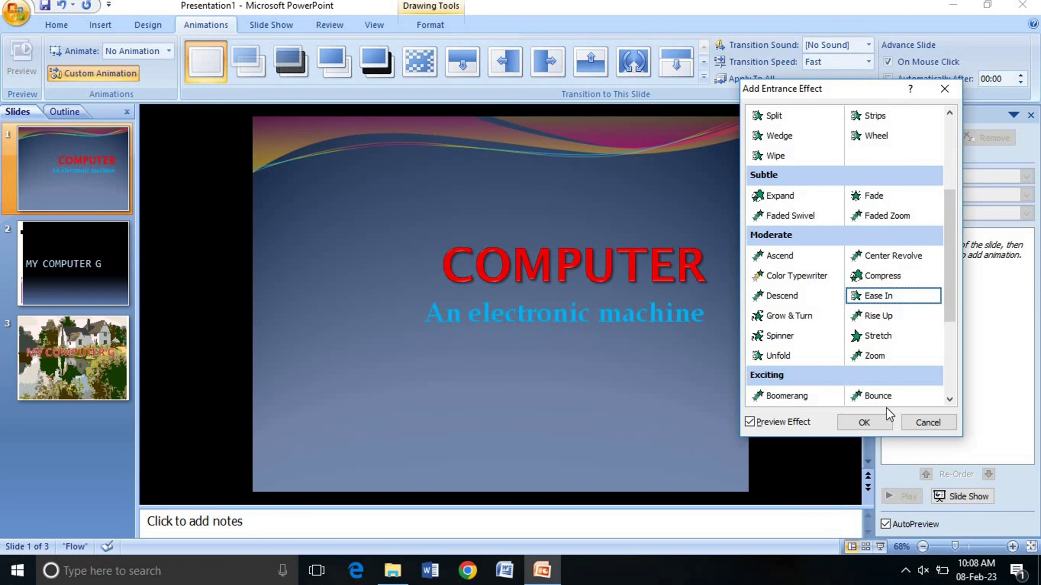
{"action": "left_click", "coordinate": [861, 422]}
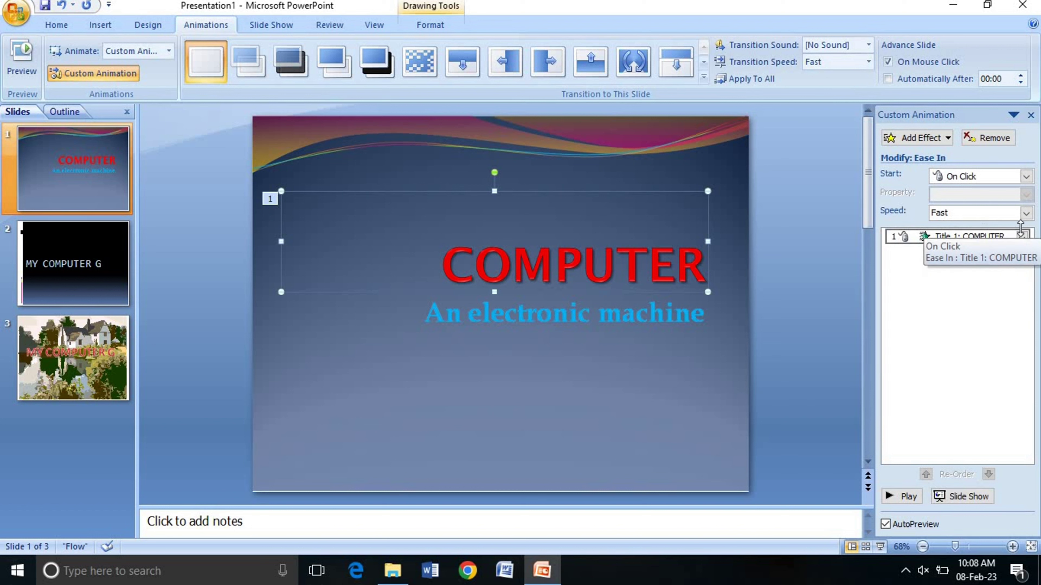
Step: Change the title's Ease In speed from Fast to Slow and select the subtitle box
{"action": "left_click", "coordinate": [1026, 212]}
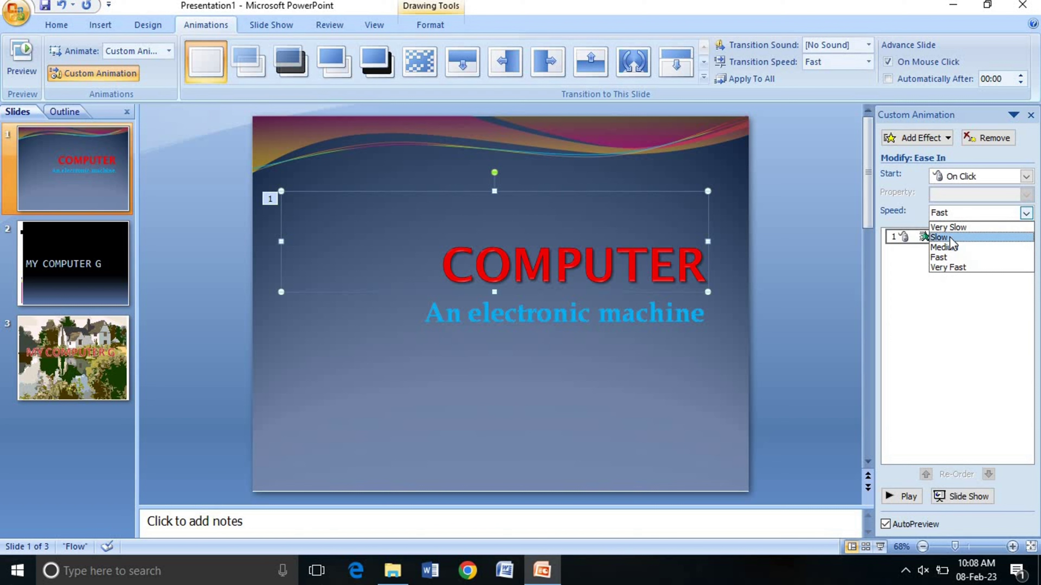
{"action": "left_click", "coordinate": [949, 237]}
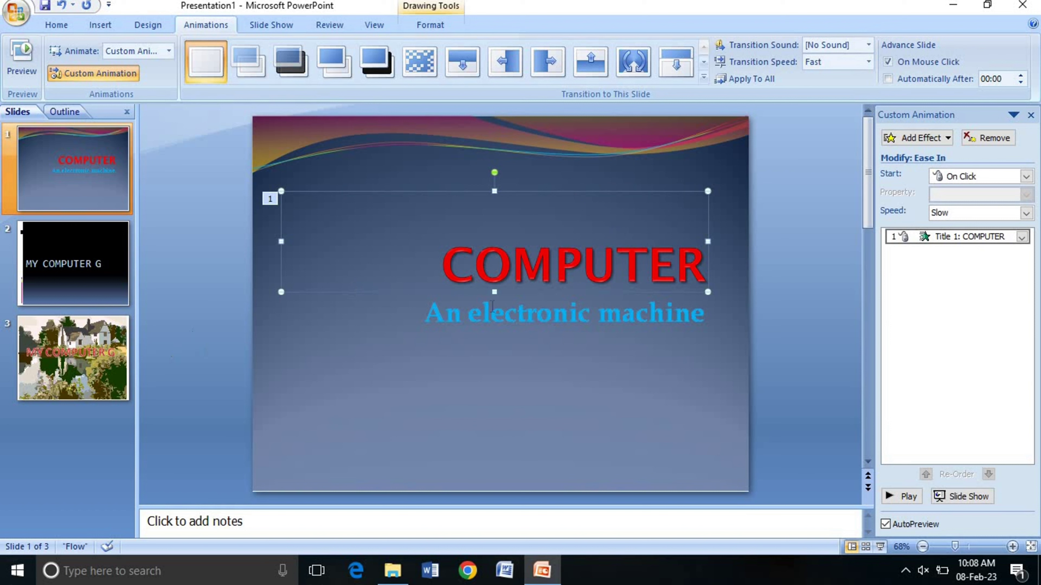
{"action": "left_click", "coordinate": [549, 310]}
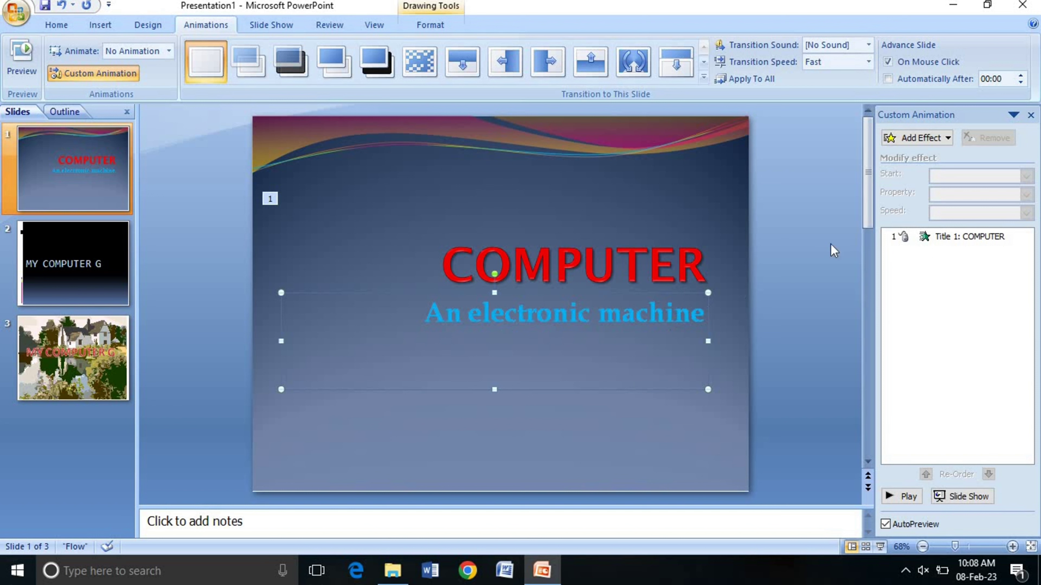
Step: Add a Spin emphasis, then a Fly In entrance, to the 'An electronic machine' subtitle
{"action": "left_click", "coordinate": [946, 138]}
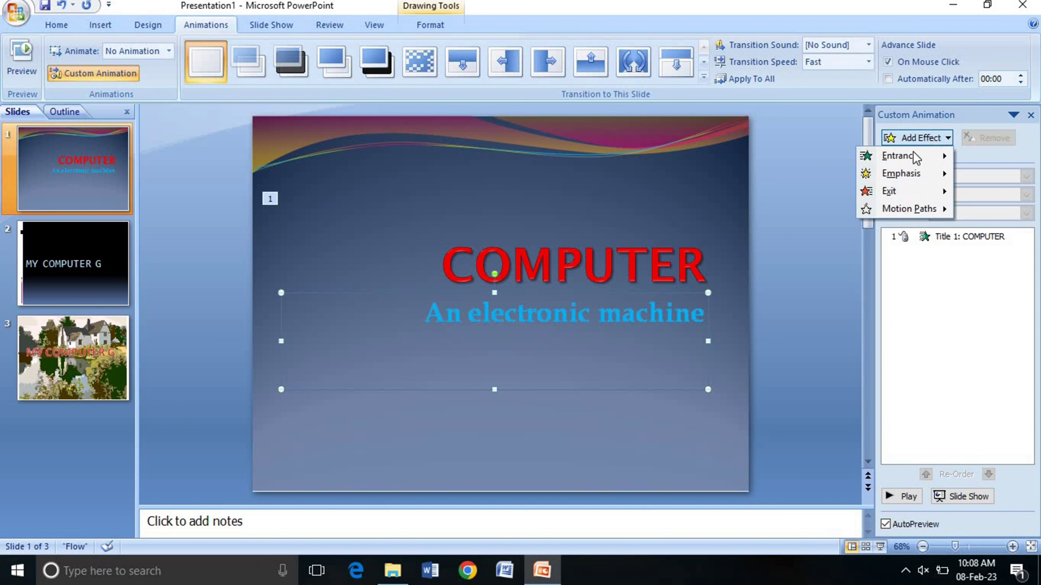
{"action": "mouse_move", "coordinate": [901, 173]}
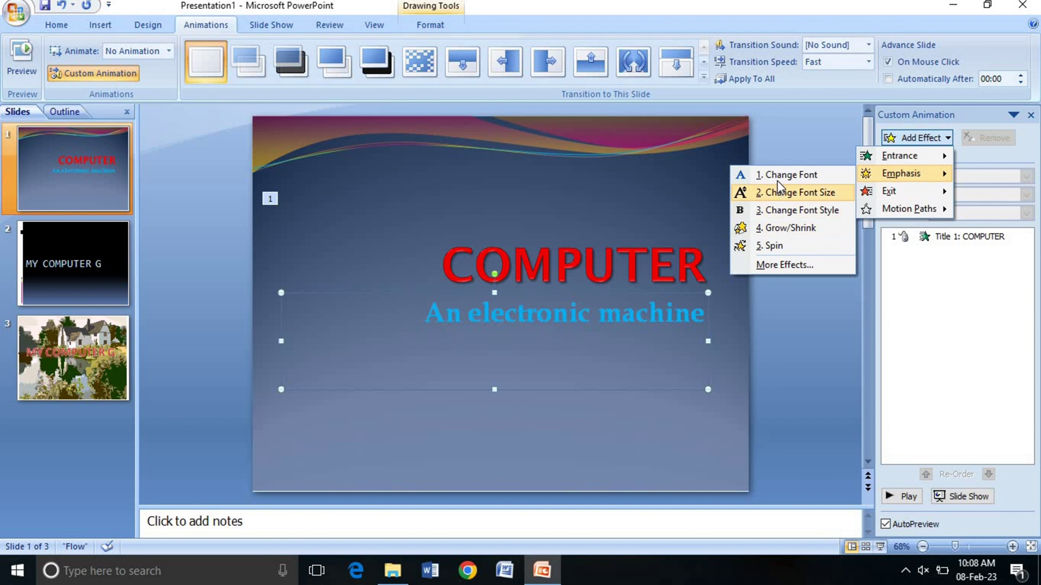
{"action": "left_click", "coordinate": [775, 247]}
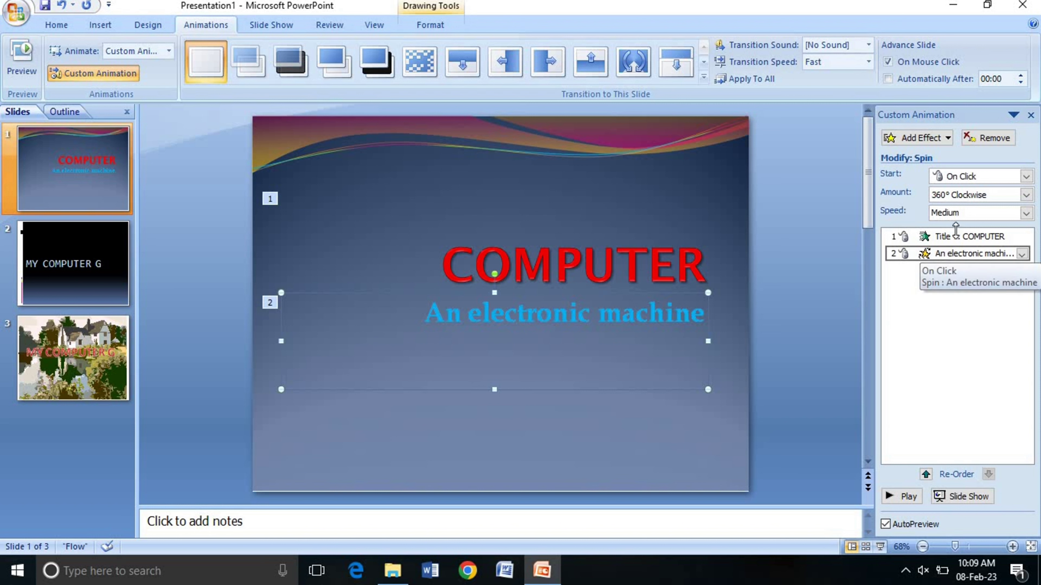
{"action": "left_click", "coordinate": [938, 139]}
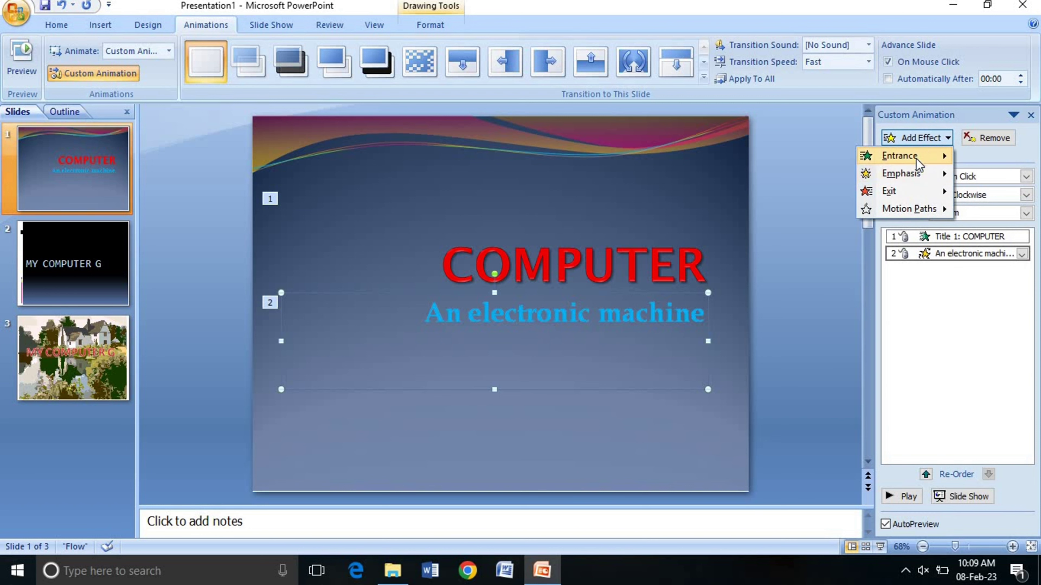
{"action": "mouse_move", "coordinate": [900, 155]}
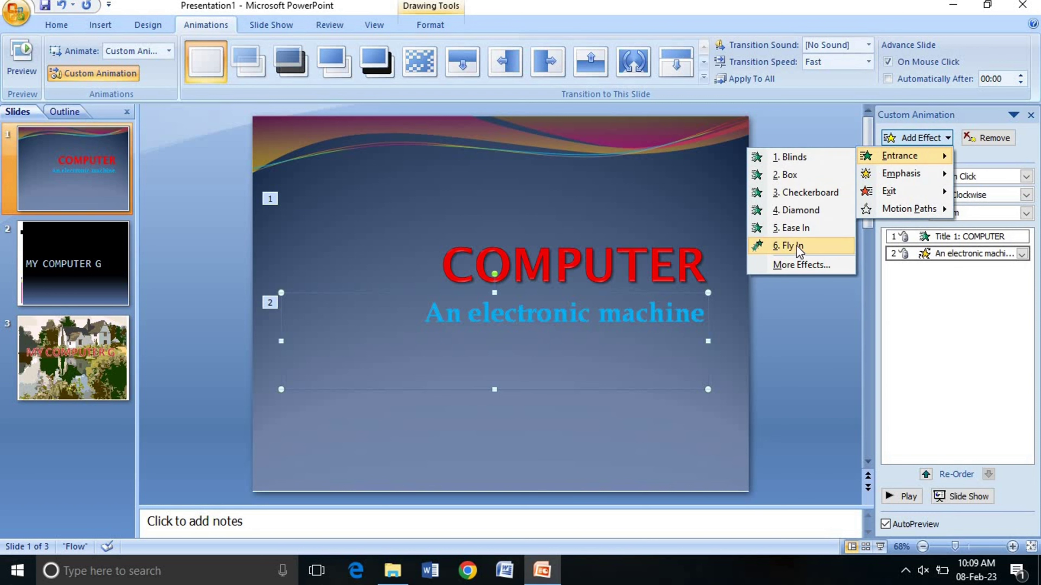
{"action": "left_click", "coordinate": [798, 248]}
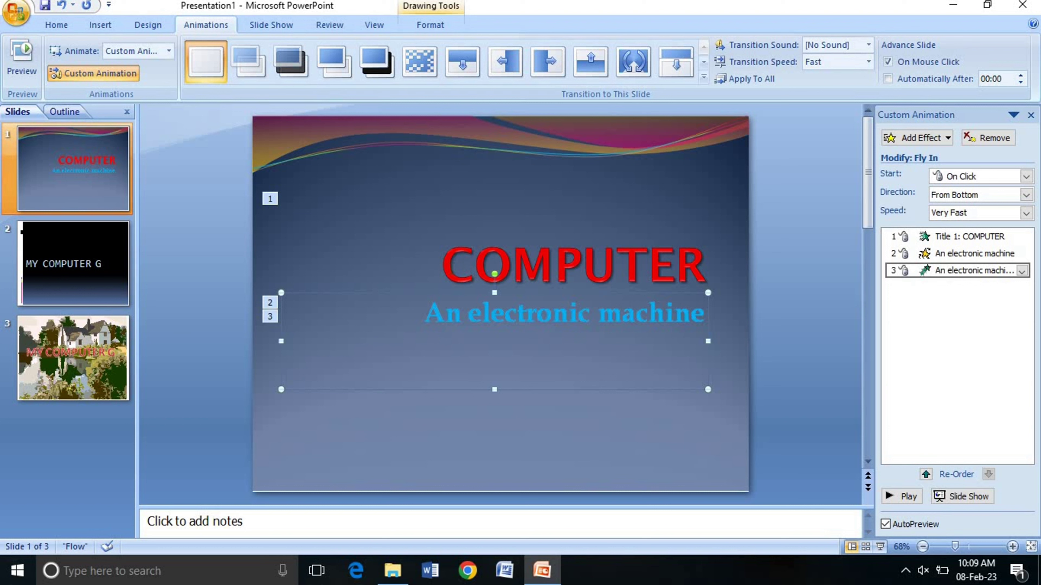
Step: Reselect the COMPUTER title and subtitle boxes on slide 1
{"action": "left_click", "coordinate": [442, 264]}
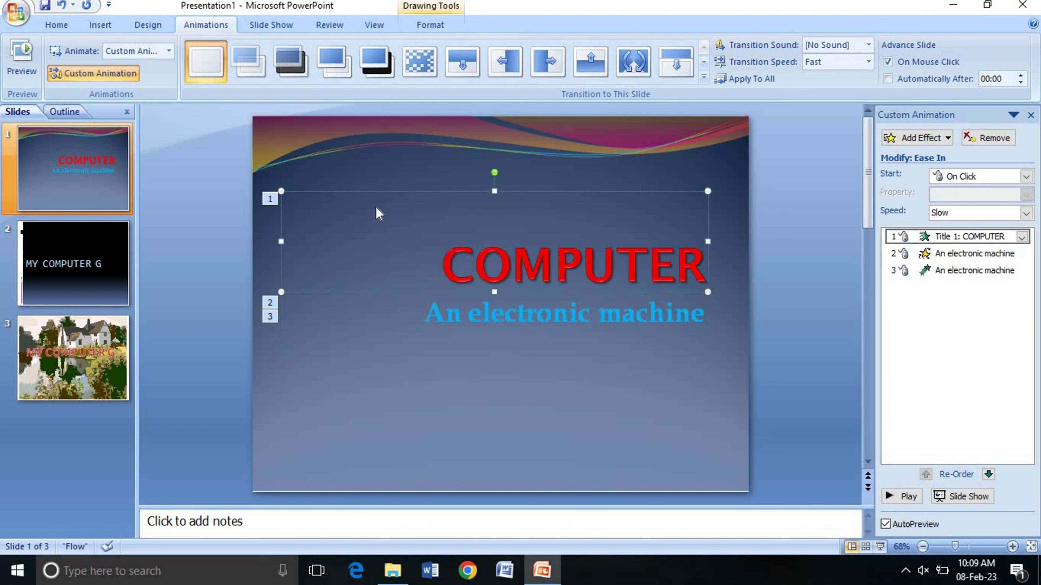
{"action": "left_click", "coordinate": [270, 198]}
{"action": "left_click", "coordinate": [464, 319]}
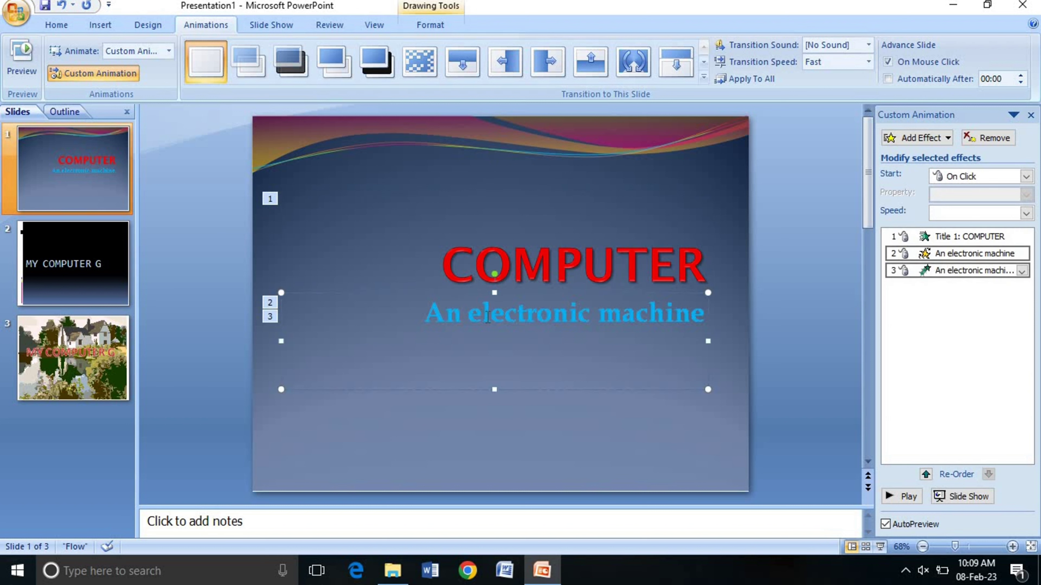
{"action": "left_click", "coordinate": [574, 412]}
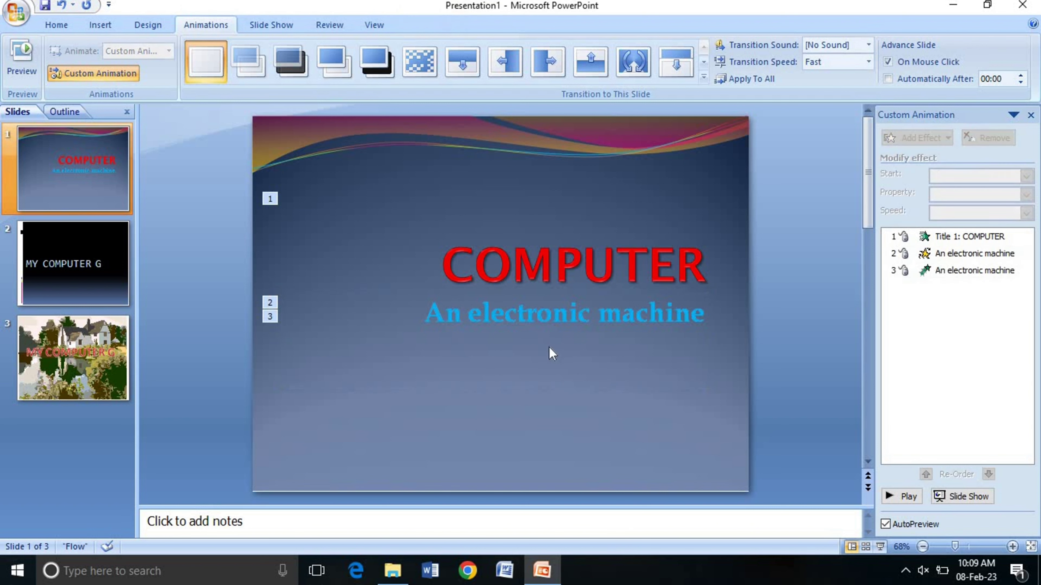
{"action": "left_click", "coordinate": [580, 324]}
Step: Check the subtitle's Fly In animation options without changes, then show slide 2
{"action": "left_click", "coordinate": [963, 271]}
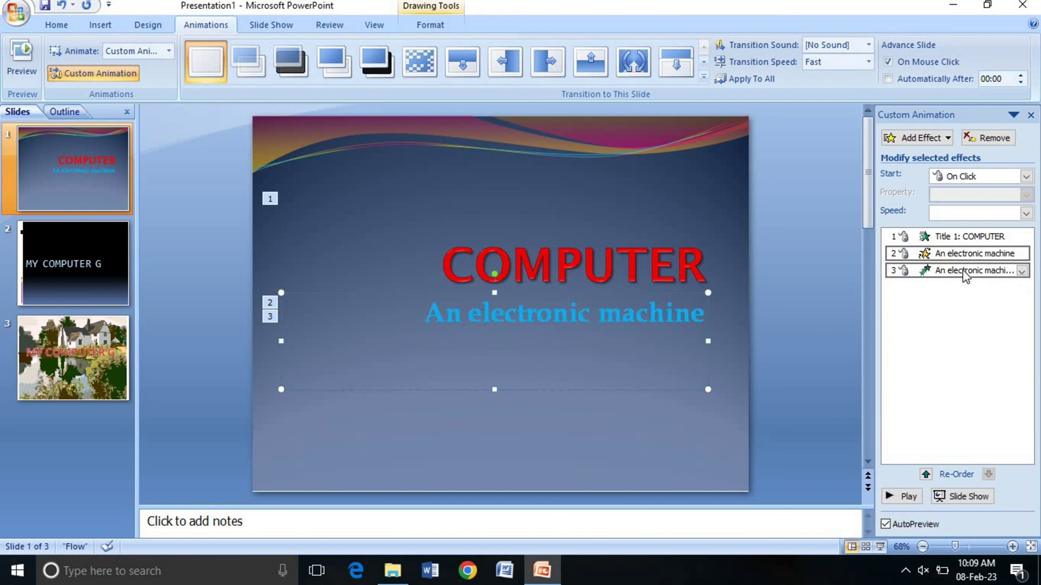
{"action": "right_click", "coordinate": [964, 271]}
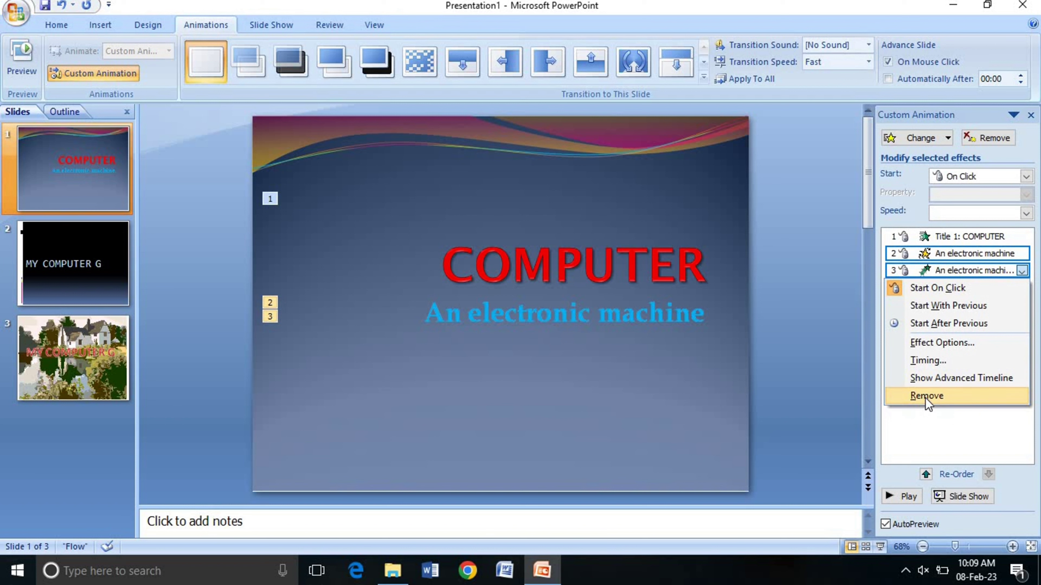
{"action": "left_click", "coordinate": [830, 369]}
{"action": "left_click", "coordinate": [1022, 253]}
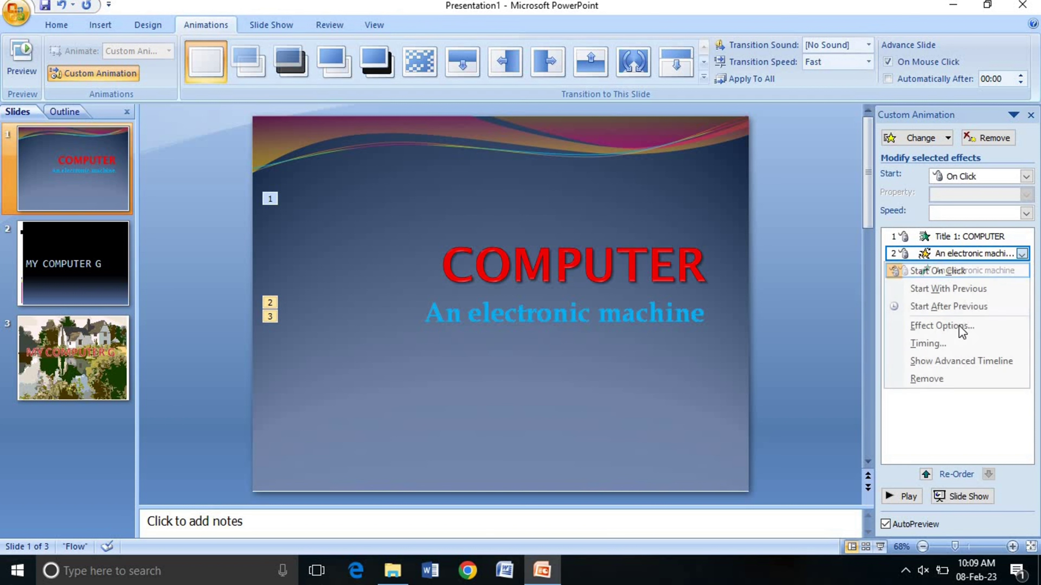
{"action": "left_click", "coordinate": [840, 378]}
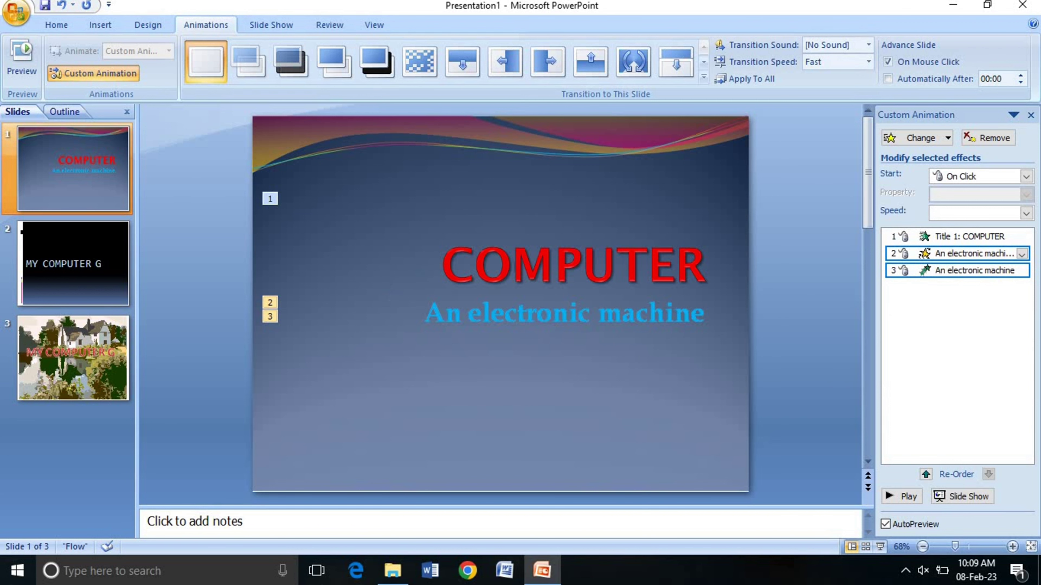
{"action": "left_click", "coordinate": [97, 283]}
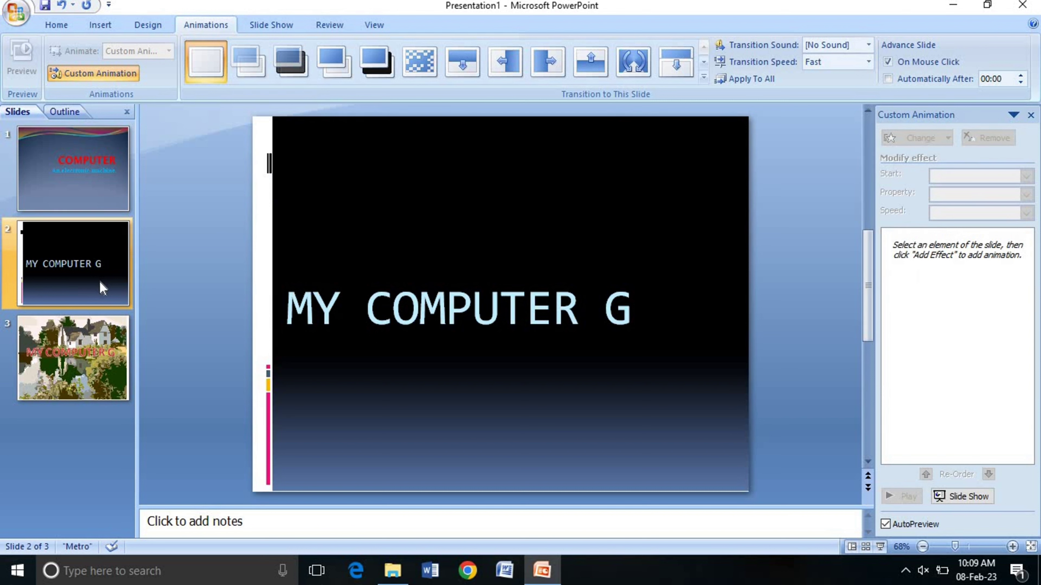
Step: Select slide 2's MY COMPUTER G title and bring up all Emphasis effects
{"action": "left_click", "coordinate": [321, 312]}
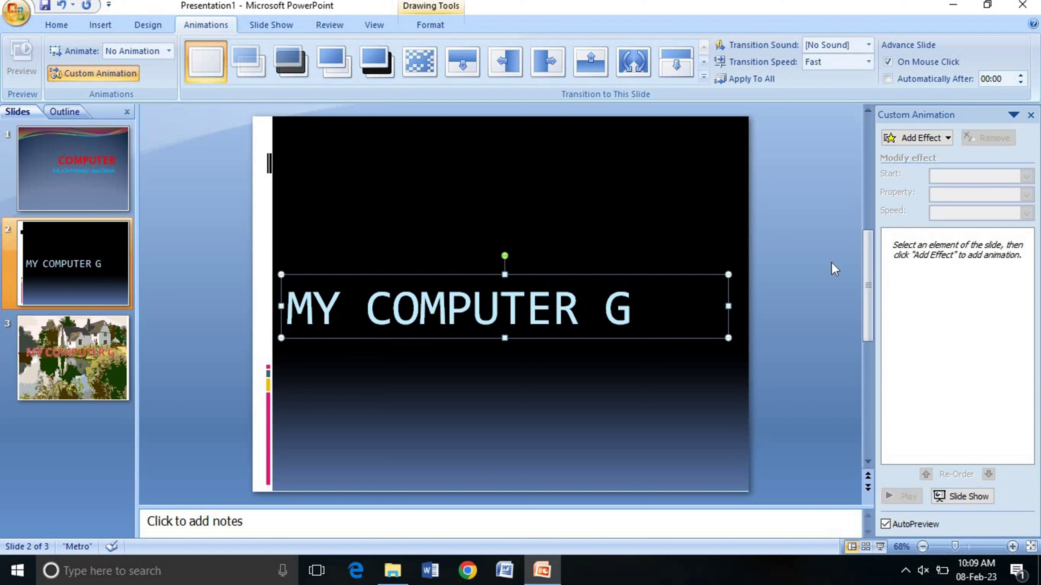
{"action": "left_click", "coordinate": [939, 138]}
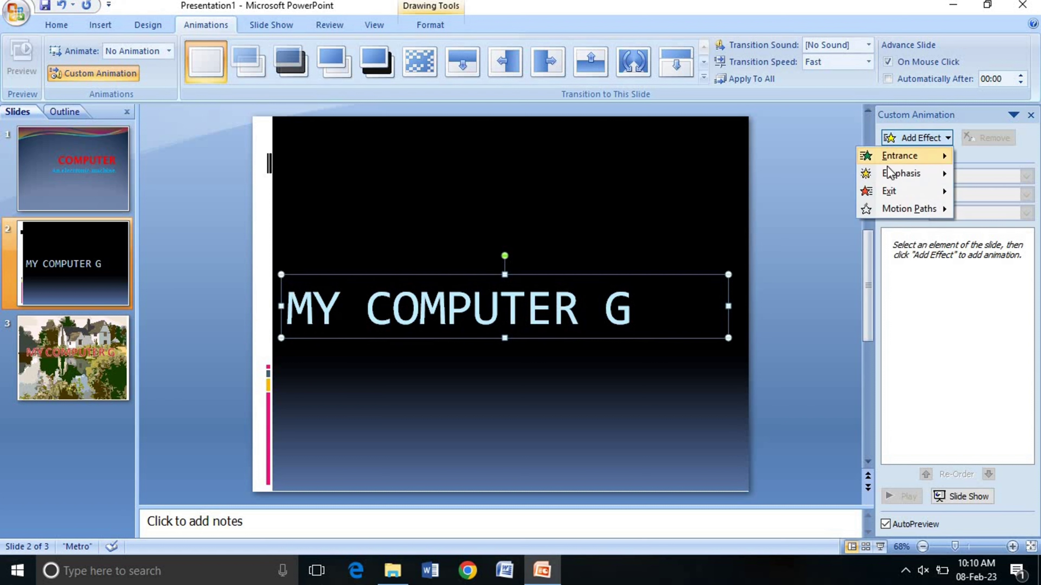
{"action": "mouse_move", "coordinate": [900, 173]}
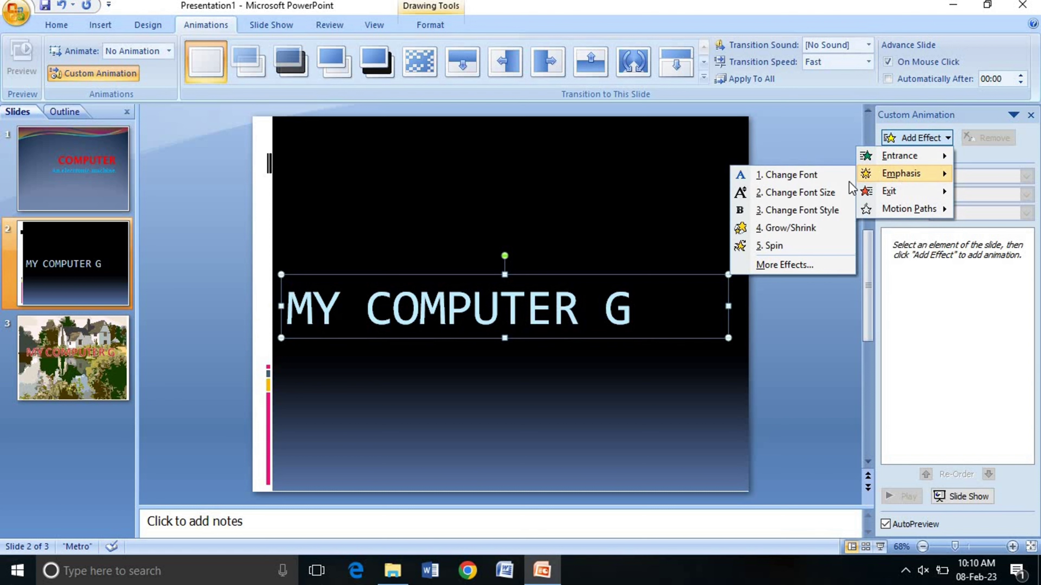
{"action": "left_click", "coordinate": [768, 265]}
Step: Preview Bold Flash, Color Wave, Complementary Color 2, Darken and Color Blend emphasis on the title
{"action": "left_click_drag", "start_coordinate": [840, 92], "coordinate": [832, 67]}
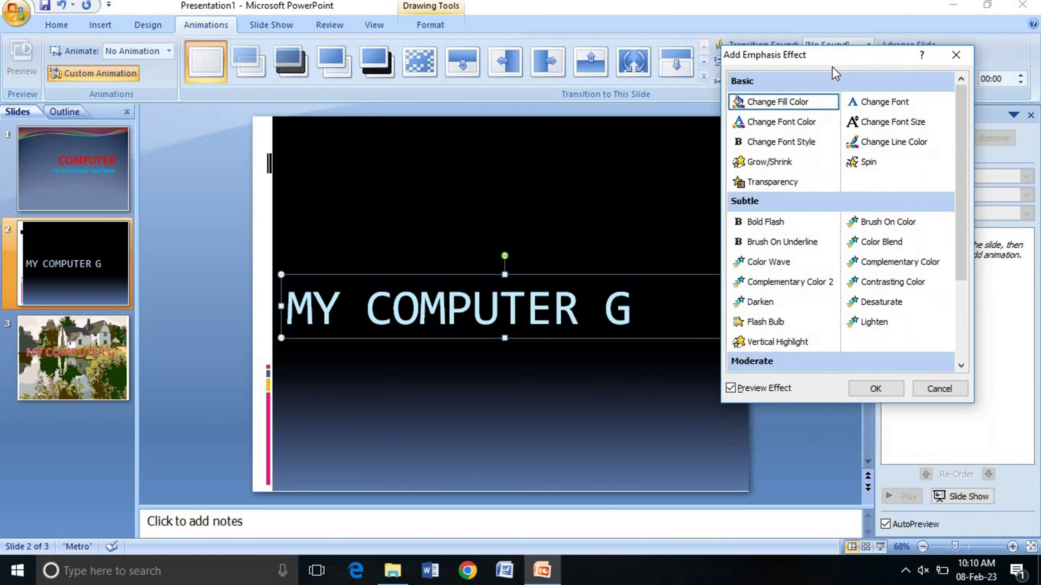
{"action": "left_click", "coordinate": [758, 223]}
{"action": "left_click", "coordinate": [758, 262]}
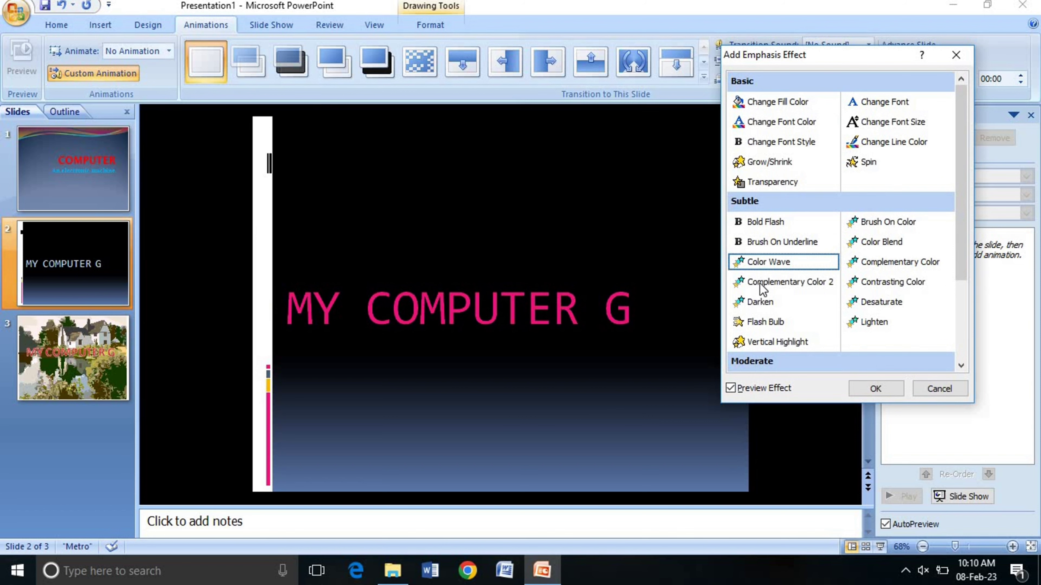
{"action": "left_click", "coordinate": [759, 283]}
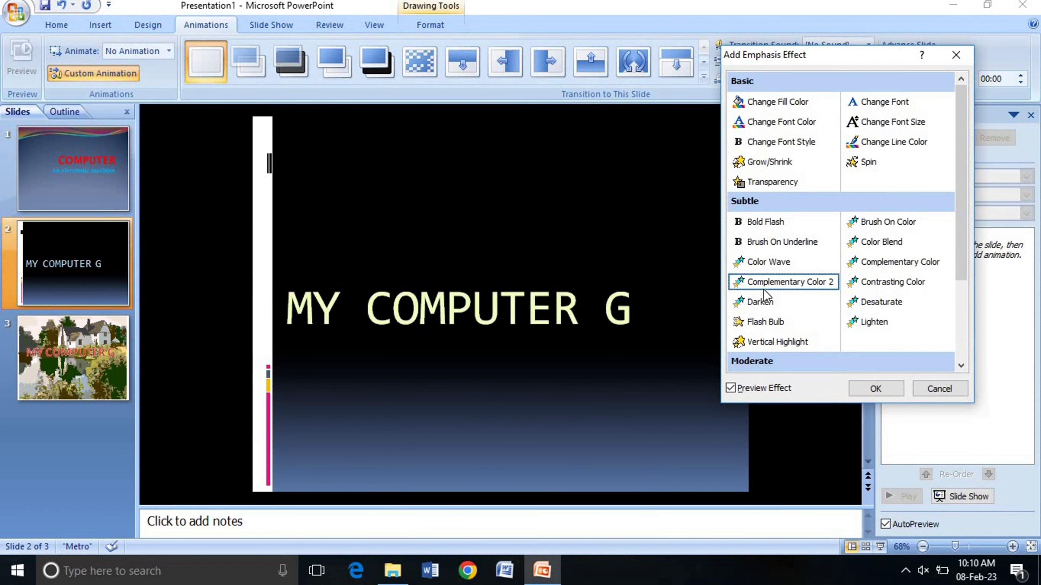
{"action": "left_click", "coordinate": [764, 303]}
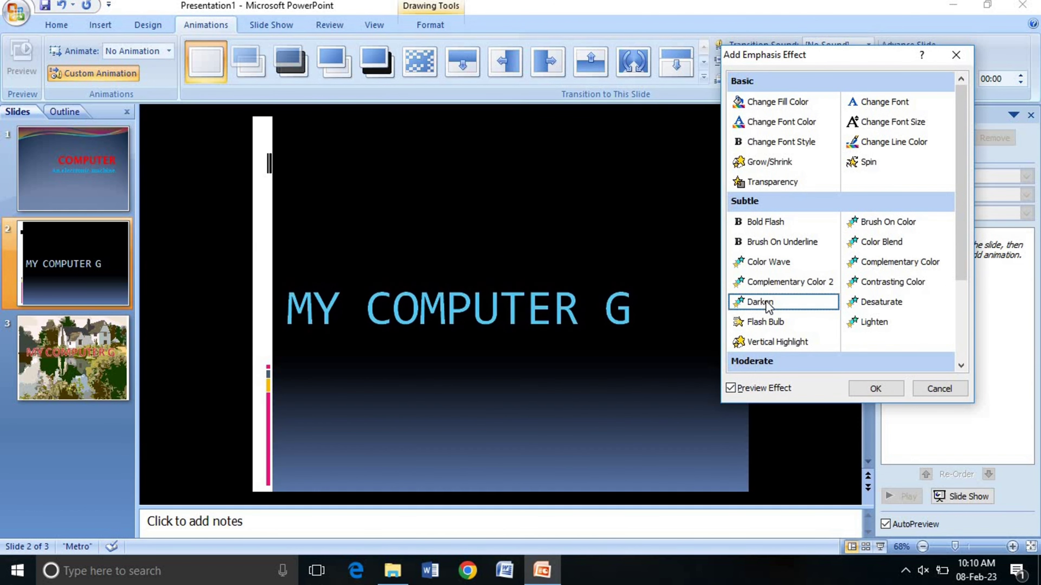
{"action": "left_click", "coordinate": [889, 242]}
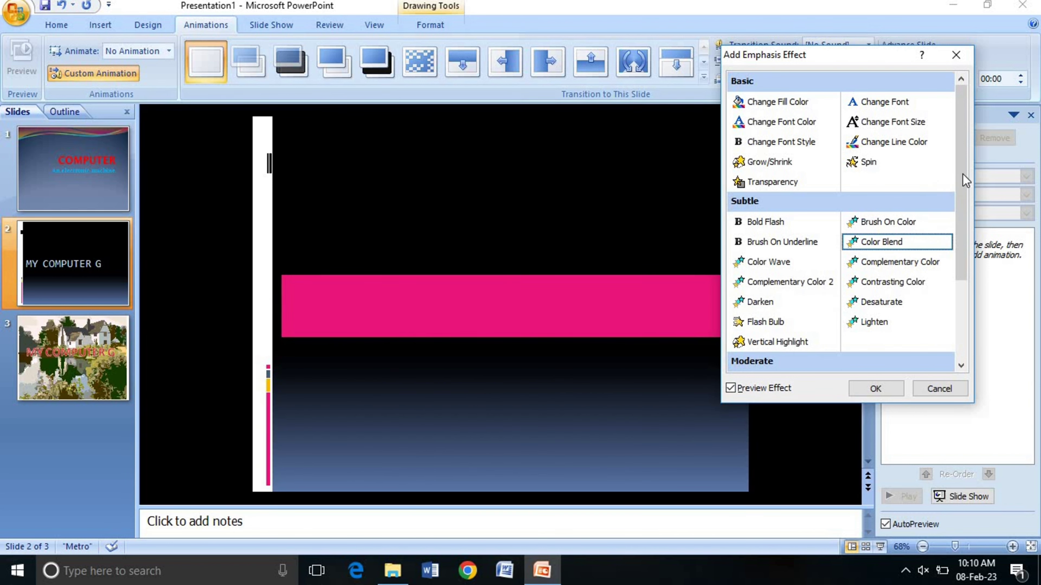
Step: Preview Teeter and Flicker, then apply Complementary Color emphasis to the title
{"action": "left_click_drag", "start_coordinate": [963, 173], "coordinate": [874, 285]}
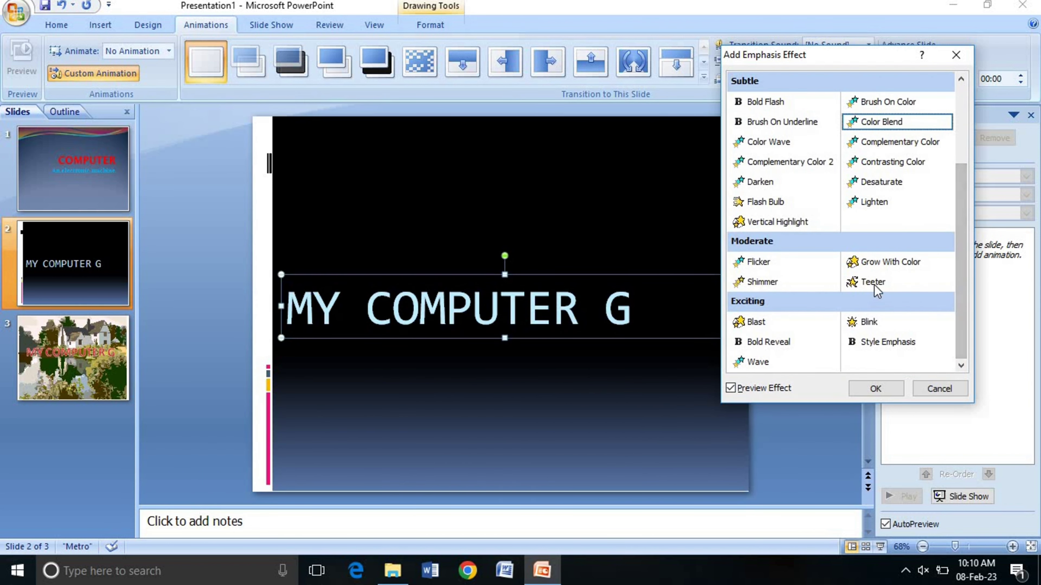
{"action": "left_click", "coordinate": [874, 283]}
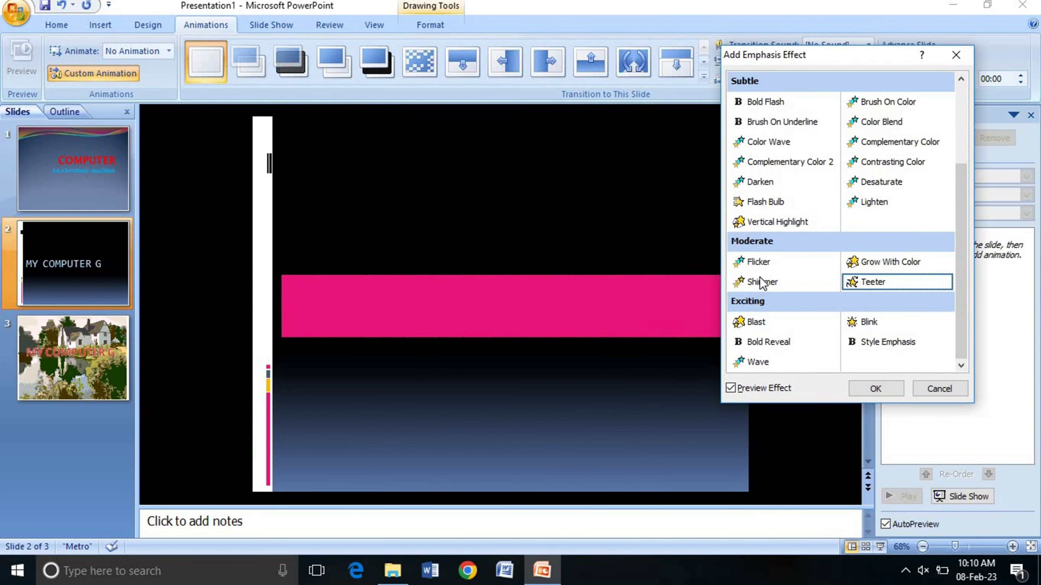
{"action": "left_click", "coordinate": [765, 263]}
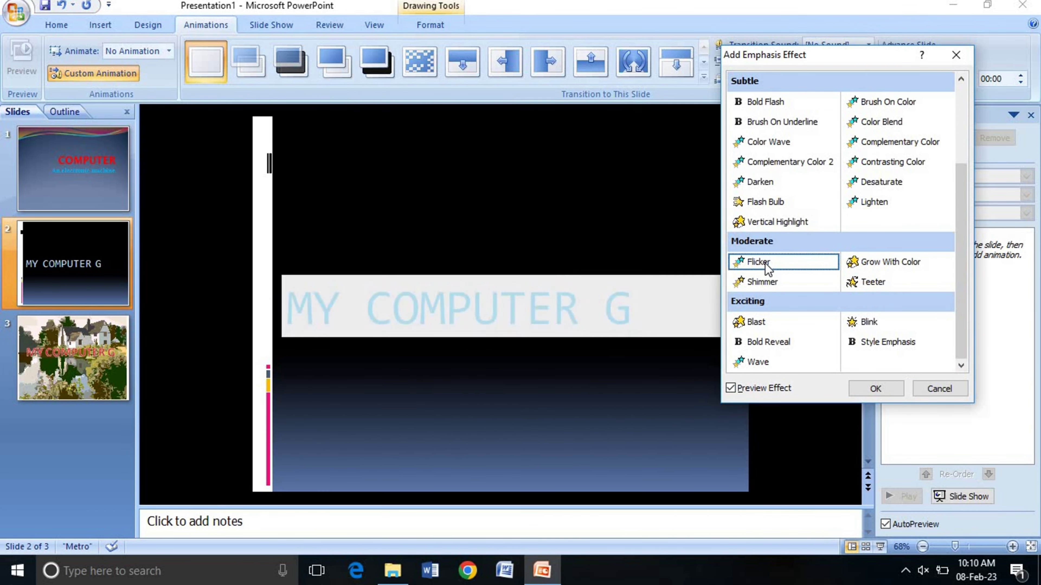
{"action": "left_click", "coordinate": [885, 144]}
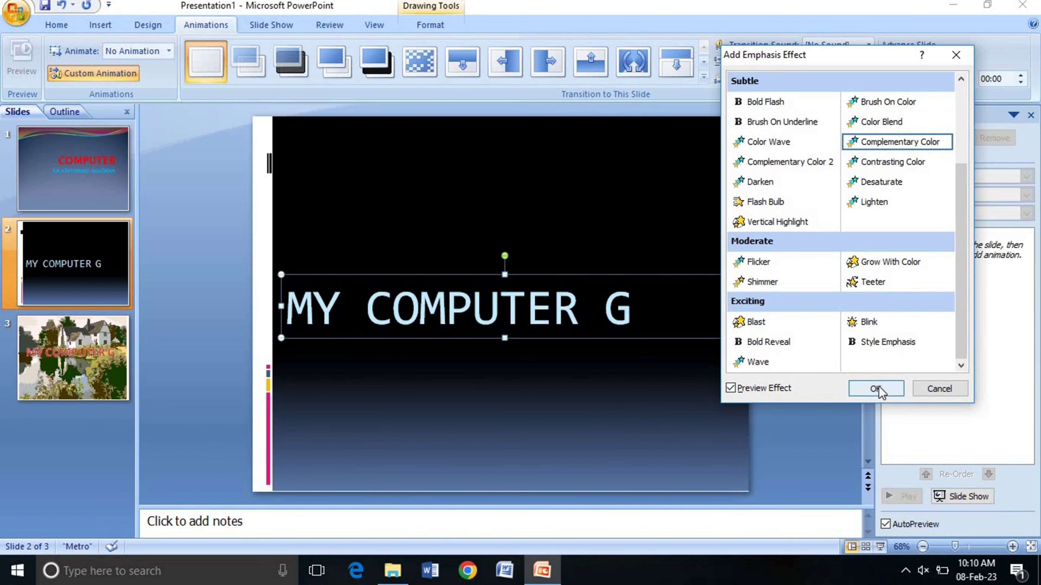
{"action": "left_click", "coordinate": [875, 388]}
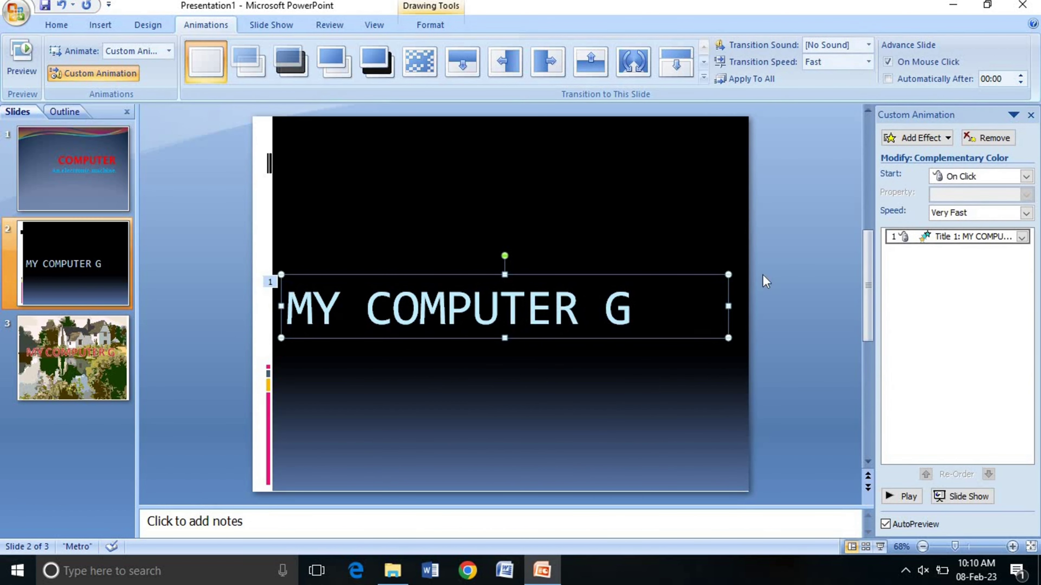
Step: Return to slide 1 and draw a Smiley Face shape above-left of the COMPUTER title
{"action": "left_click", "coordinate": [56, 358]}
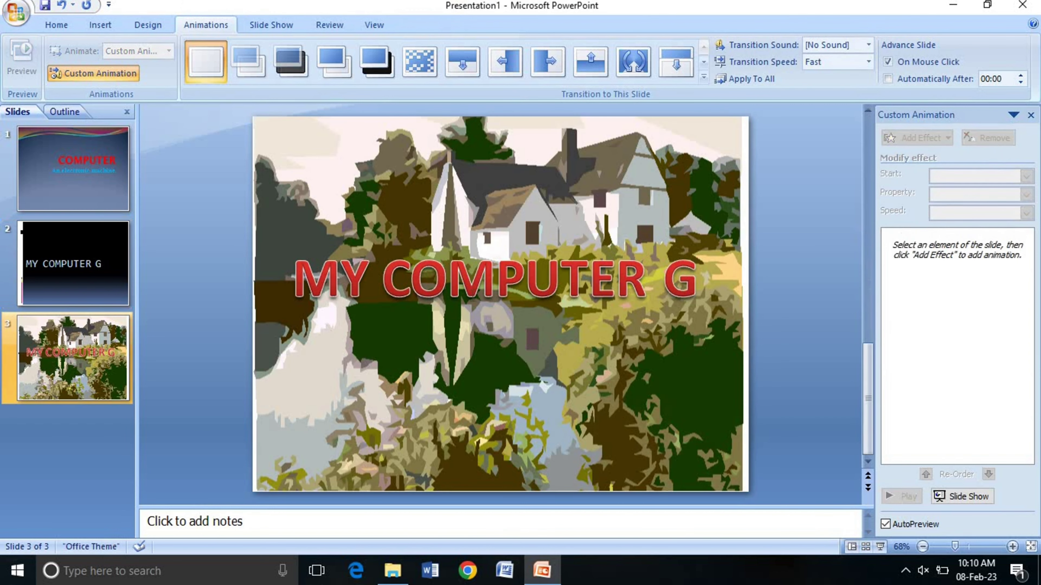
{"action": "left_click", "coordinate": [122, 205]}
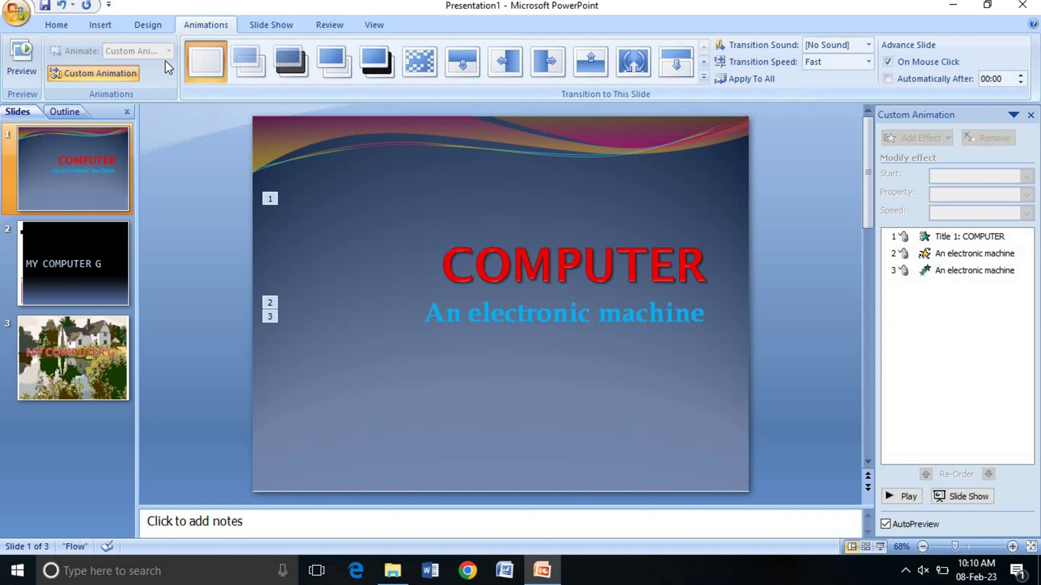
{"action": "left_click", "coordinate": [100, 26]}
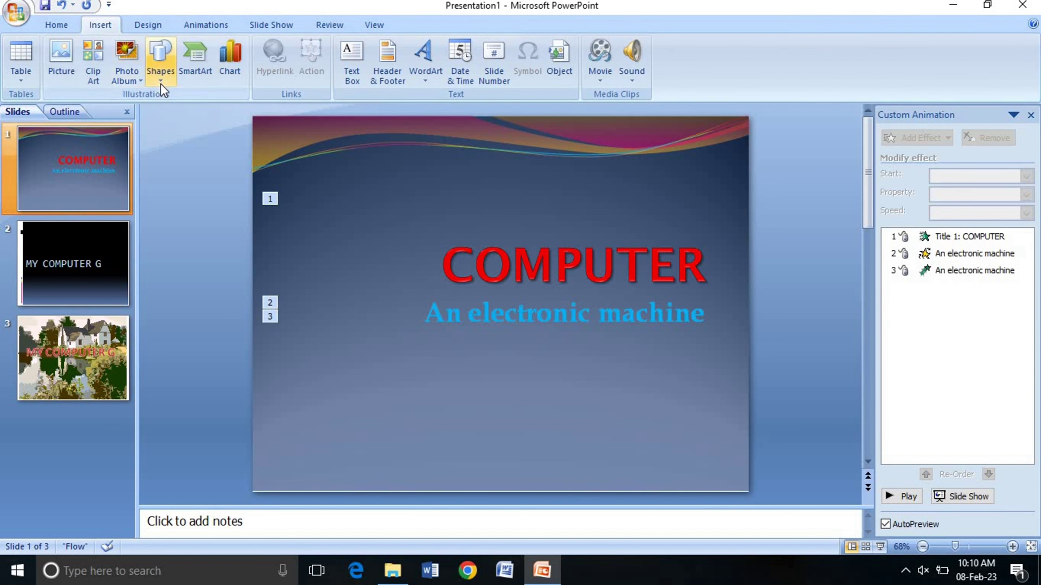
{"action": "left_click", "coordinate": [168, 75]}
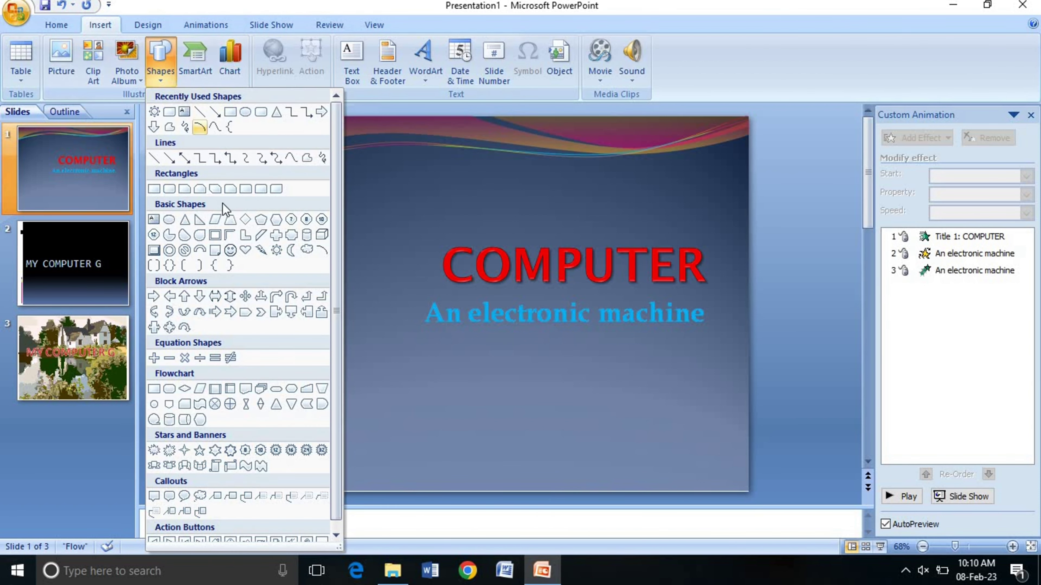
{"action": "left_click", "coordinate": [230, 250]}
{"action": "left_click_drag", "start_coordinate": [330, 163], "coordinate": [415, 238]}
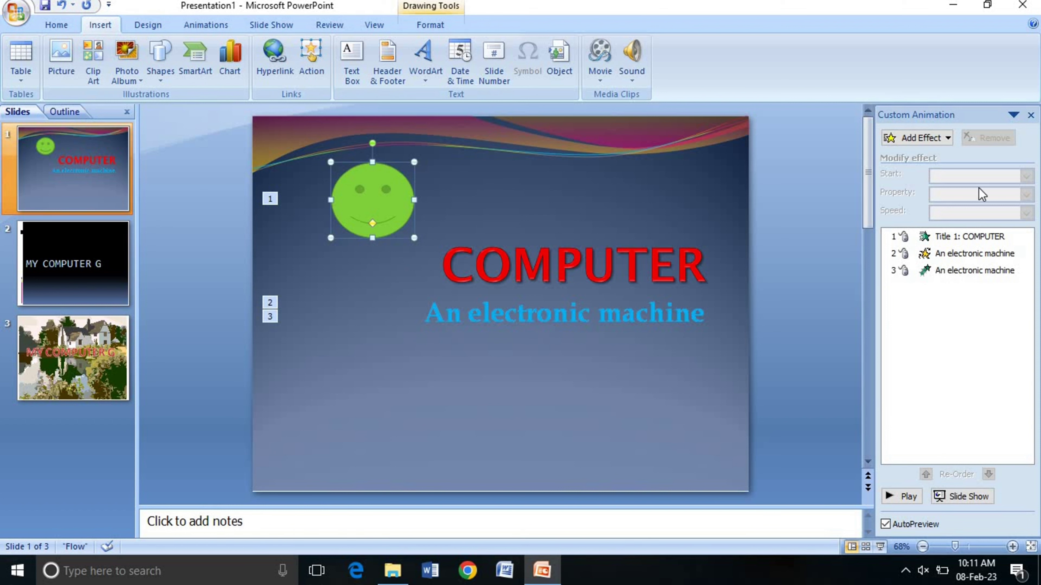
Step: Give the smiley a Stretch entrance, chosen after previewing Grow & Turn, Spinner, Rise Up, Ease In
{"action": "left_click", "coordinate": [927, 144]}
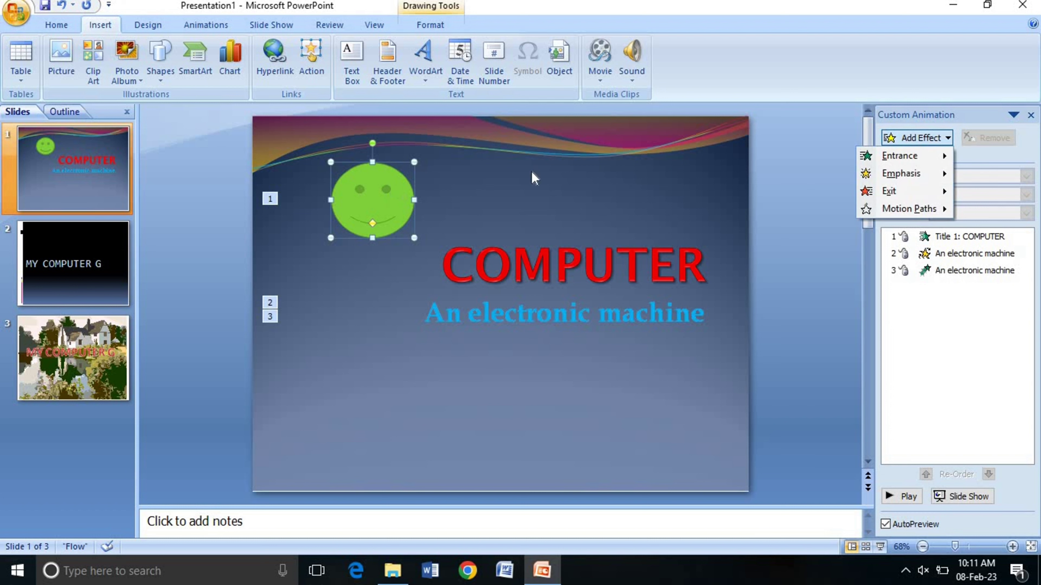
{"action": "mouse_move", "coordinate": [899, 155]}
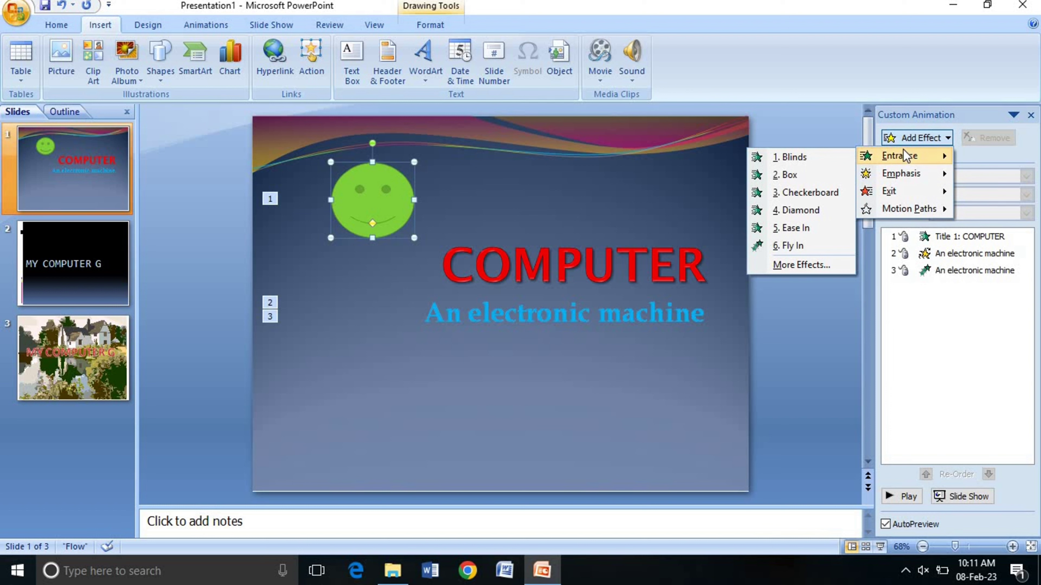
{"action": "left_click", "coordinate": [799, 265]}
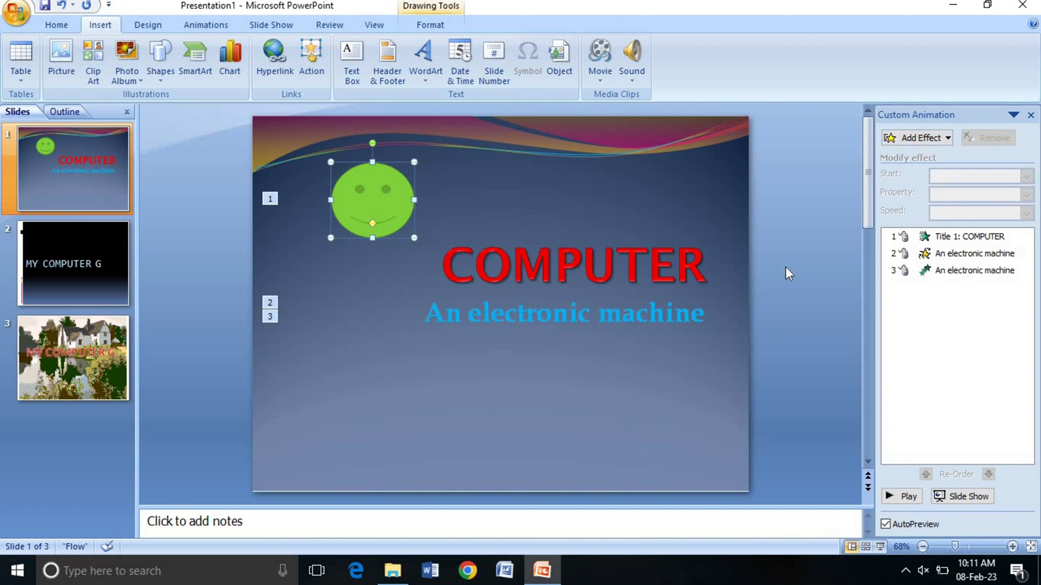
{"action": "left_click", "coordinate": [764, 282]}
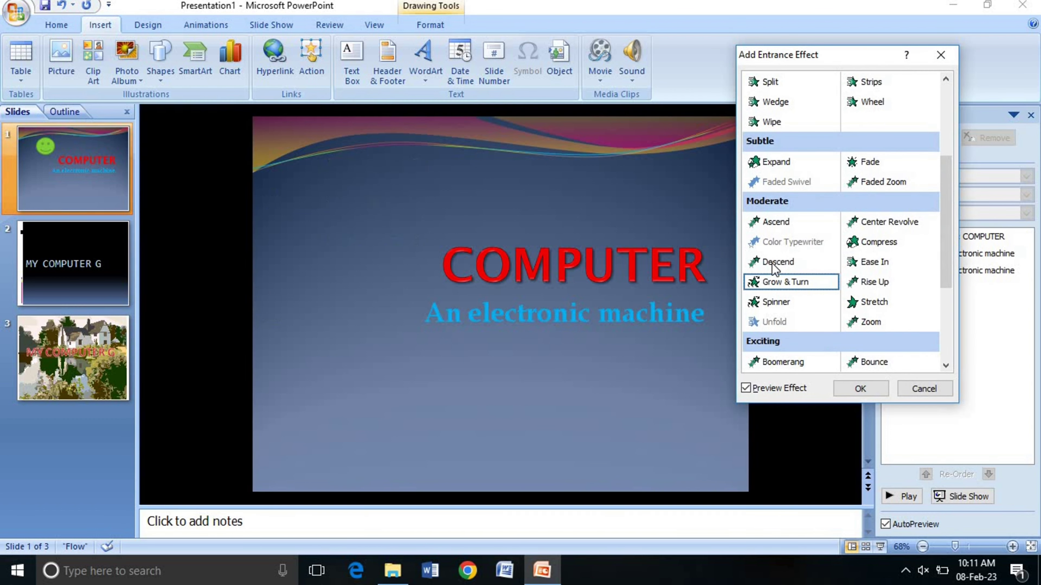
{"action": "left_click", "coordinate": [761, 303]}
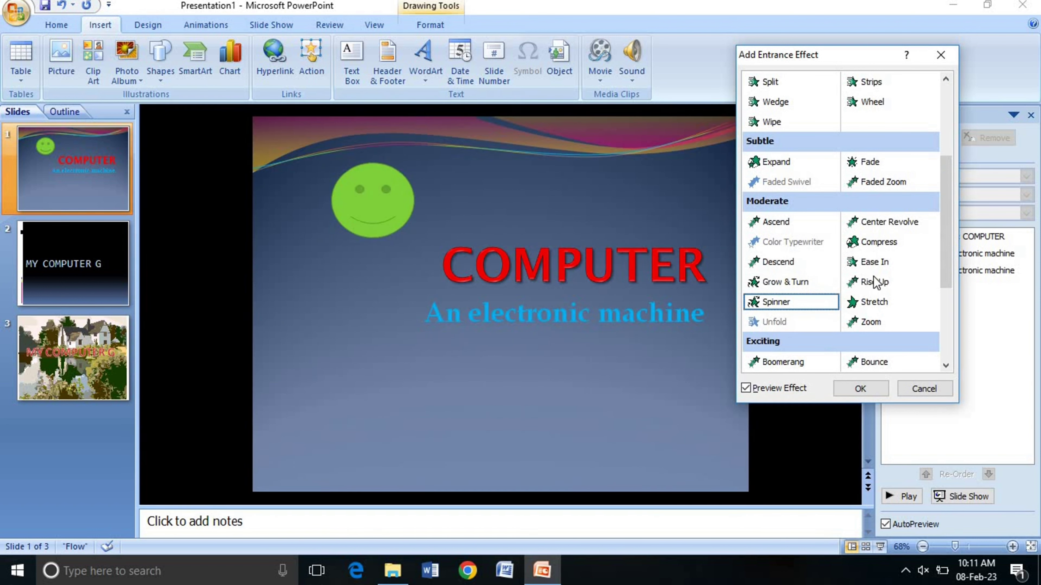
{"action": "left_click", "coordinate": [875, 283]}
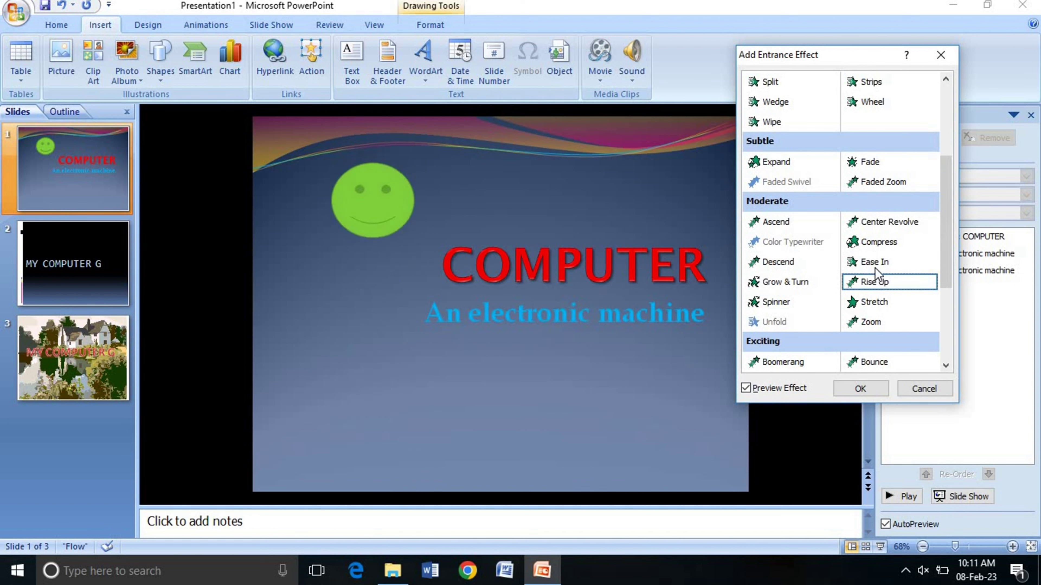
{"action": "left_click", "coordinate": [876, 264]}
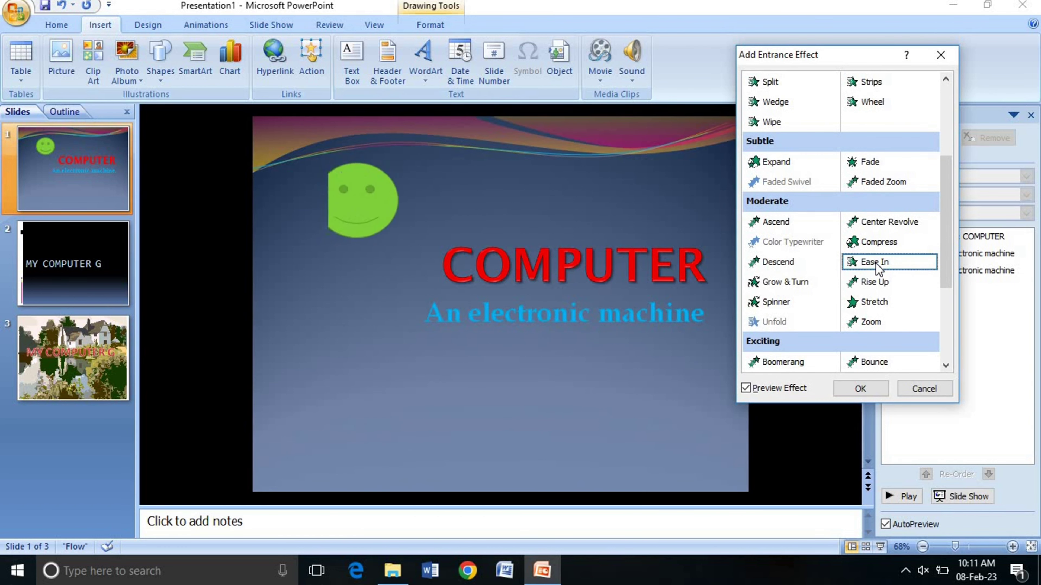
{"action": "left_click", "coordinate": [874, 303]}
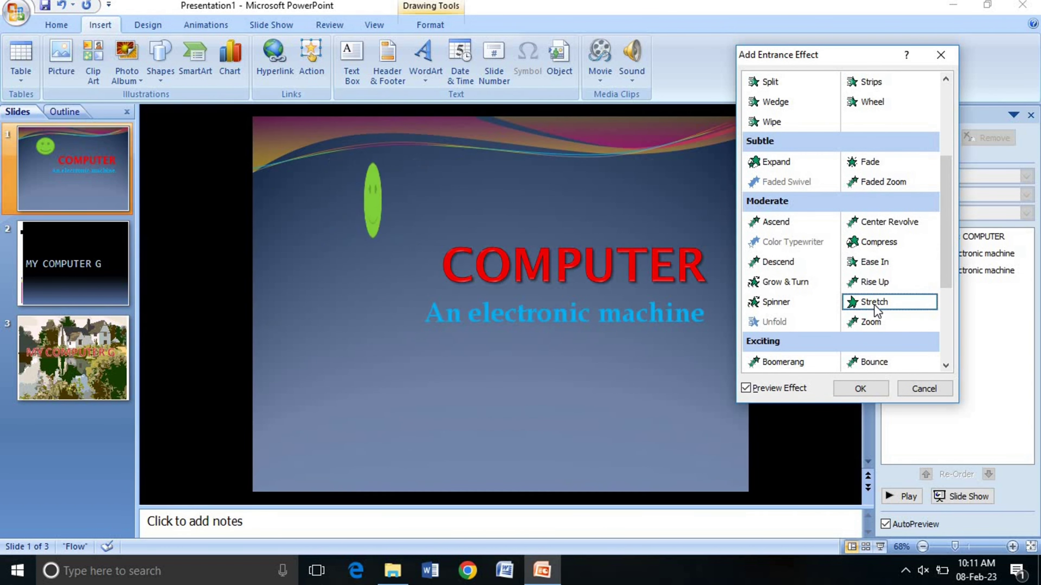
{"action": "left_click", "coordinate": [866, 387]}
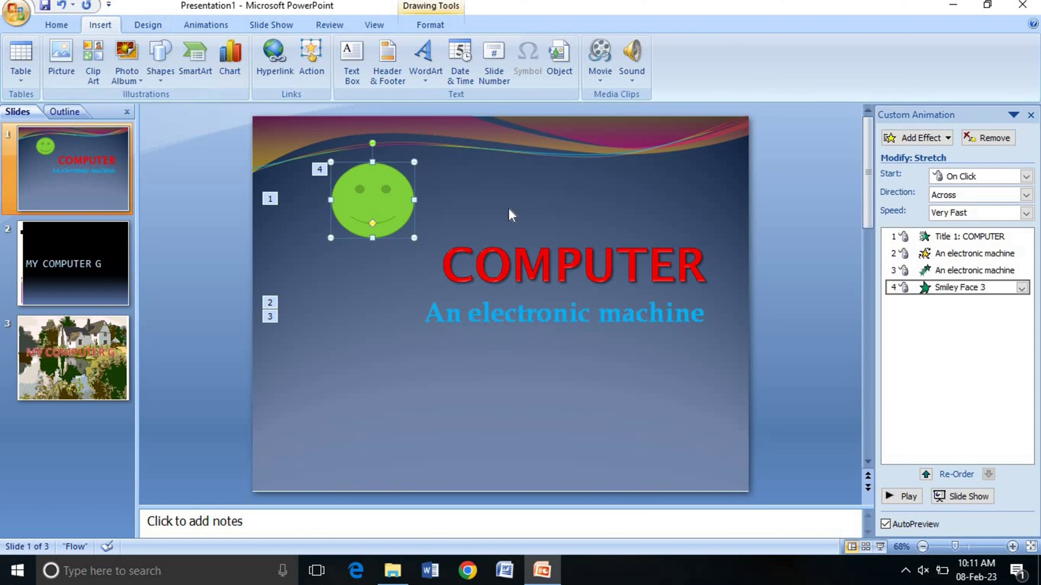
Step: Insert the photo of a person holding a camera onto slide 1
{"action": "left_click", "coordinate": [455, 167]}
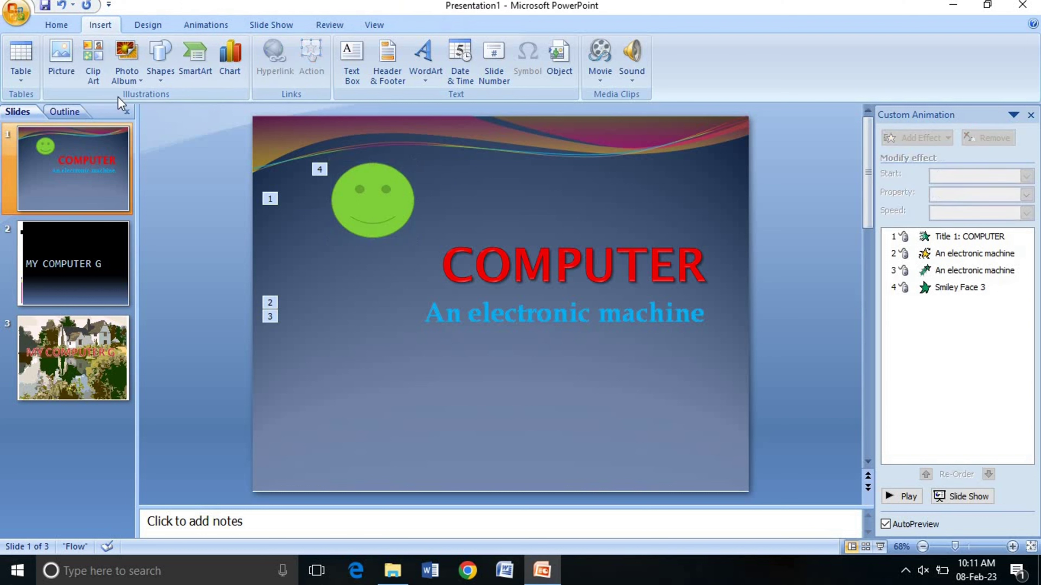
{"action": "left_click", "coordinate": [72, 58]}
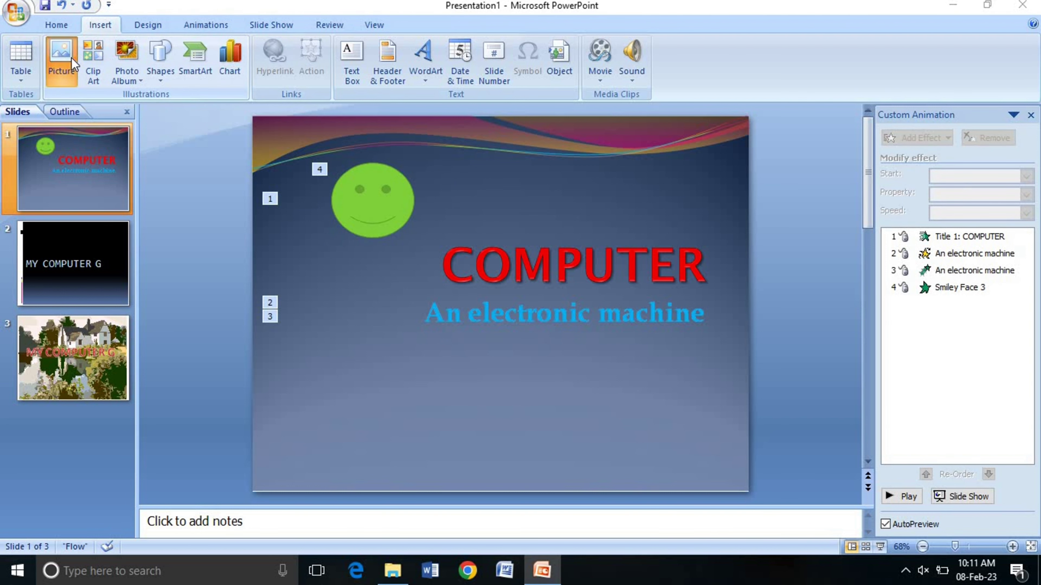
{"action": "double_click", "coordinate": [185, 105]}
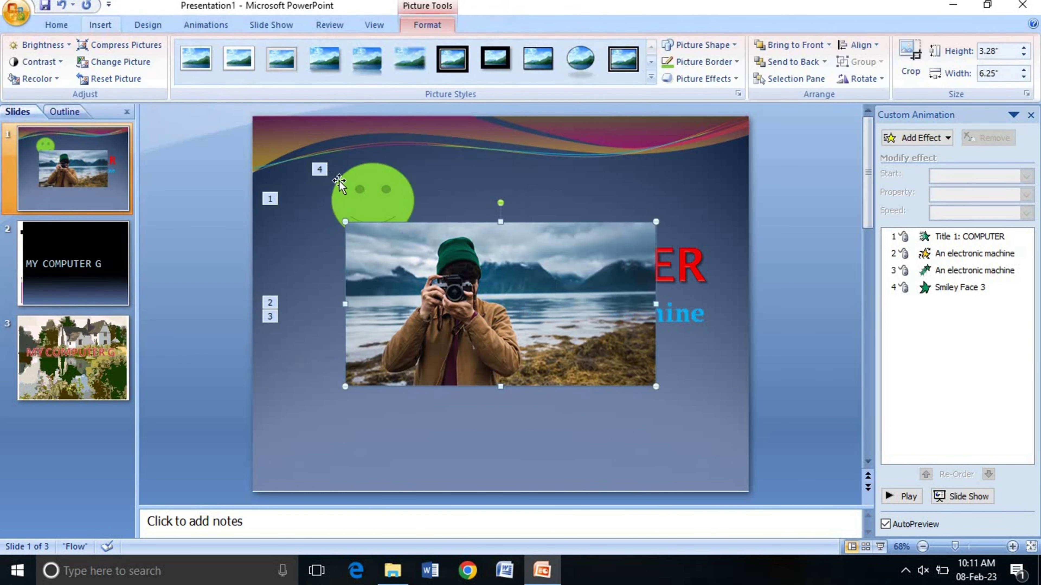
Step: Shrink the photo to 1.89" by 3.6" and move it below the subtitle
{"action": "left_click_drag", "start_coordinate": [351, 227], "coordinate": [482, 297]}
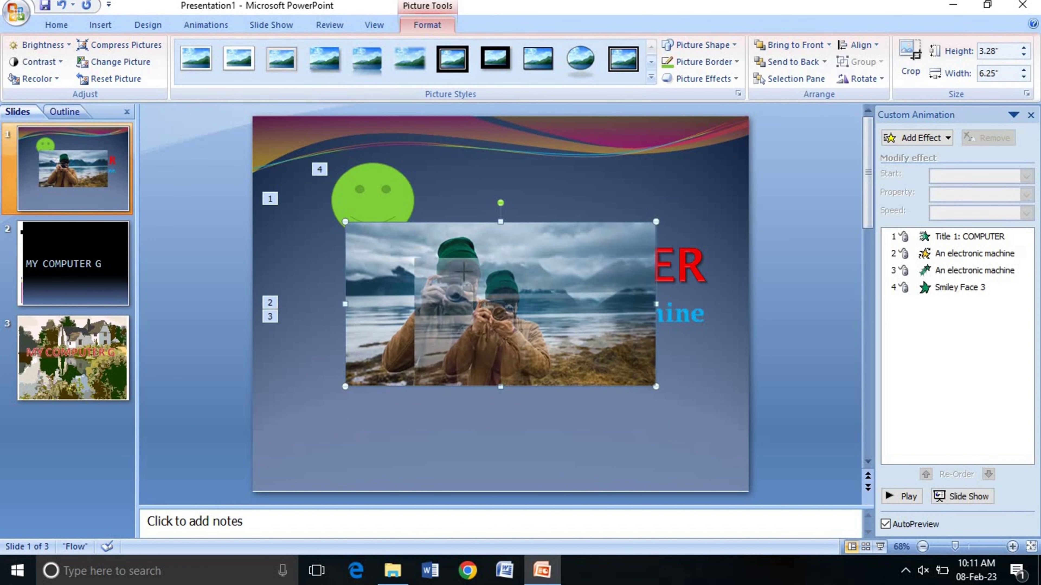
{"action": "left_click_drag", "start_coordinate": [567, 333], "coordinate": [459, 394]}
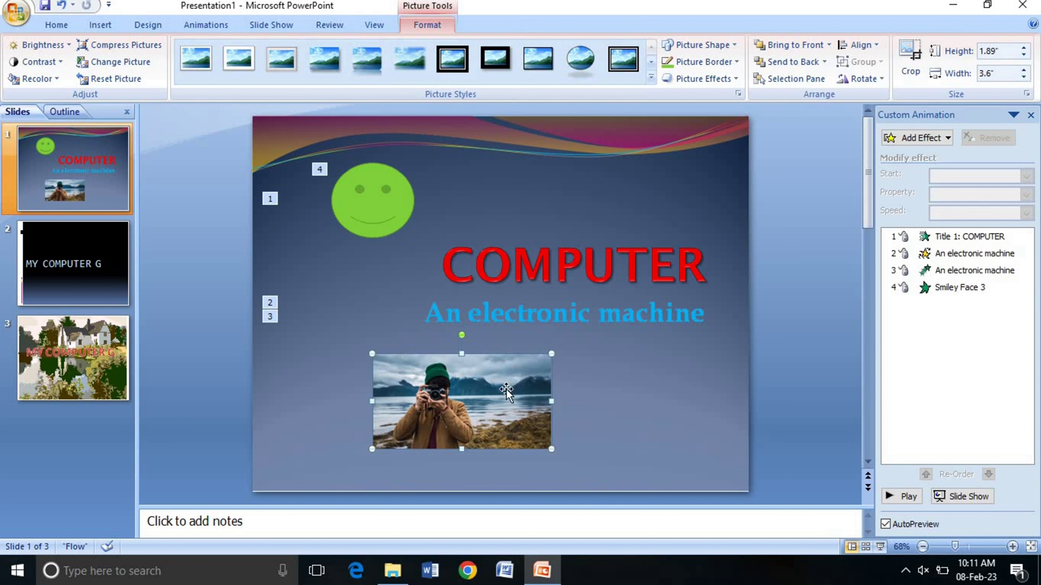
{"action": "left_click", "coordinate": [933, 140]}
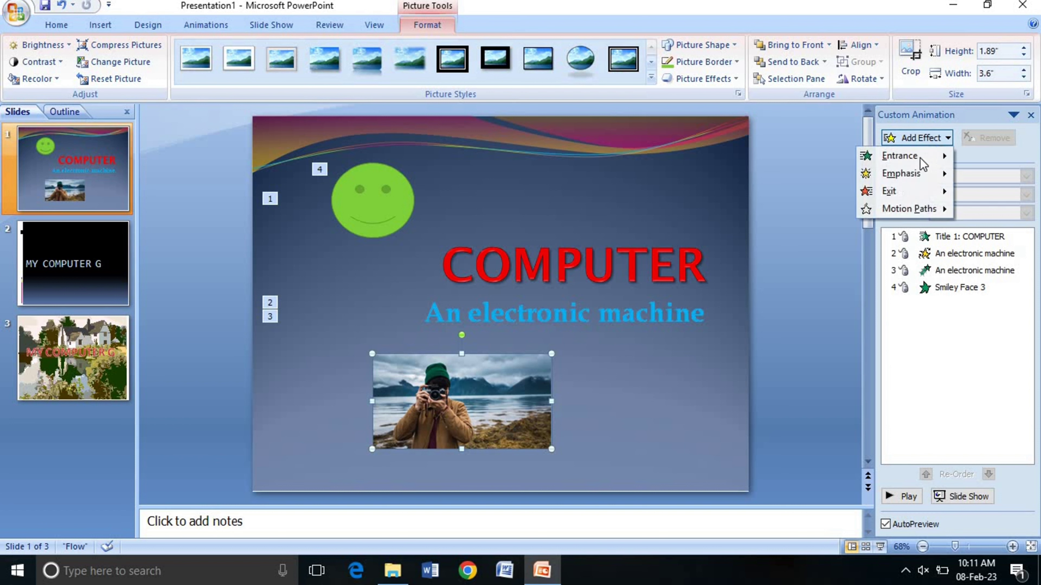
{"action": "mouse_move", "coordinate": [900, 156]}
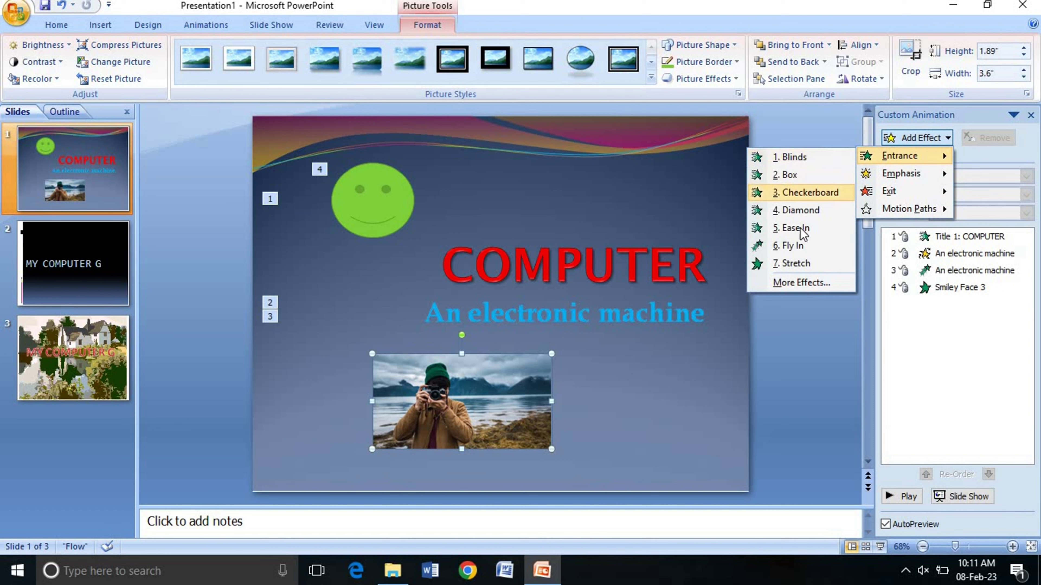
Step: Give the photo a Light Speed entrance, chosen after previewing Glide and Fold
{"action": "left_click", "coordinate": [801, 283]}
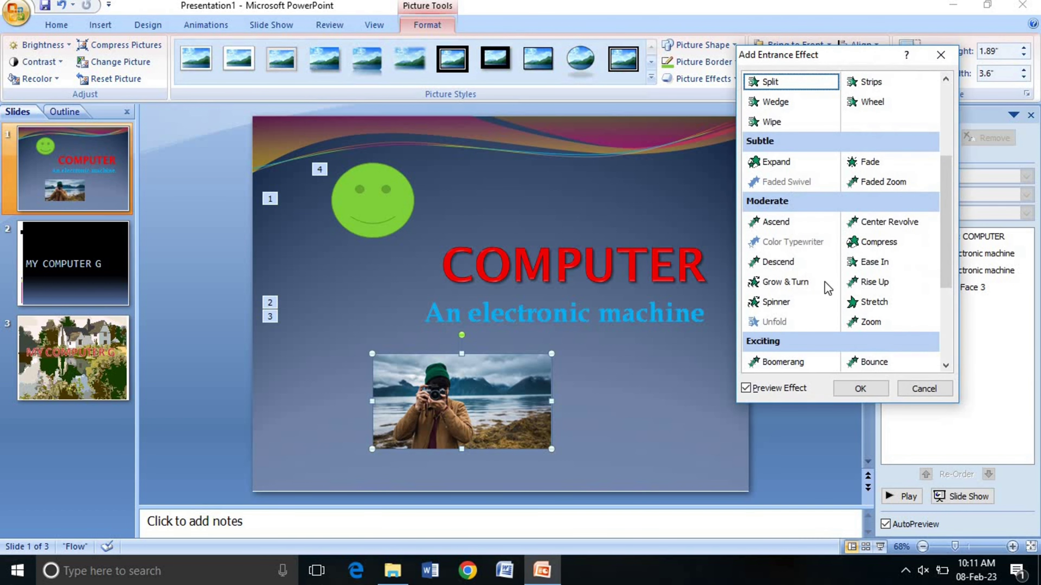
{"action": "left_click_drag", "start_coordinate": [951, 243], "coordinate": [909, 325]}
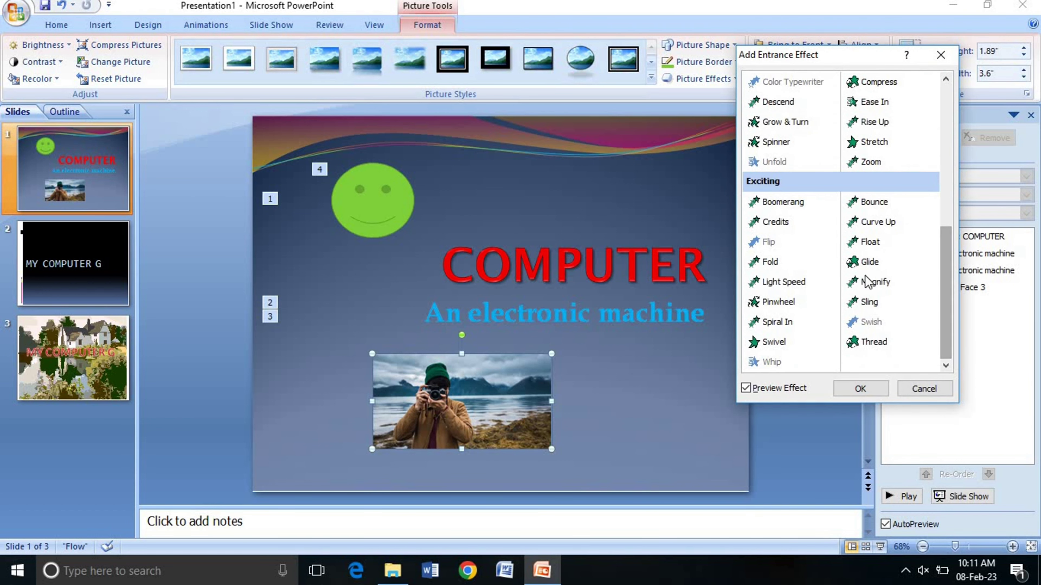
{"action": "left_click", "coordinate": [867, 263]}
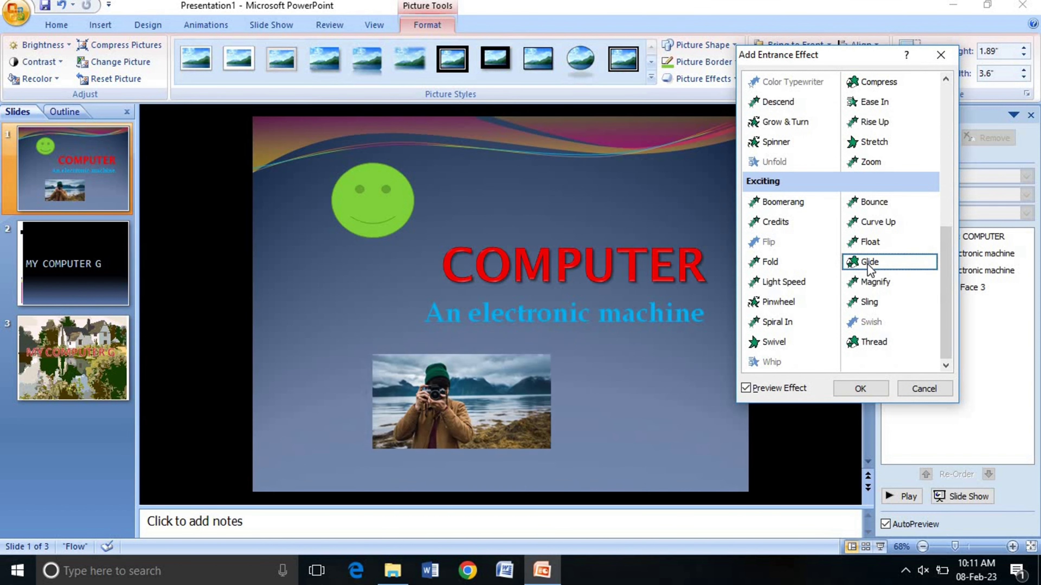
{"action": "left_click", "coordinate": [771, 262]}
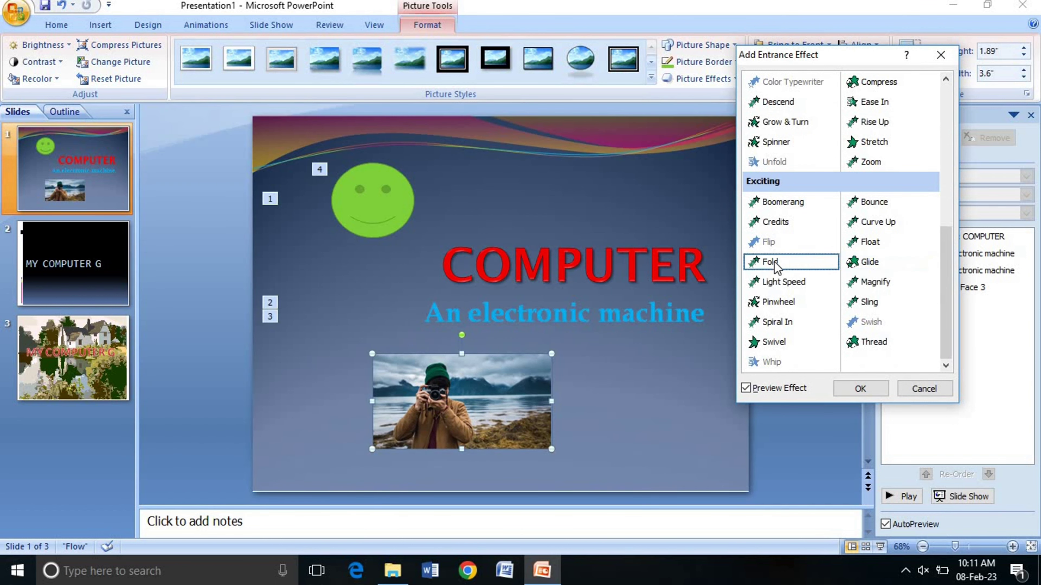
{"action": "left_click", "coordinate": [779, 286]}
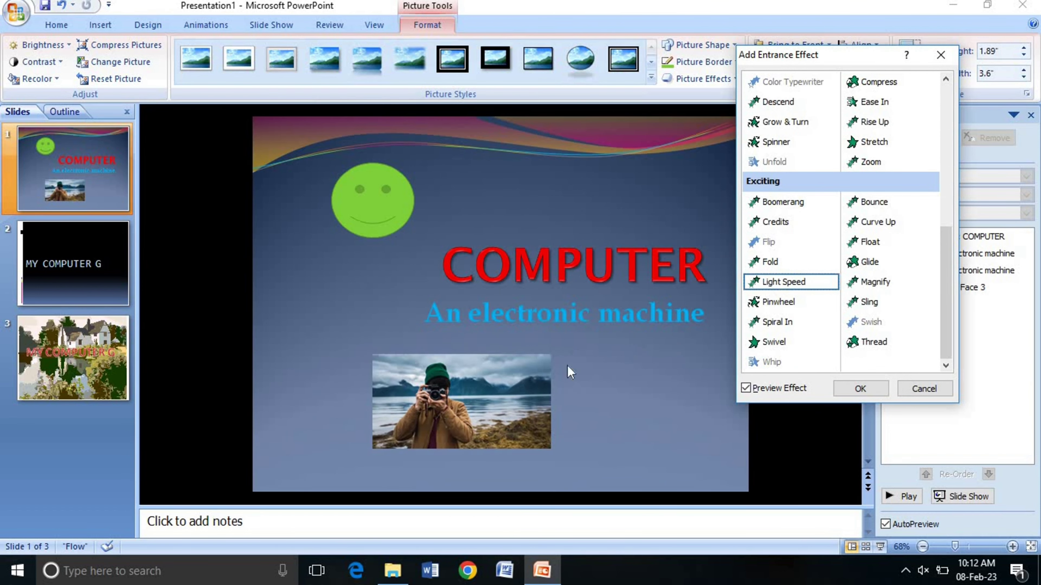
{"action": "left_click", "coordinate": [860, 388]}
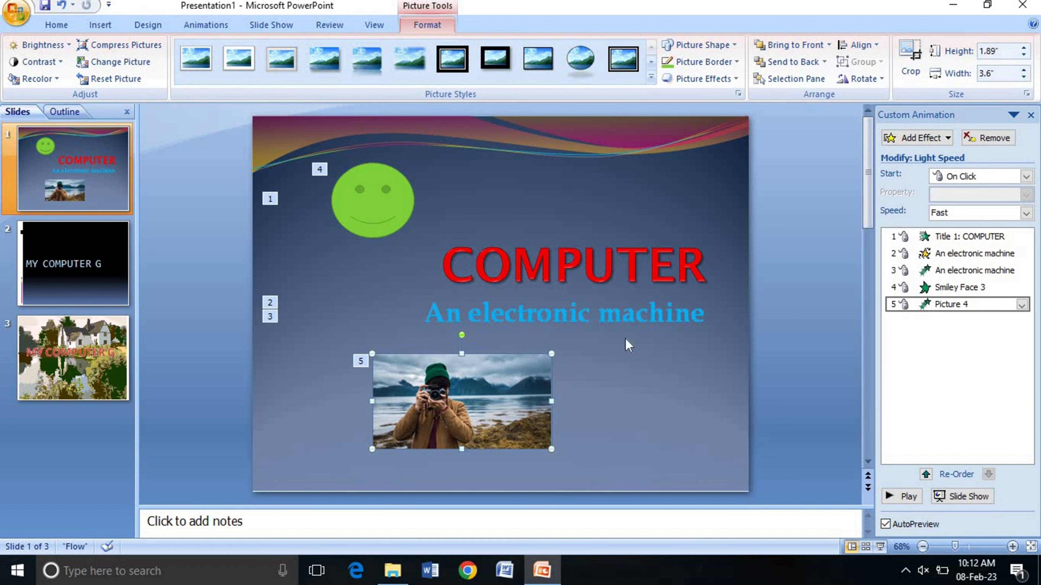
{"action": "left_click", "coordinate": [631, 393]}
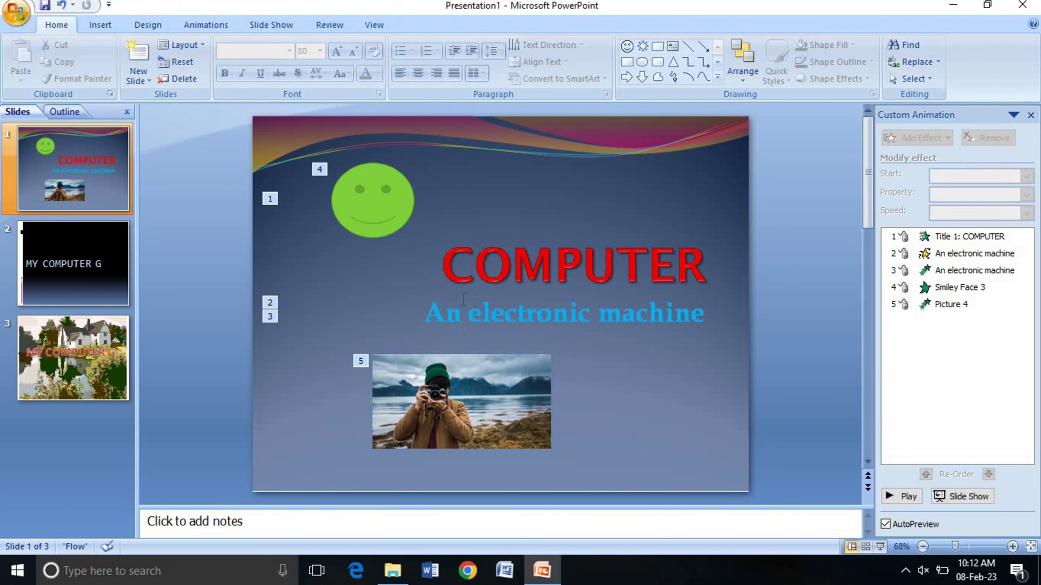
{"action": "left_click", "coordinate": [336, 289]}
{"action": "left_click", "coordinate": [315, 385]}
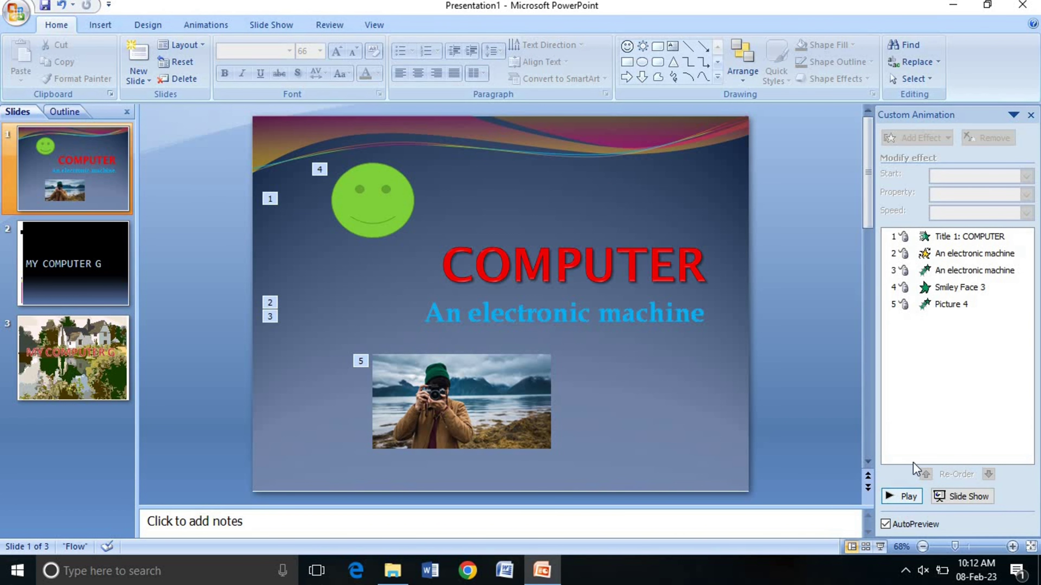
{"action": "left_click", "coordinate": [907, 497]}
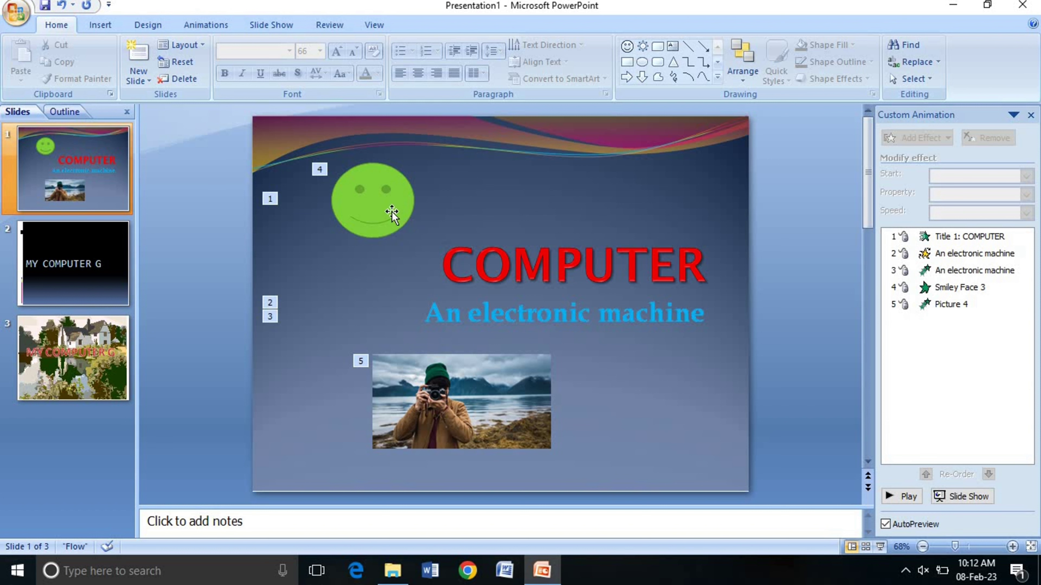
{"action": "left_click", "coordinate": [389, 203]}
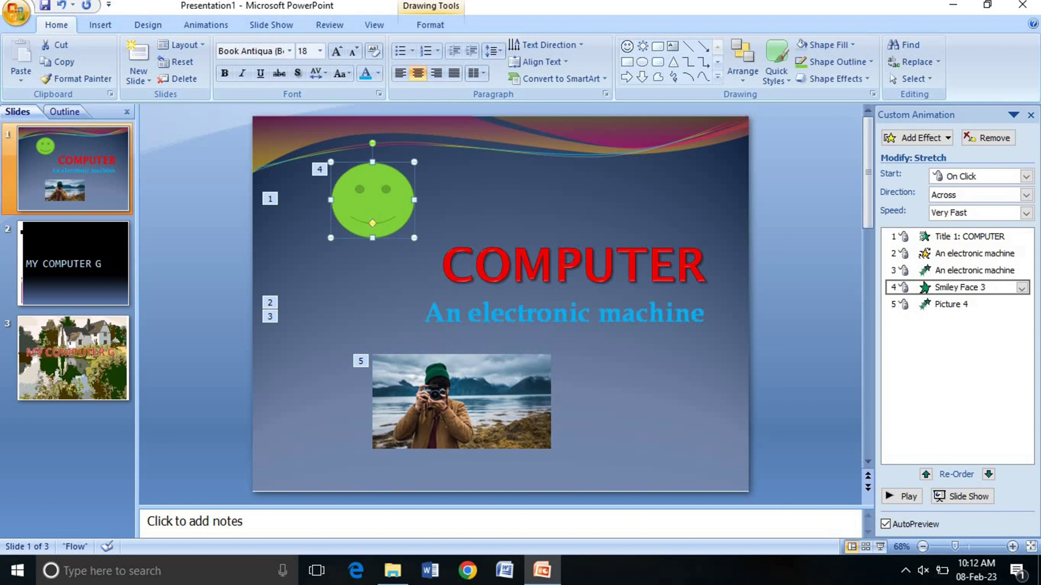
{"action": "left_click", "coordinate": [554, 262]}
{"action": "left_click", "coordinate": [504, 399]}
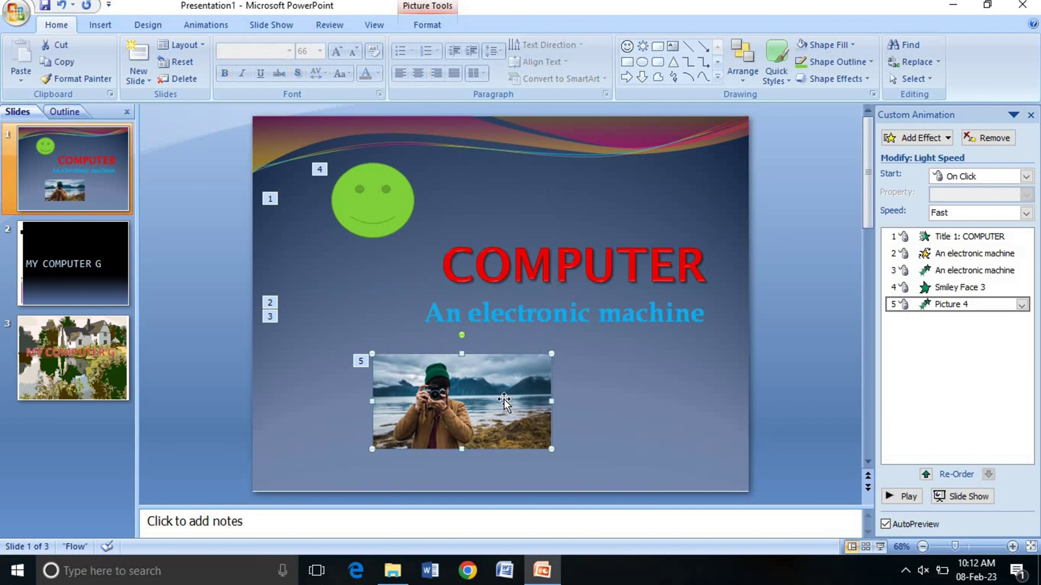
{"action": "left_click", "coordinate": [601, 397]}
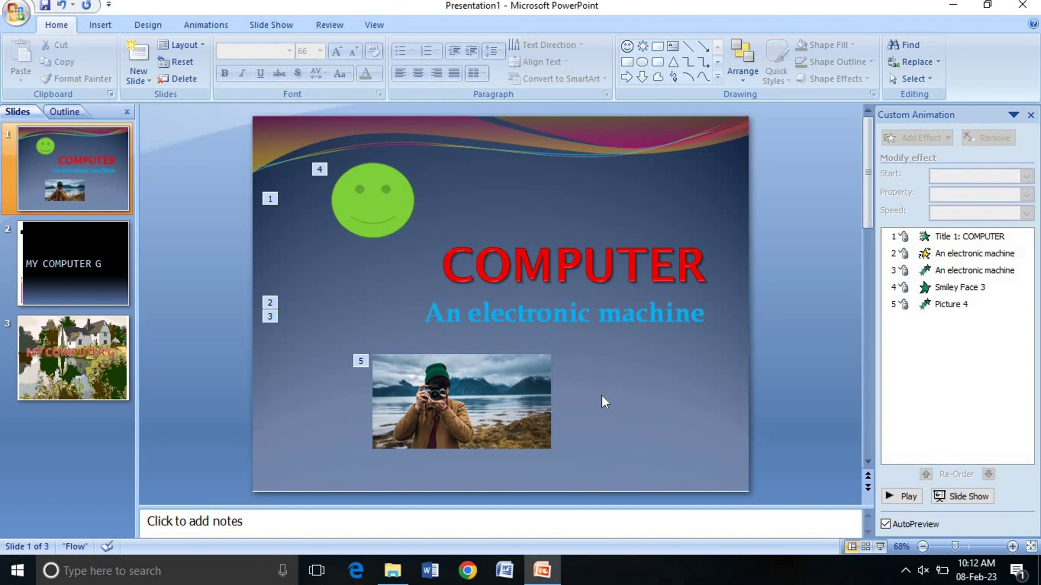
{"action": "left_click", "coordinate": [965, 497]}
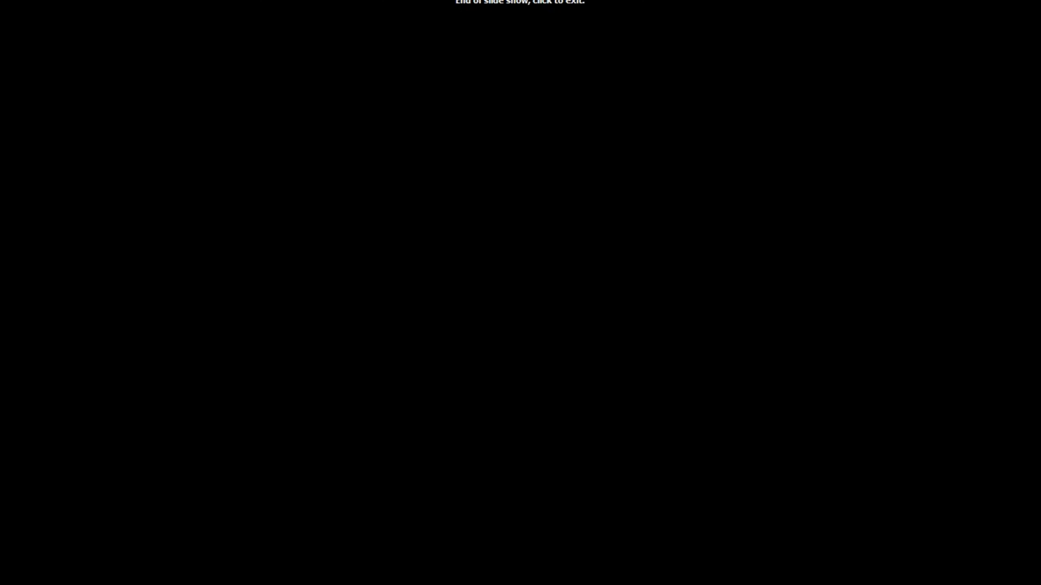
{"action": "left_click", "coordinate": [962, 458]}
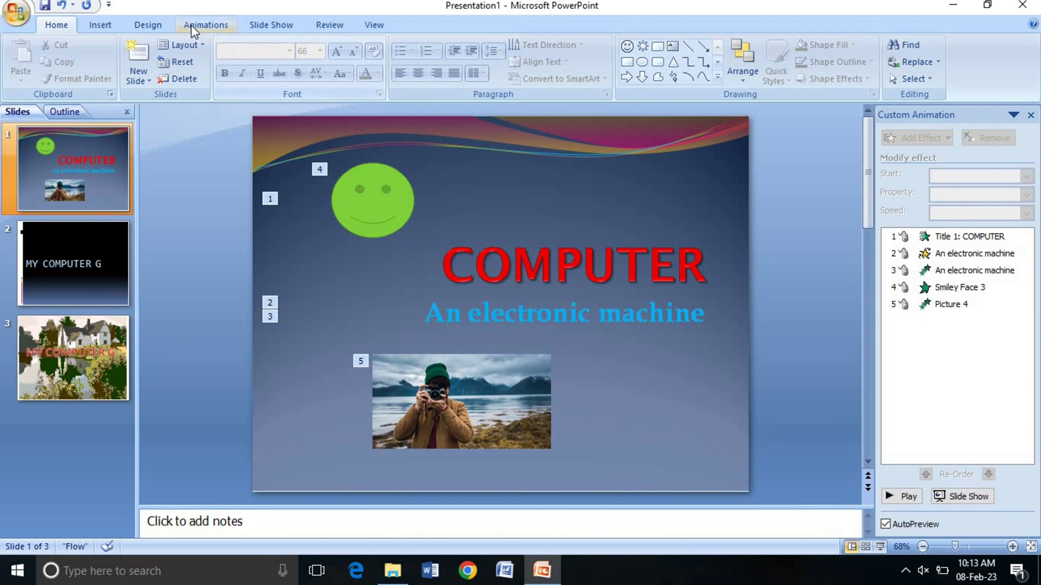
Step: Apply the Dissolve transition to slide 1
{"action": "left_click", "coordinate": [201, 25]}
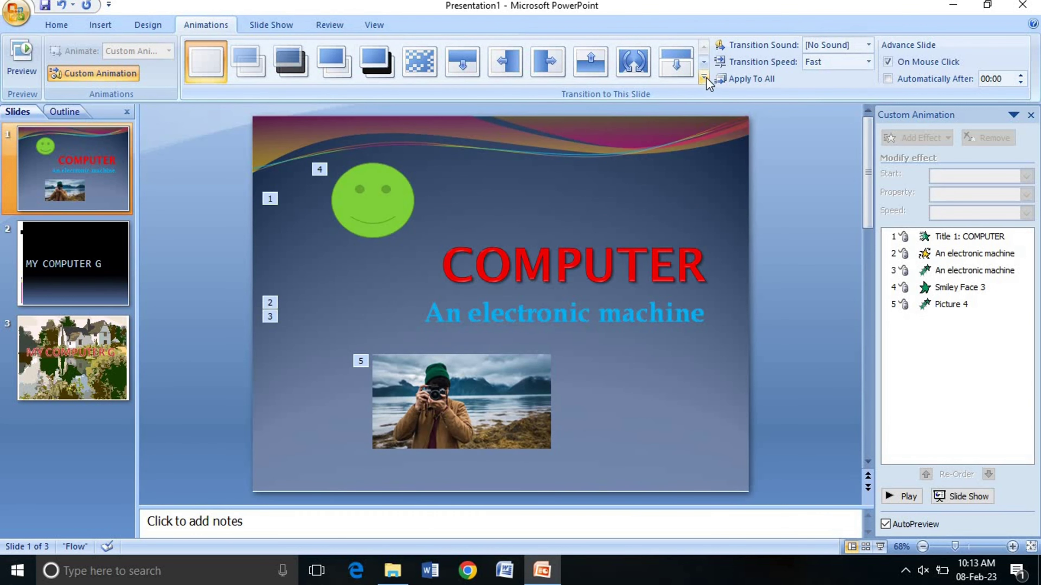
{"action": "left_click", "coordinate": [703, 77]}
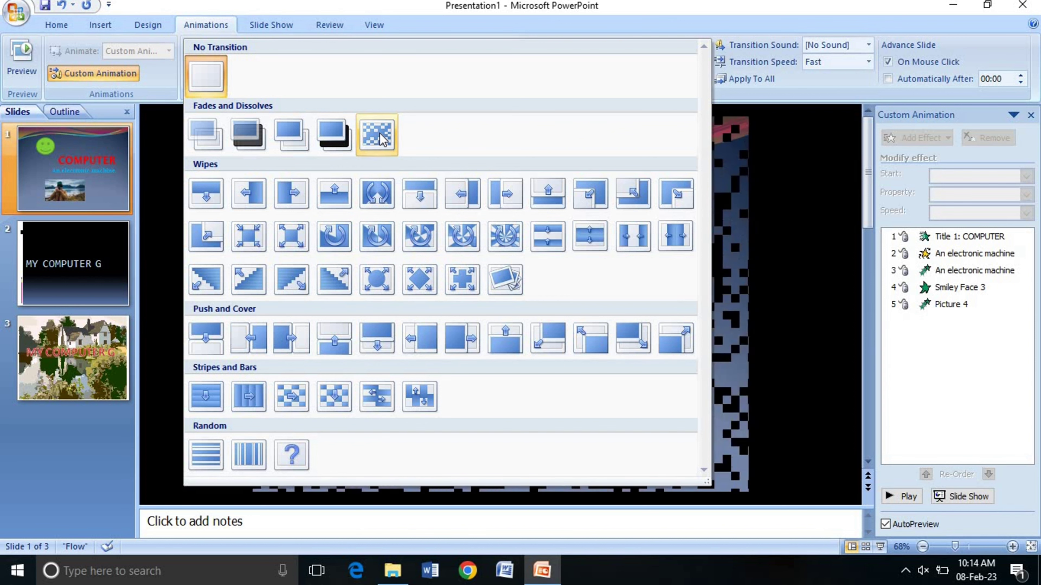
{"action": "left_click", "coordinate": [382, 137]}
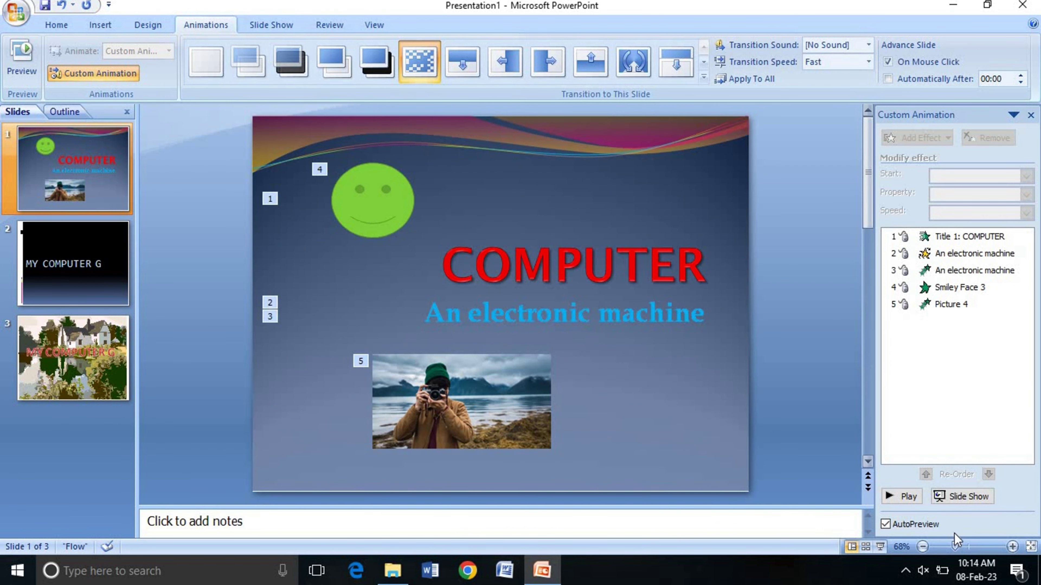
Step: Run the slide show through the animations, then reopen the transitions gallery
{"action": "left_click", "coordinate": [966, 495]}
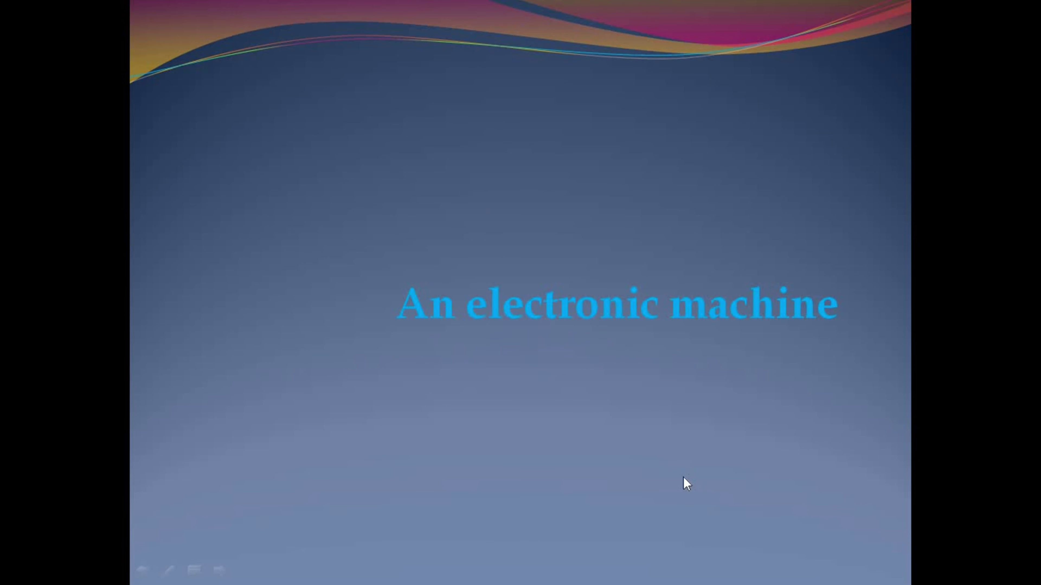
{"action": "left_click", "coordinate": [683, 478]}
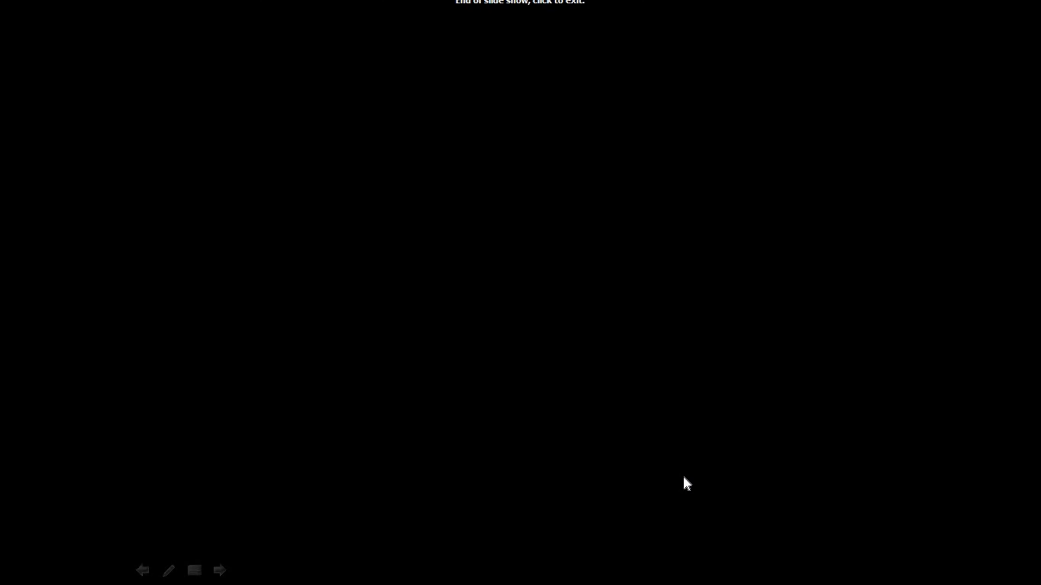
{"action": "left_click", "coordinate": [684, 478]}
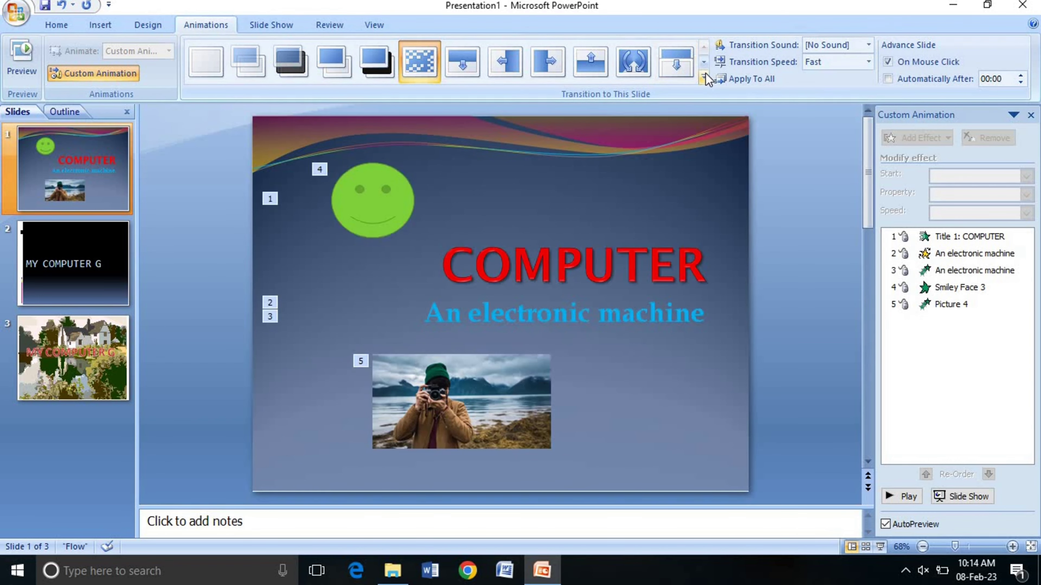
{"action": "left_click", "coordinate": [704, 77]}
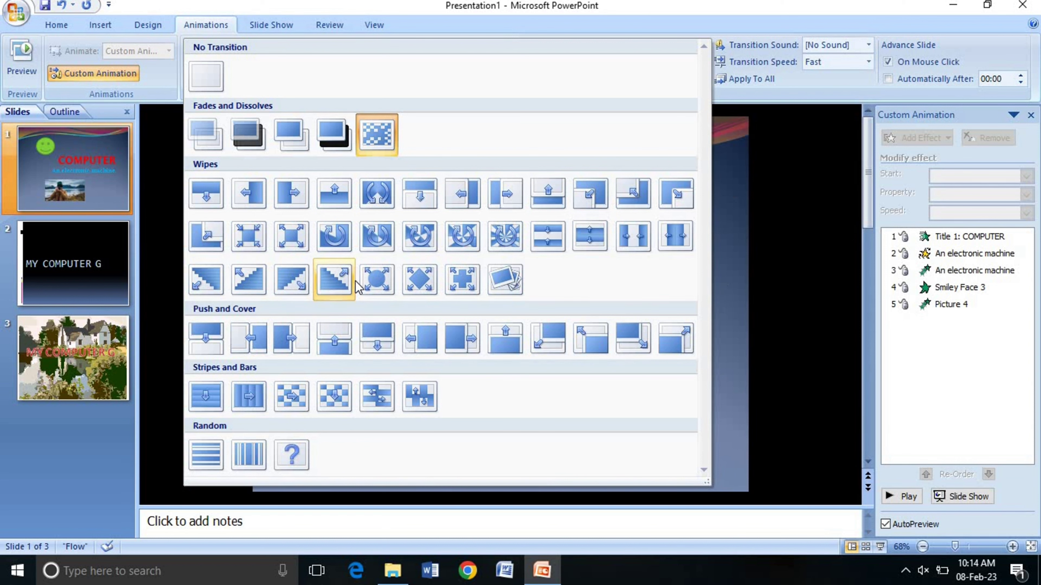
Step: Switch slide 1's transition to Box Out and play the slide show through to check it
{"action": "left_click", "coordinate": [289, 238]}
{"action": "left_click", "coordinate": [289, 237]}
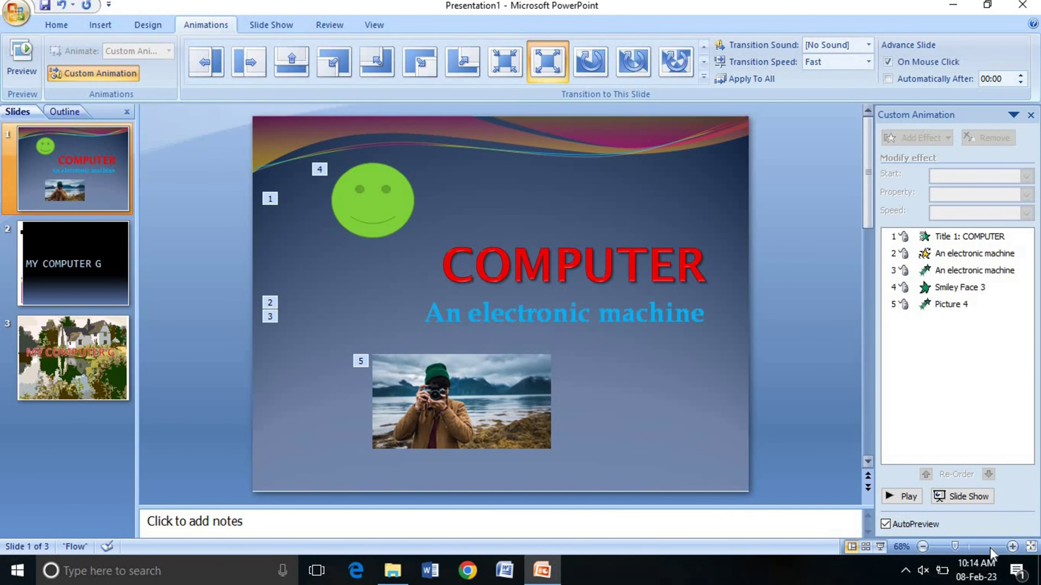
{"action": "left_click", "coordinate": [957, 501]}
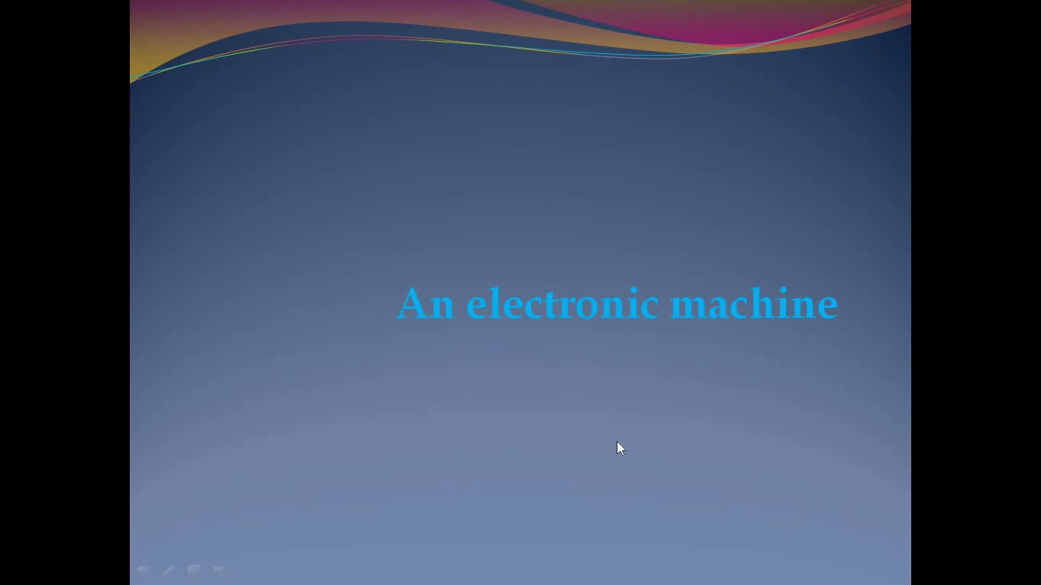
{"action": "left_click", "coordinate": [617, 442]}
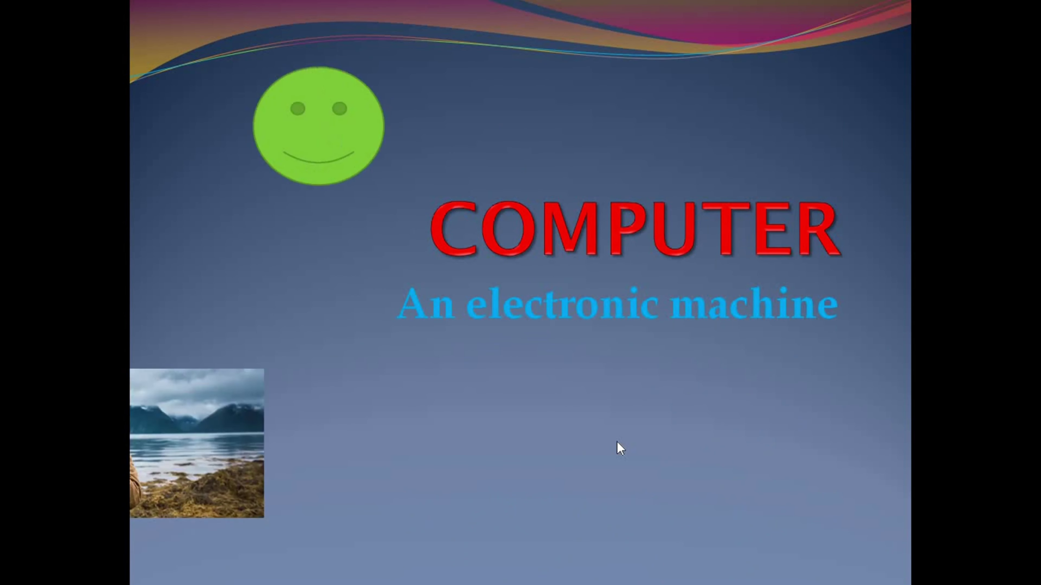
{"action": "left_click", "coordinate": [618, 442]}
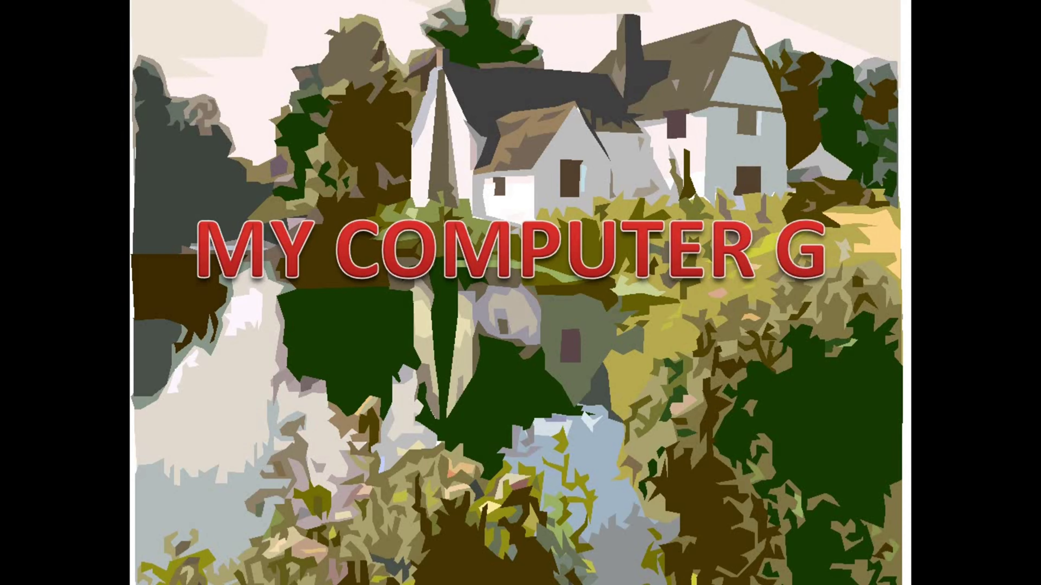
{"action": "left_click", "coordinate": [617, 442]}
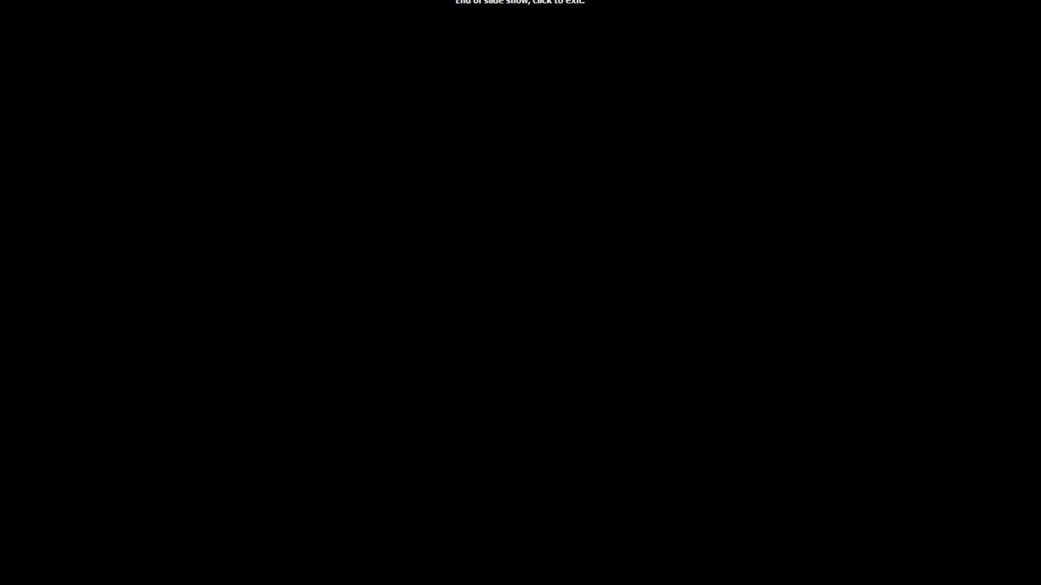
{"action": "left_click", "coordinate": [617, 442]}
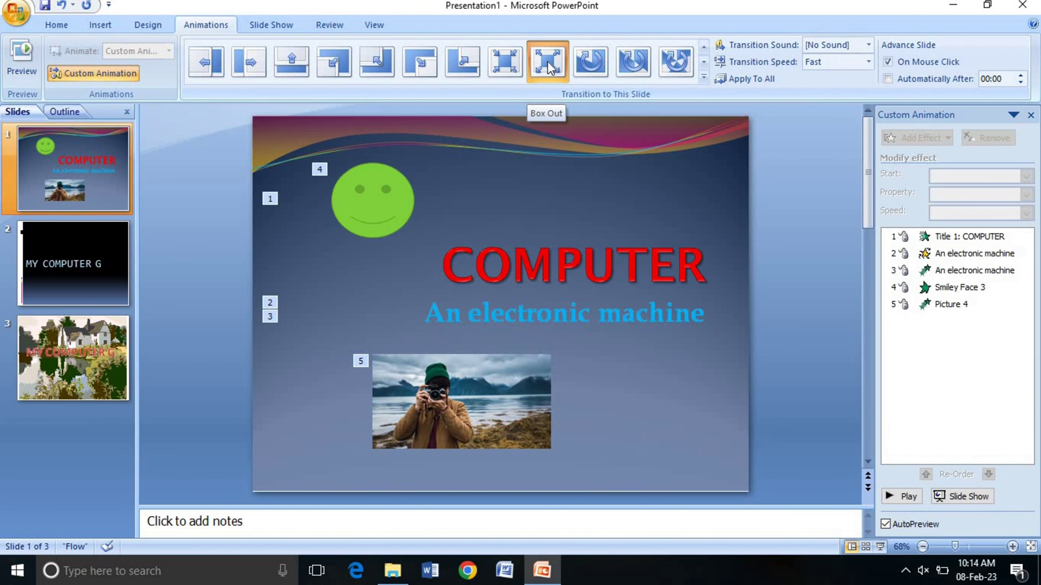
Step: Set the Box Out transition speed to Slow after trying Medium and Fast, then run the show
{"action": "left_click", "coordinate": [562, 67]}
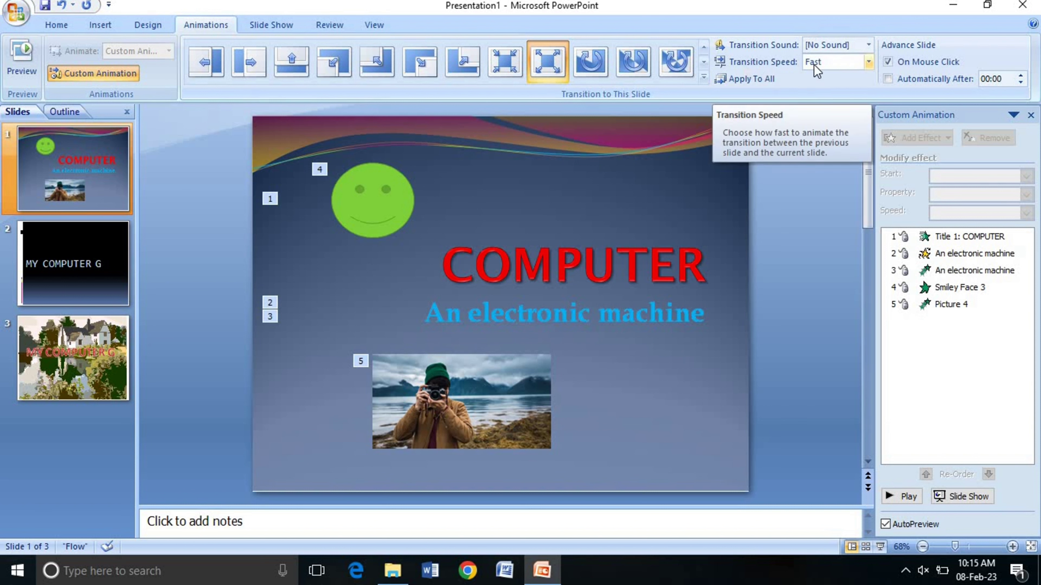
{"action": "left_click", "coordinate": [866, 63]}
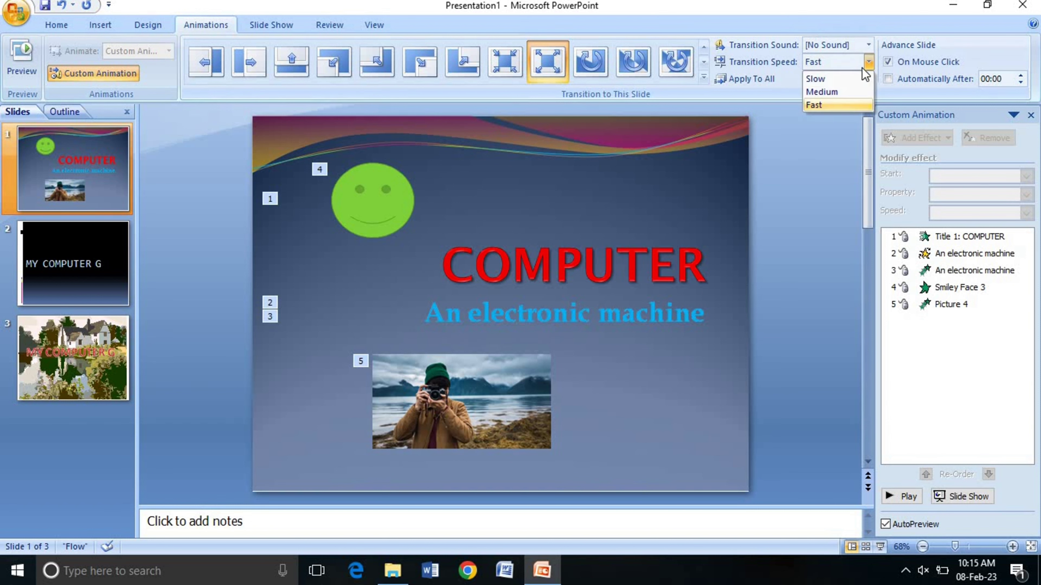
{"action": "left_click", "coordinate": [831, 78]}
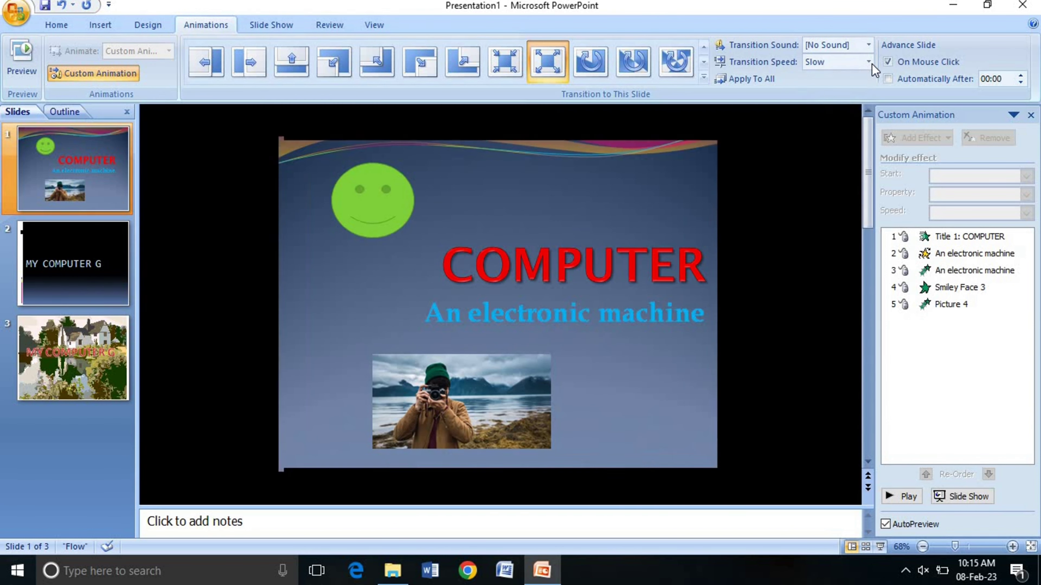
{"action": "left_click", "coordinate": [868, 62]}
{"action": "left_click", "coordinate": [840, 95]}
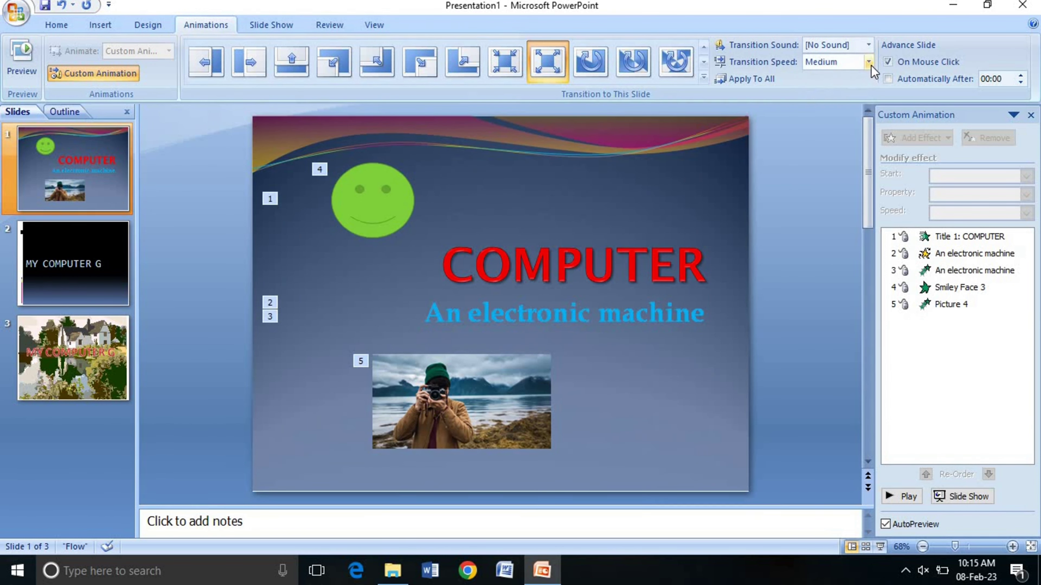
{"action": "left_click", "coordinate": [869, 62]}
{"action": "left_click", "coordinate": [835, 105]}
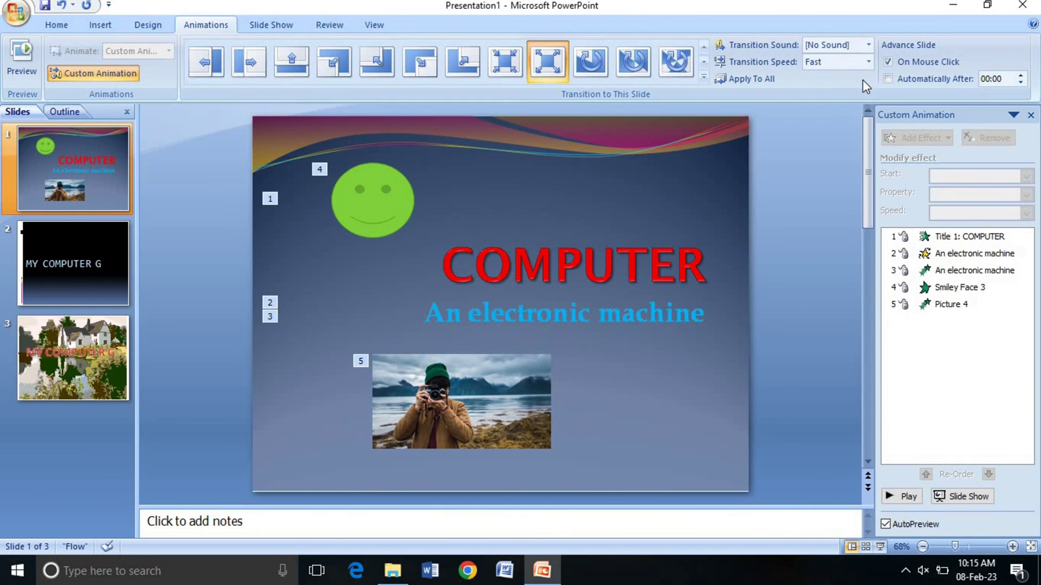
{"action": "left_click", "coordinate": [868, 62]}
{"action": "left_click", "coordinate": [822, 78]}
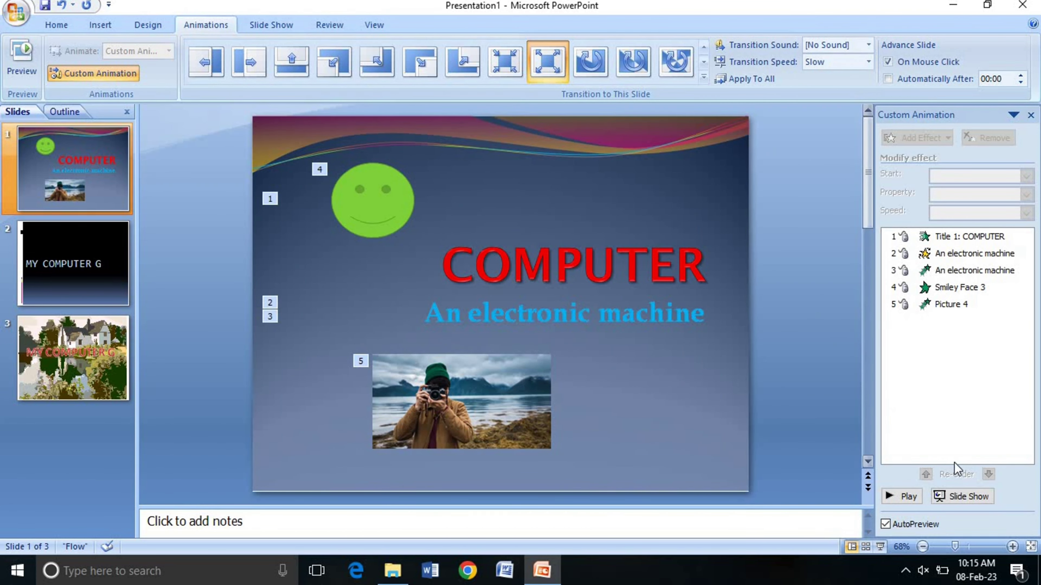
{"action": "left_click", "coordinate": [960, 497]}
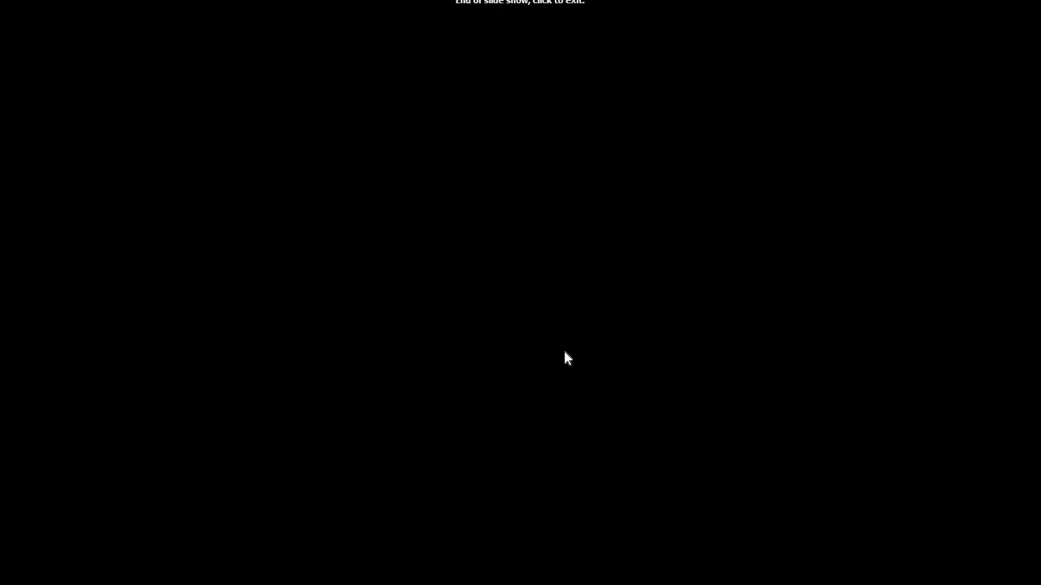
{"action": "left_click", "coordinate": [567, 358]}
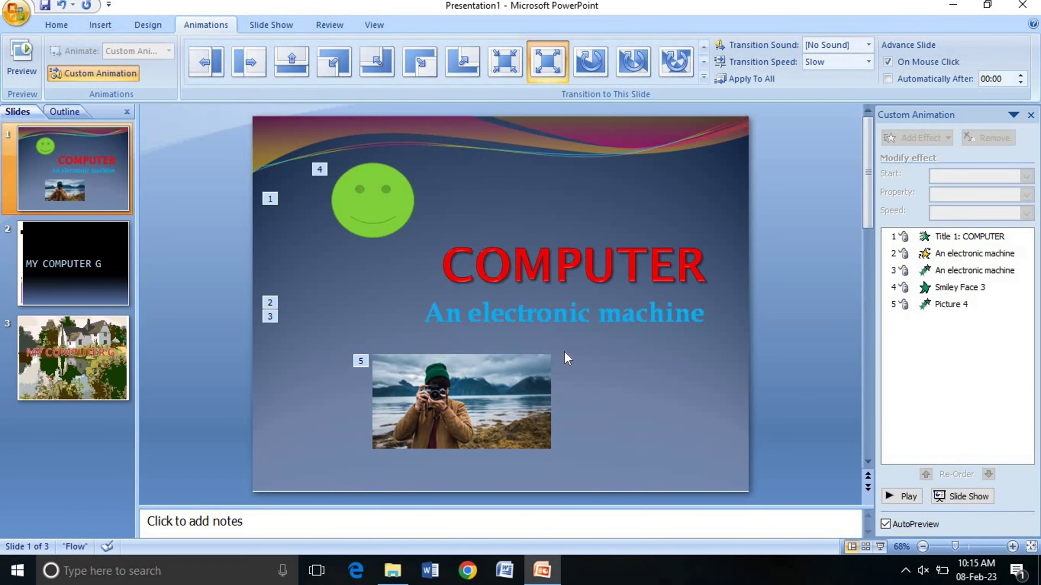
{"action": "left_click", "coordinate": [514, 180]}
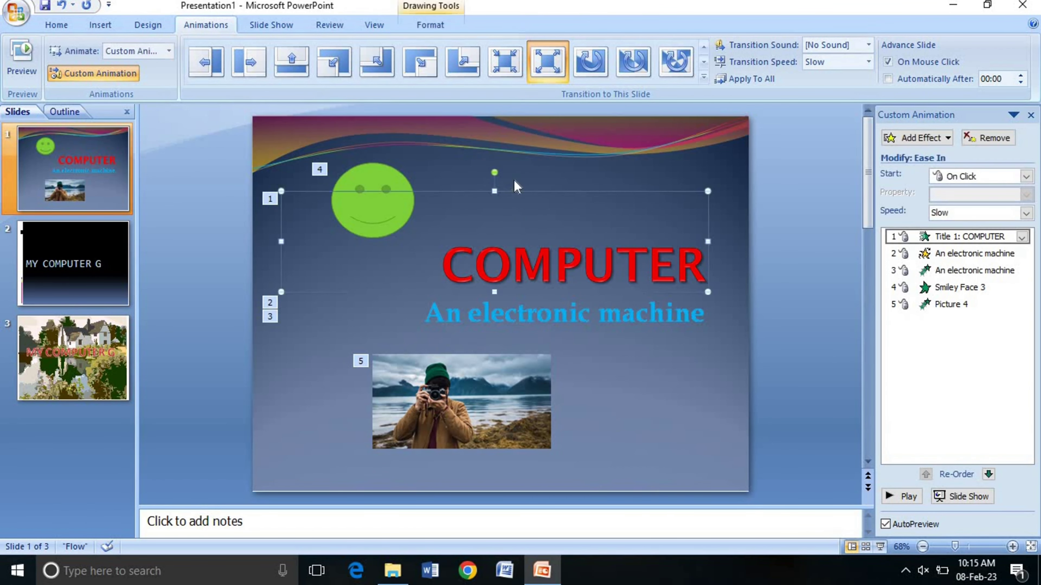
{"action": "left_click", "coordinate": [611, 164]}
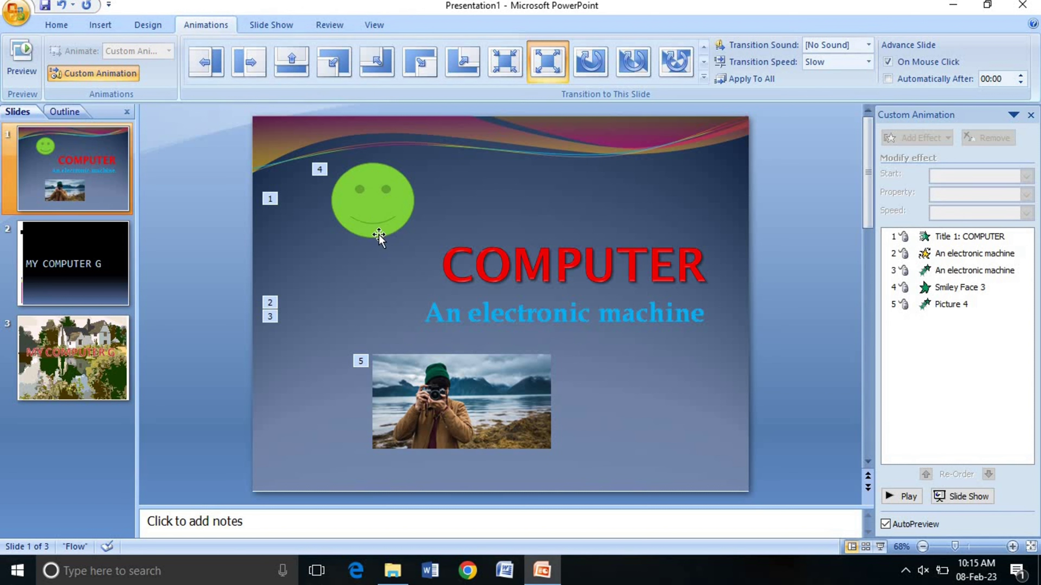
{"action": "left_click", "coordinate": [559, 191]}
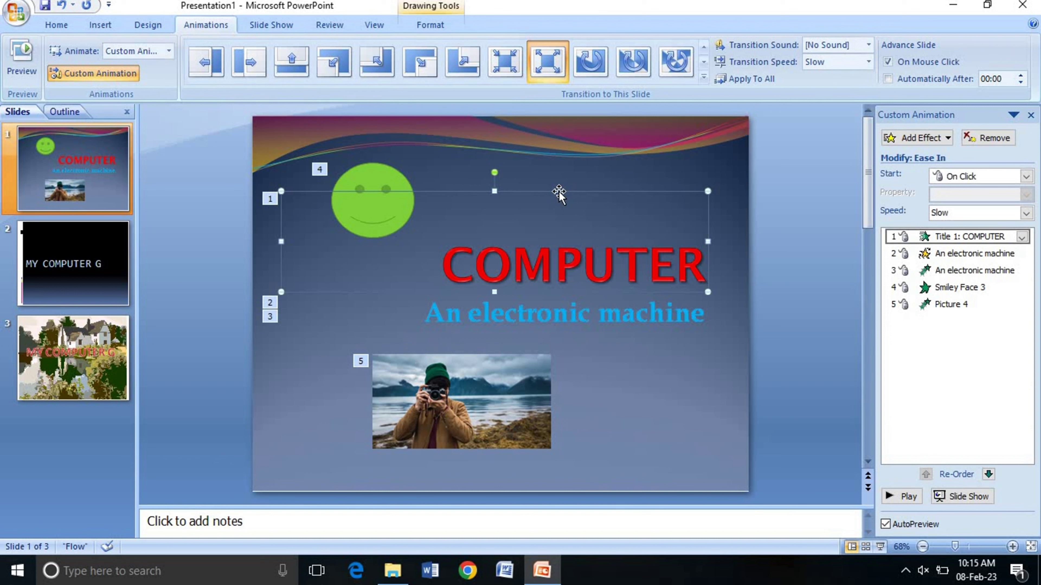
{"action": "left_click", "coordinate": [615, 157]}
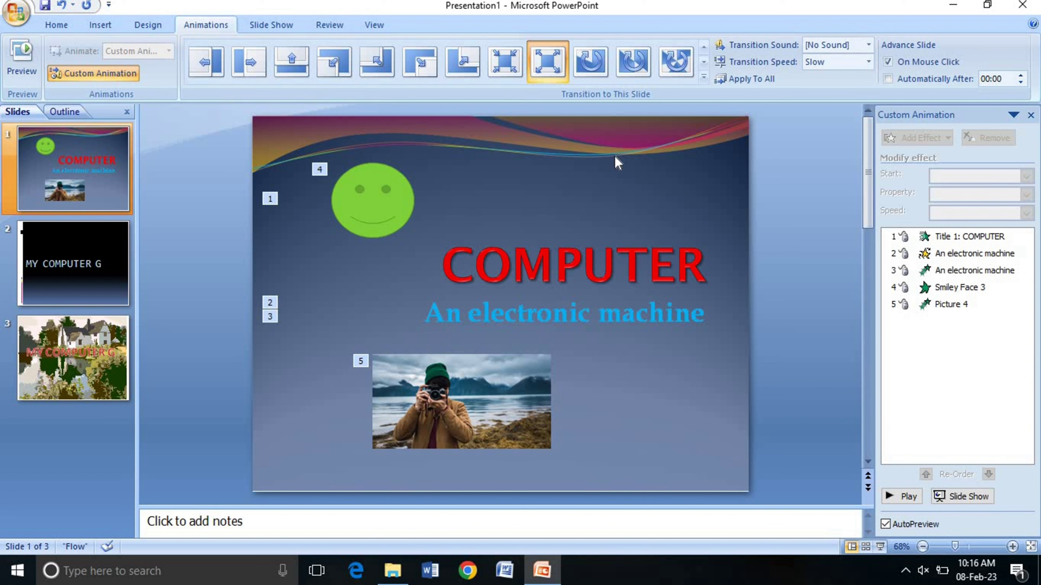
{"action": "left_click", "coordinate": [646, 254]}
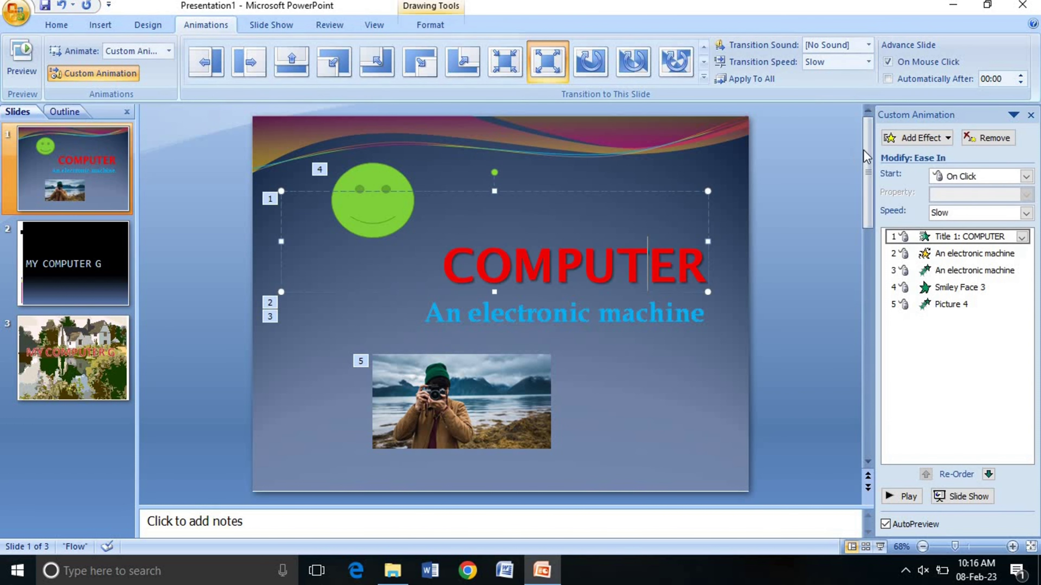
{"action": "left_click", "coordinate": [943, 137]}
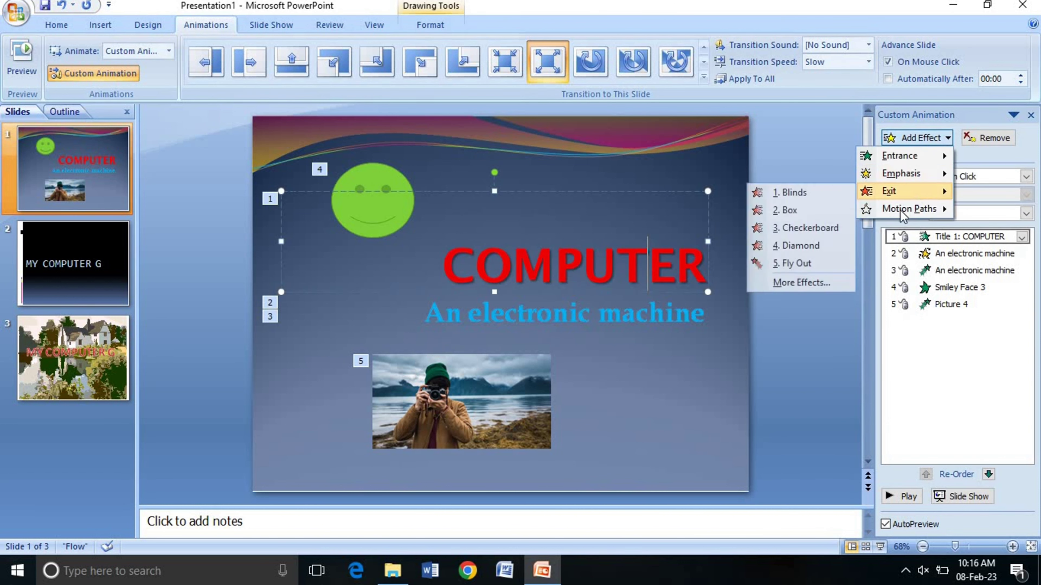
{"action": "mouse_move", "coordinate": [909, 209]}
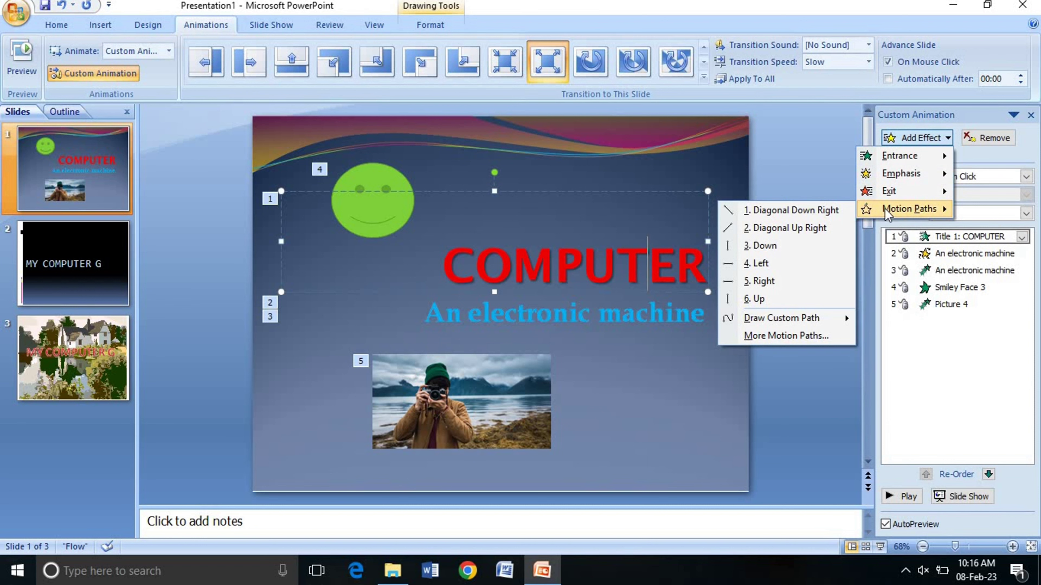
{"action": "left_click", "coordinate": [646, 430]}
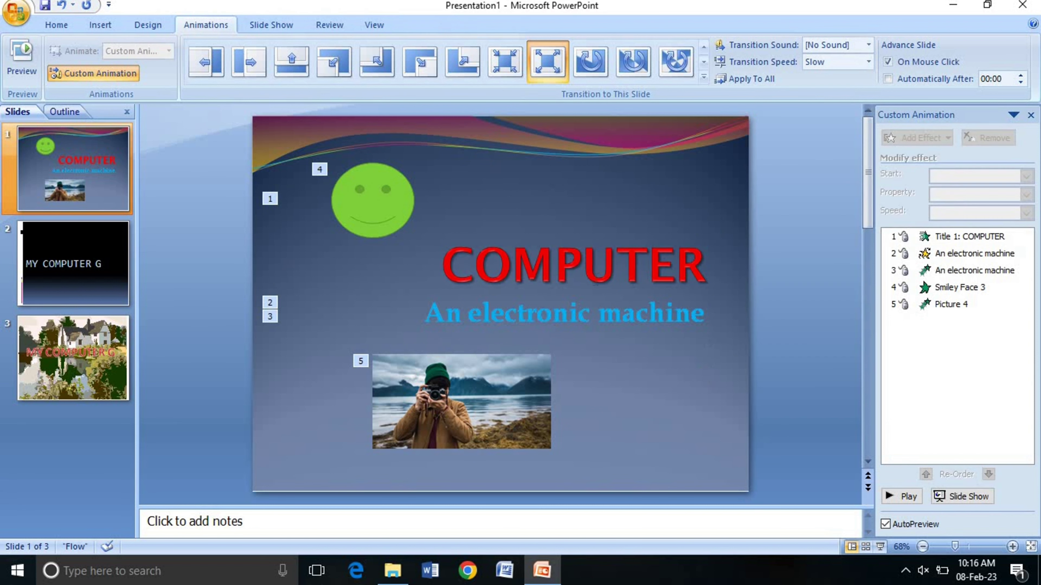
{"action": "left_click", "coordinate": [502, 291]}
Step: Add a Stretchy exit effect to the photo, then play all the slide's animations
{"action": "left_click", "coordinate": [462, 382]}
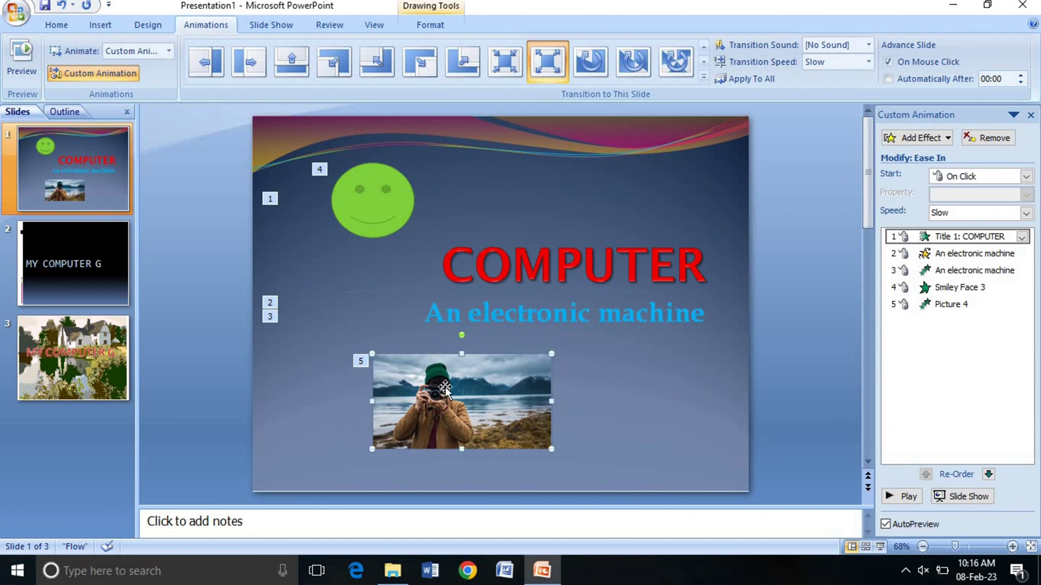
{"action": "left_click", "coordinate": [949, 140]}
{"action": "mouse_move", "coordinate": [890, 191]}
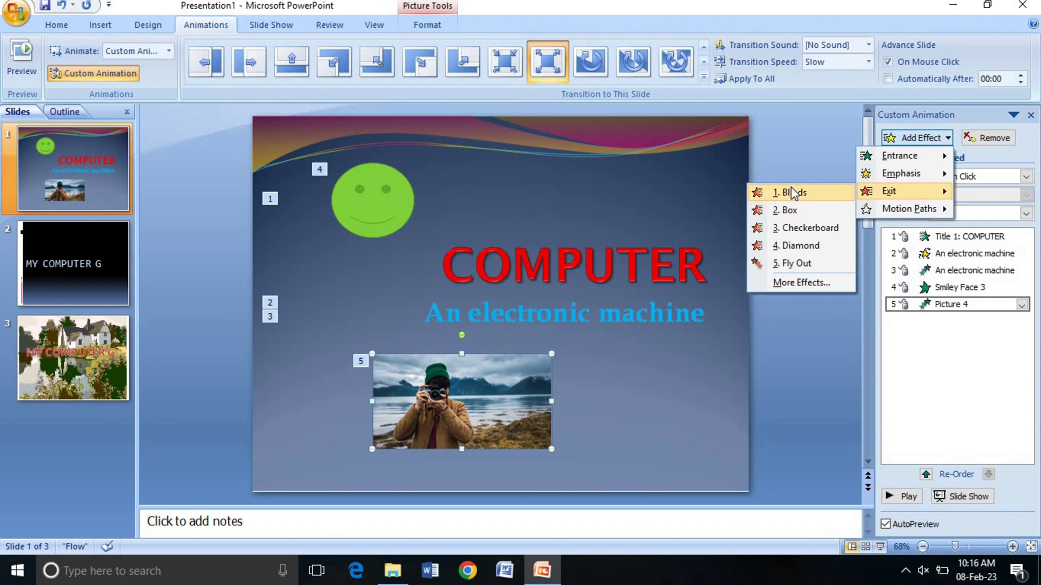
{"action": "left_click", "coordinate": [799, 283]}
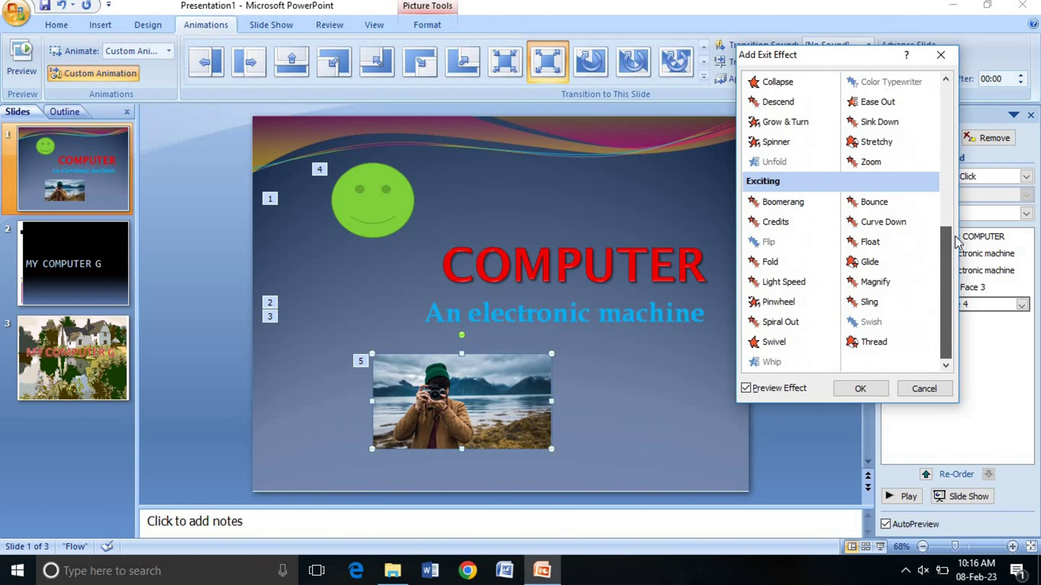
{"action": "left_click_drag", "start_coordinate": [942, 153], "coordinate": [954, 236]}
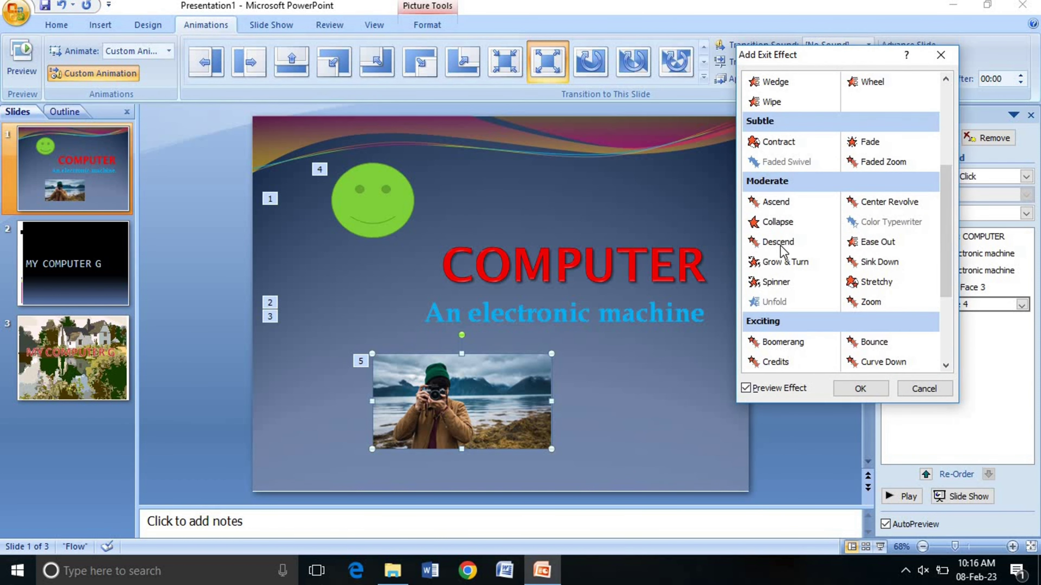
{"action": "left_click", "coordinate": [790, 243]}
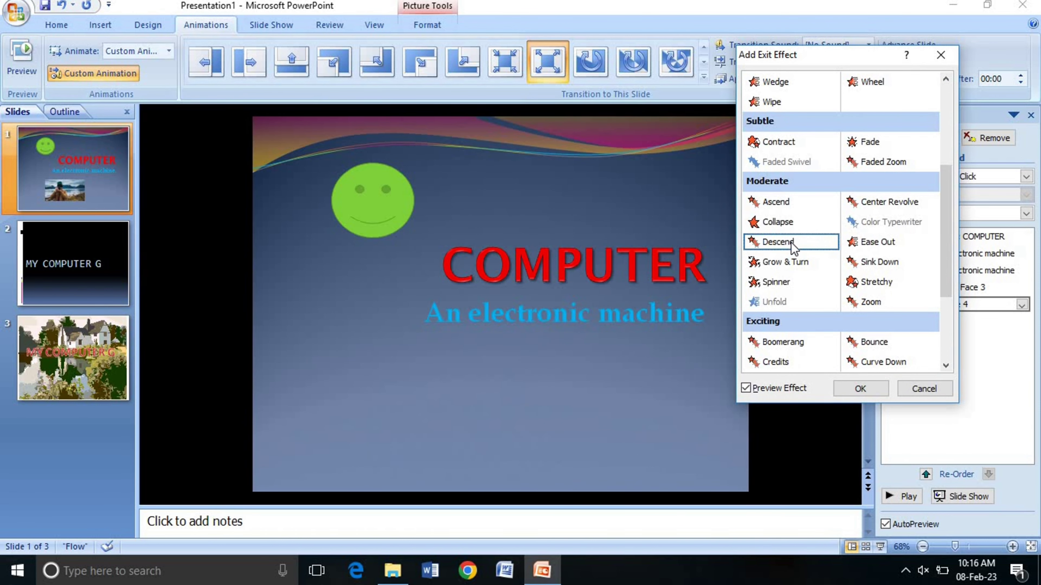
{"action": "left_click", "coordinate": [774, 203]}
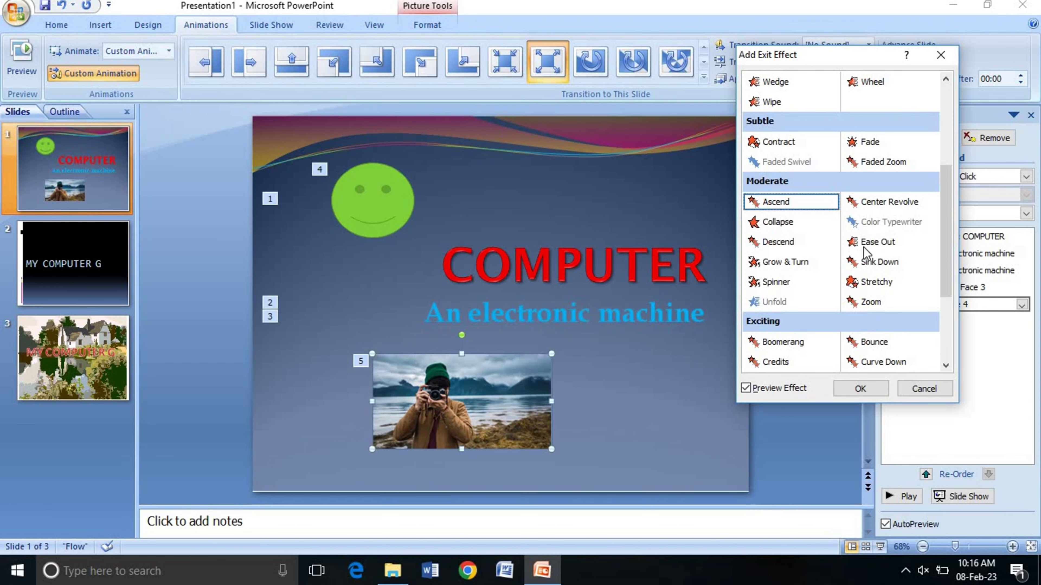
{"action": "left_click", "coordinate": [863, 247]}
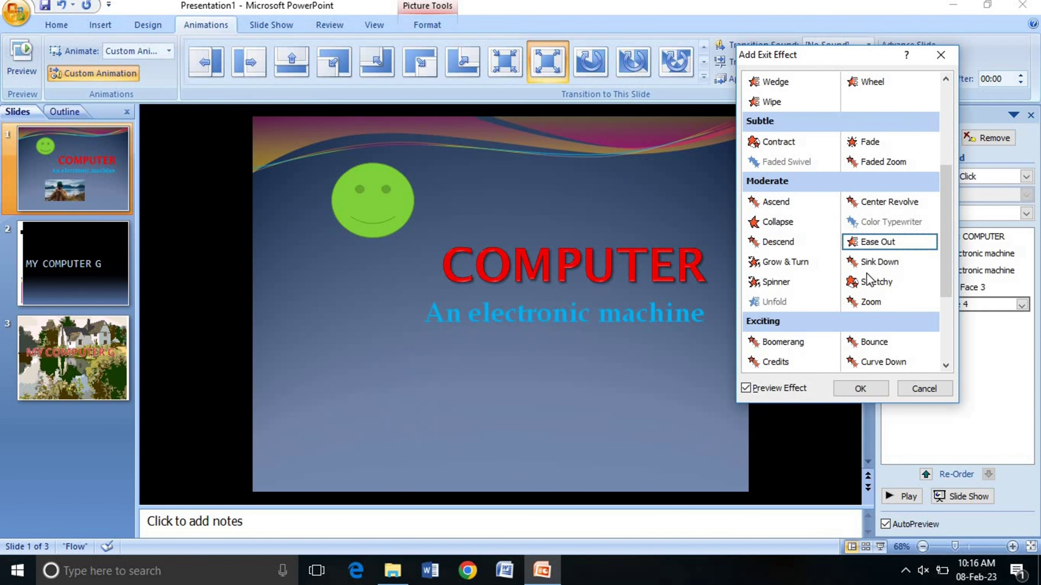
{"action": "left_click", "coordinate": [866, 273]}
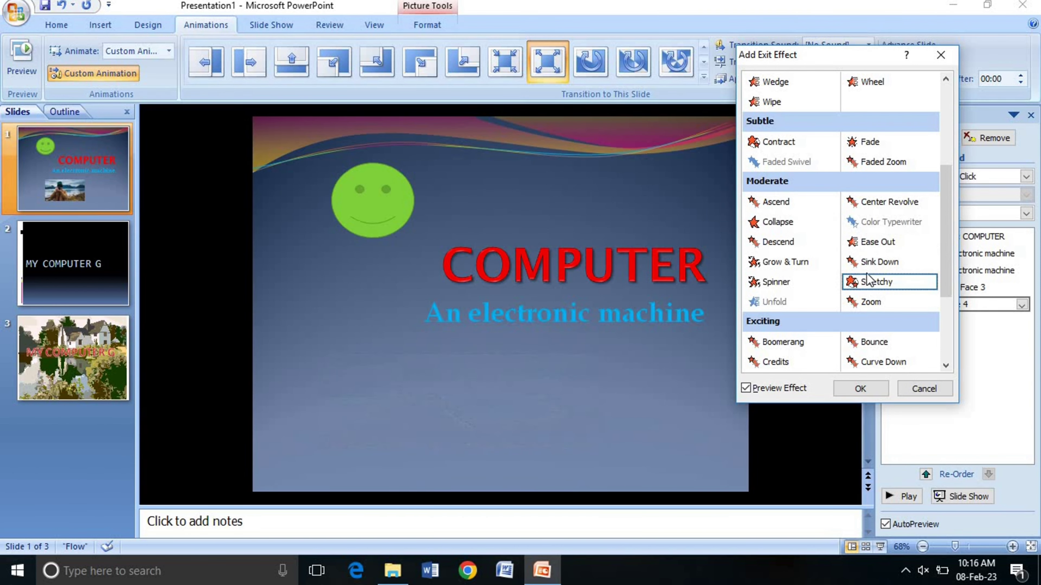
{"action": "left_click", "coordinate": [866, 387]}
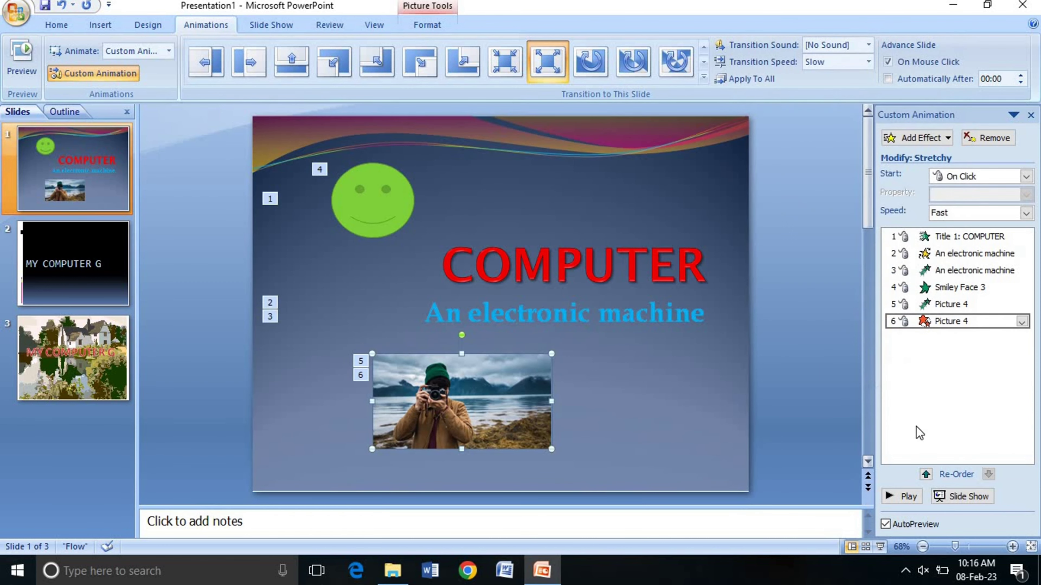
{"action": "left_click", "coordinate": [913, 496]}
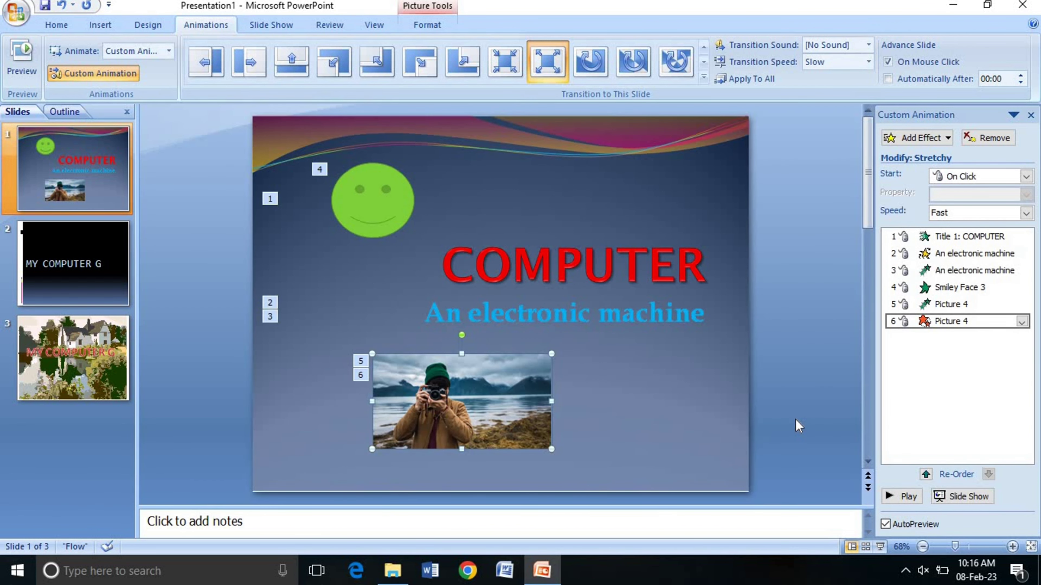
Step: Open the Add Effect menu for the photo to reach the Motion Paths options
{"action": "left_click", "coordinate": [920, 138]}
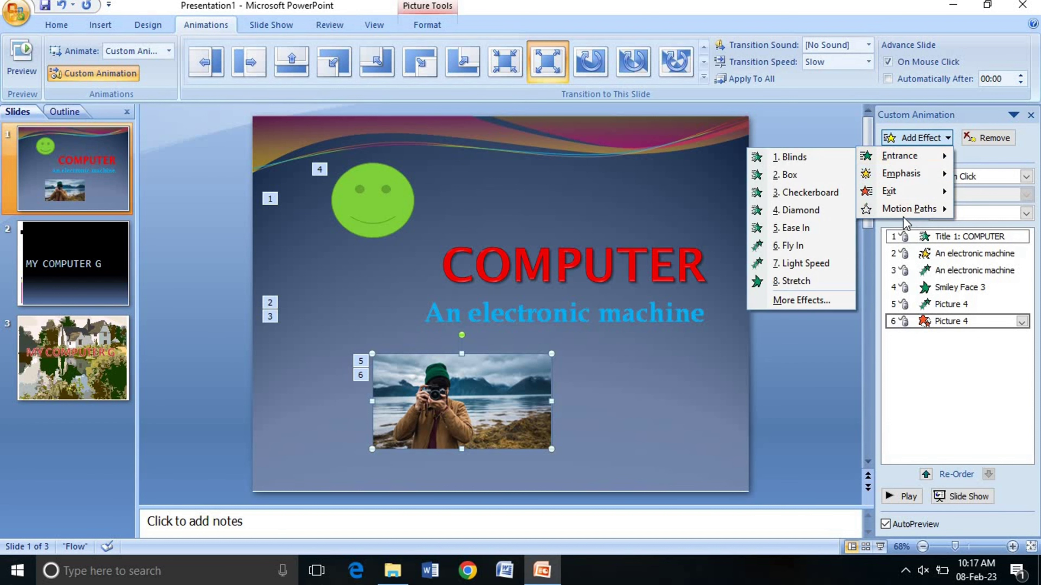
{"action": "mouse_move", "coordinate": [908, 209]}
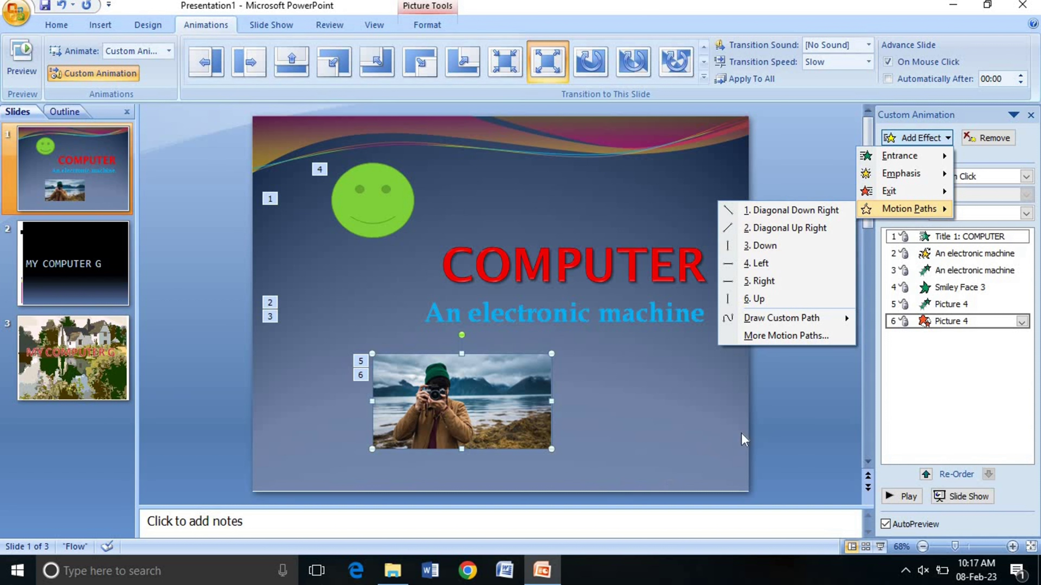
Step: Close the effect menus and deselect the photo without adding a motion path
{"action": "left_click", "coordinate": [680, 417]}
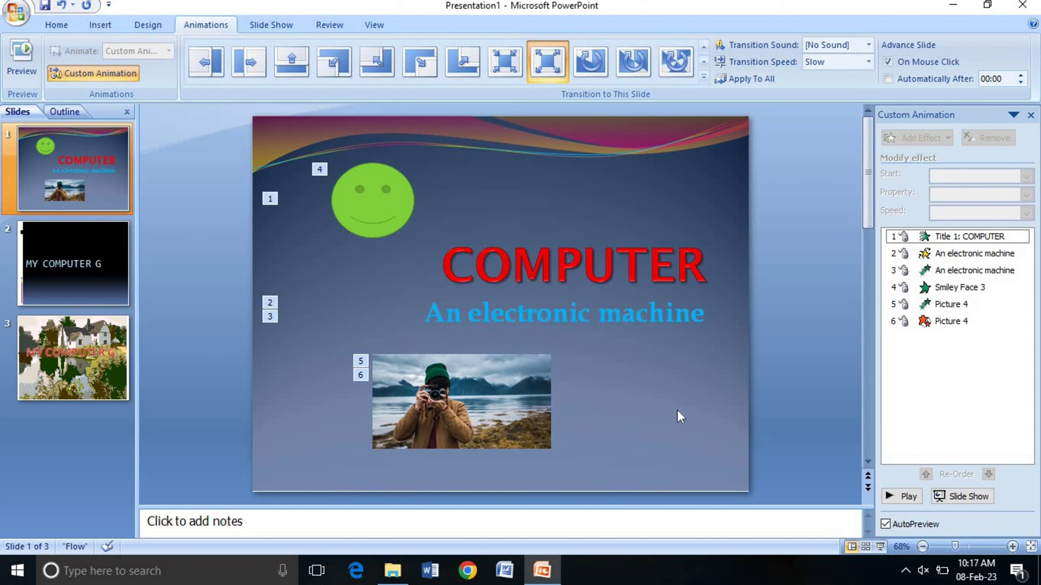